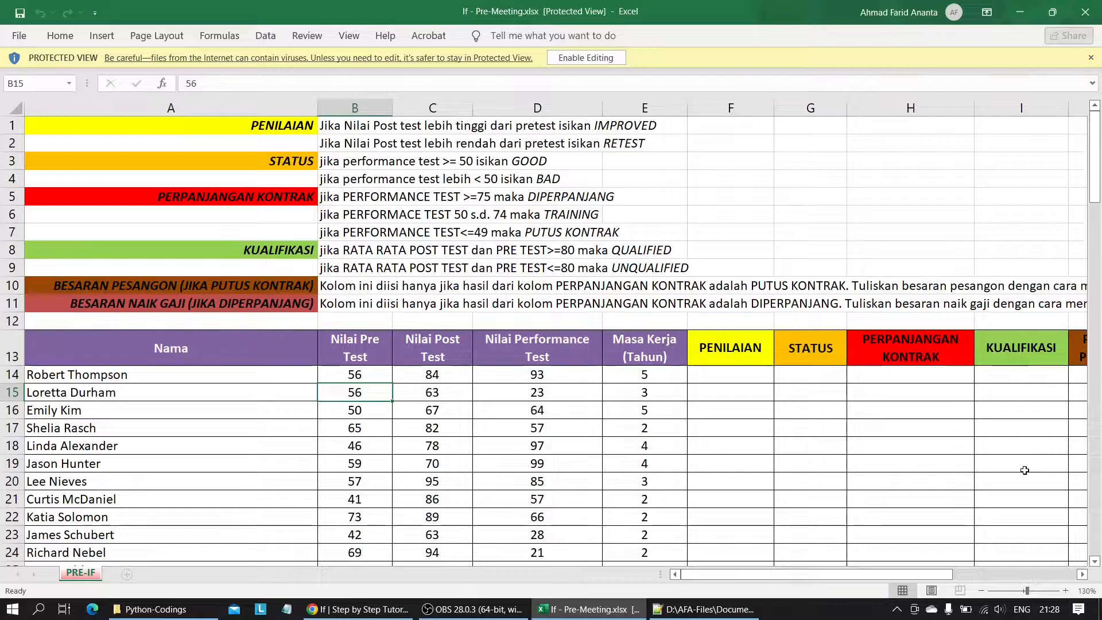
# Switch to Notepad++ and examine the input line and the if and elif branches for 'siblings' and 'forest' in the Python script.
pyautogui.hotkey('alt', 'Tab')
pyautogui.hotkey('alt', 'Tab')
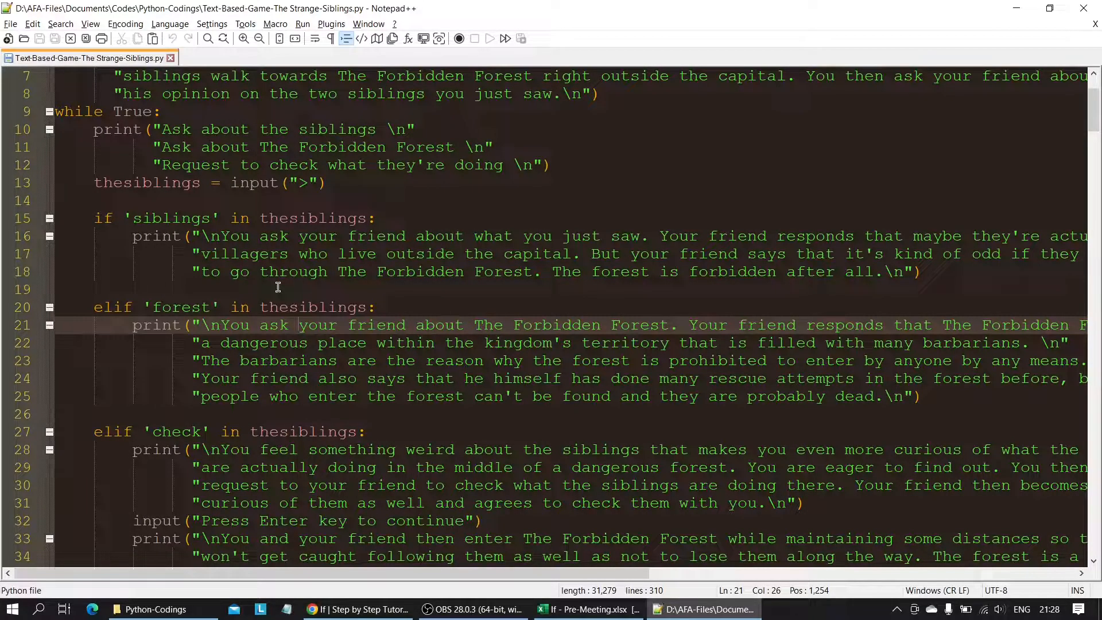
pyautogui.moveTo(95, 185); pyautogui.dragTo(344, 177)
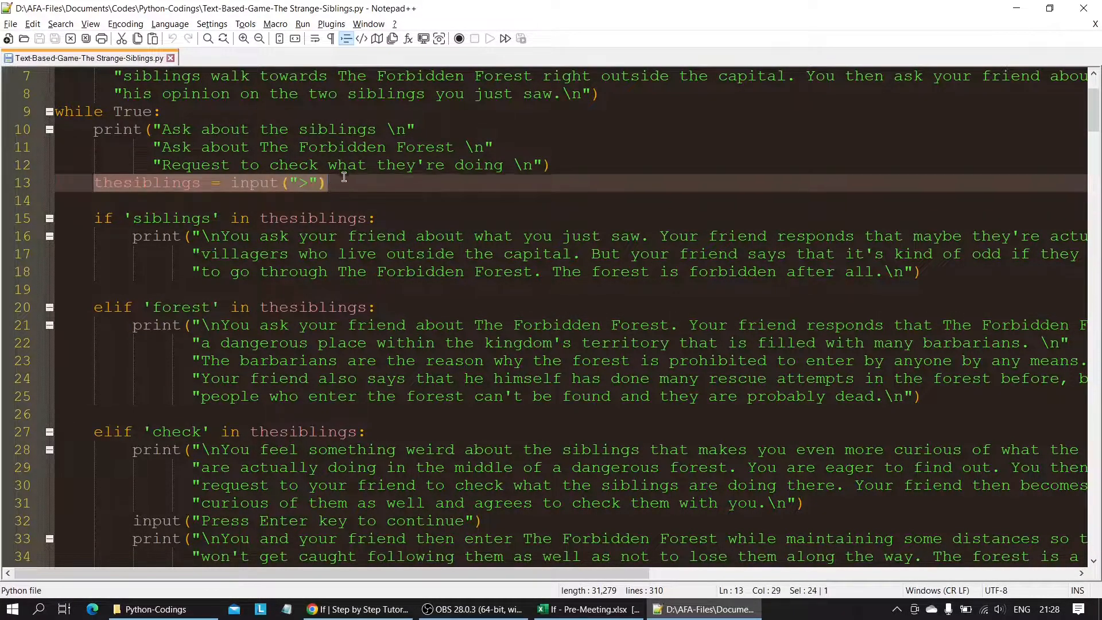
pyautogui.click(150, 223)
pyautogui.moveTo(124, 218); pyautogui.dragTo(386, 227)
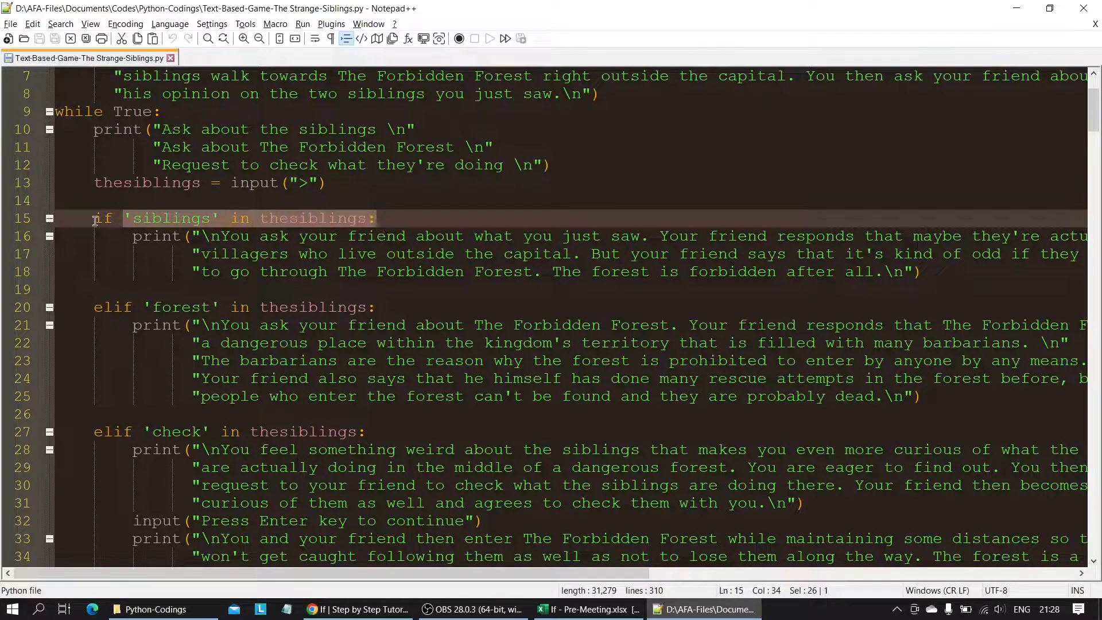
pyautogui.moveTo(134, 237); pyautogui.dragTo(415, 289)
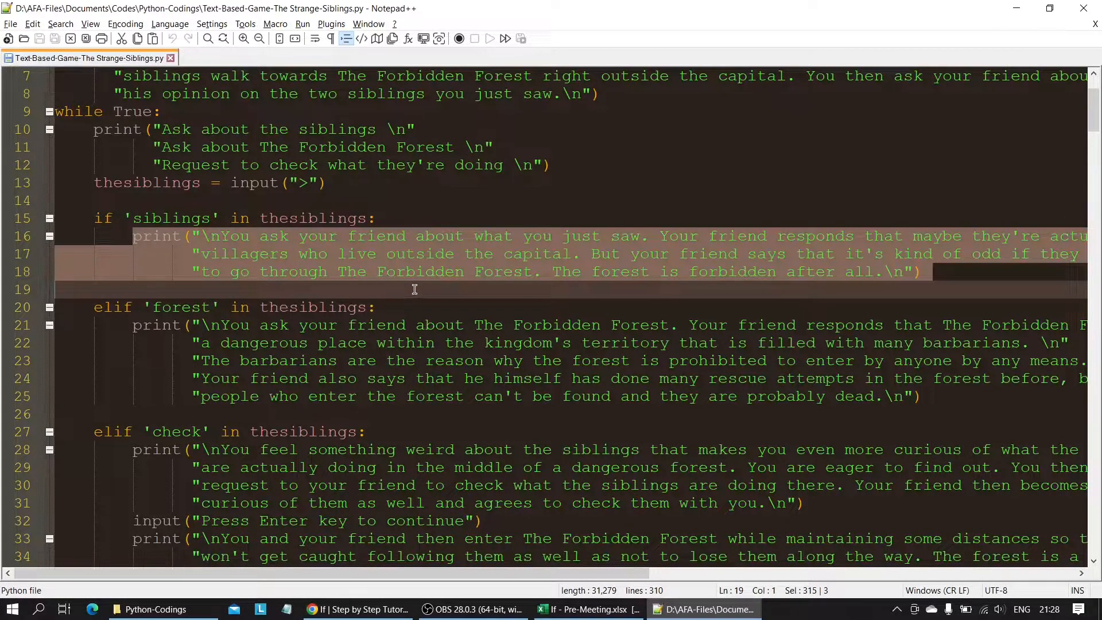
pyautogui.tripleClick(415, 290)
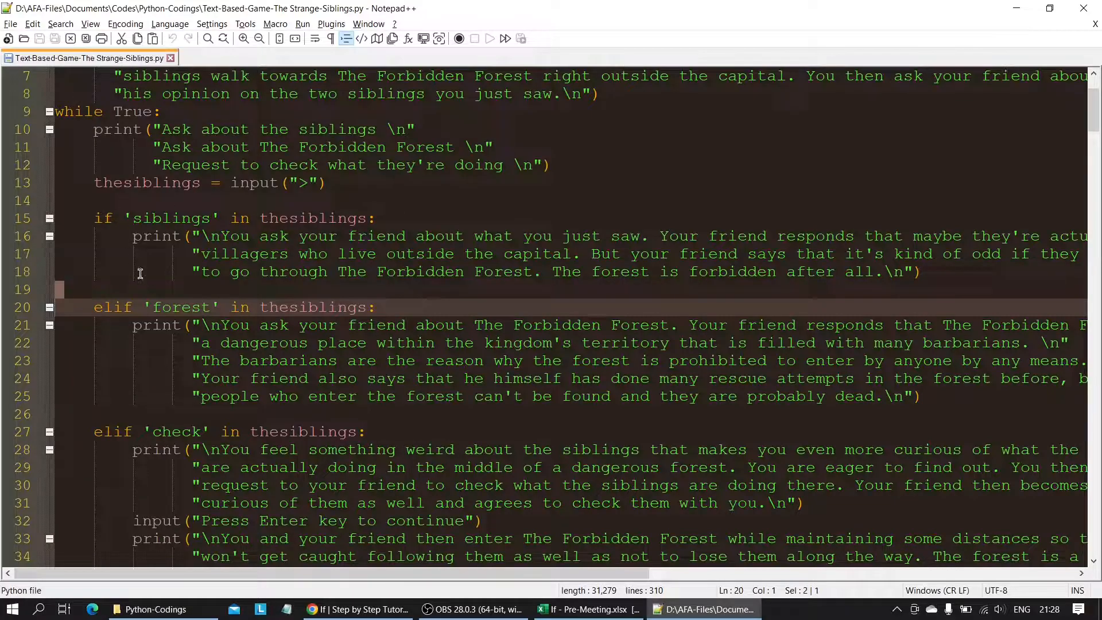
pyautogui.moveTo(97, 181); pyautogui.dragTo(380, 174)
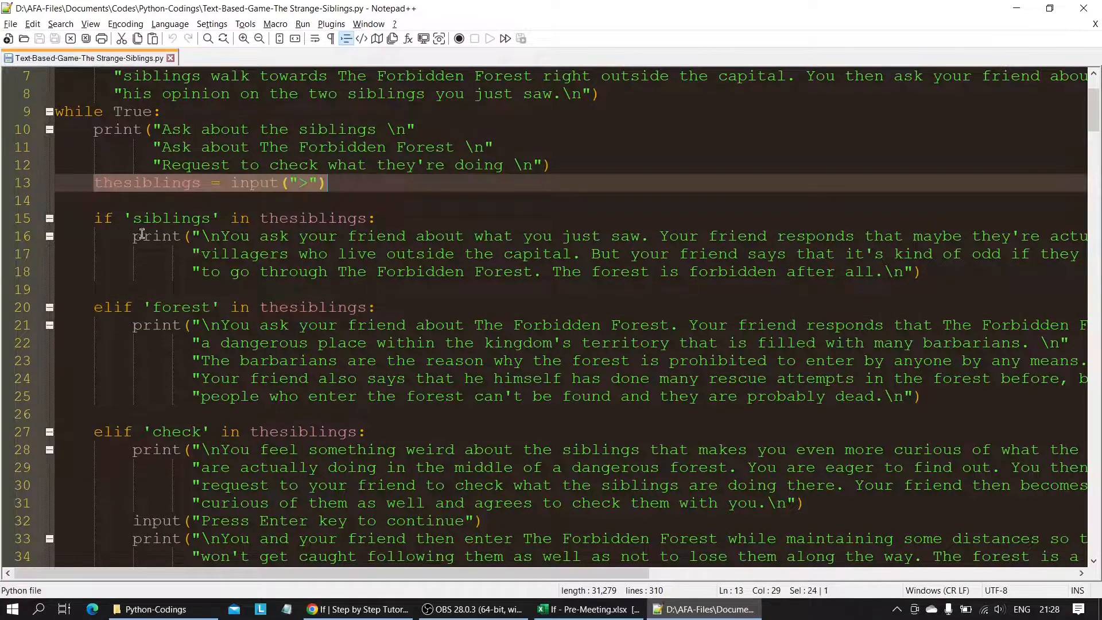
pyautogui.tripleClick(111, 309)
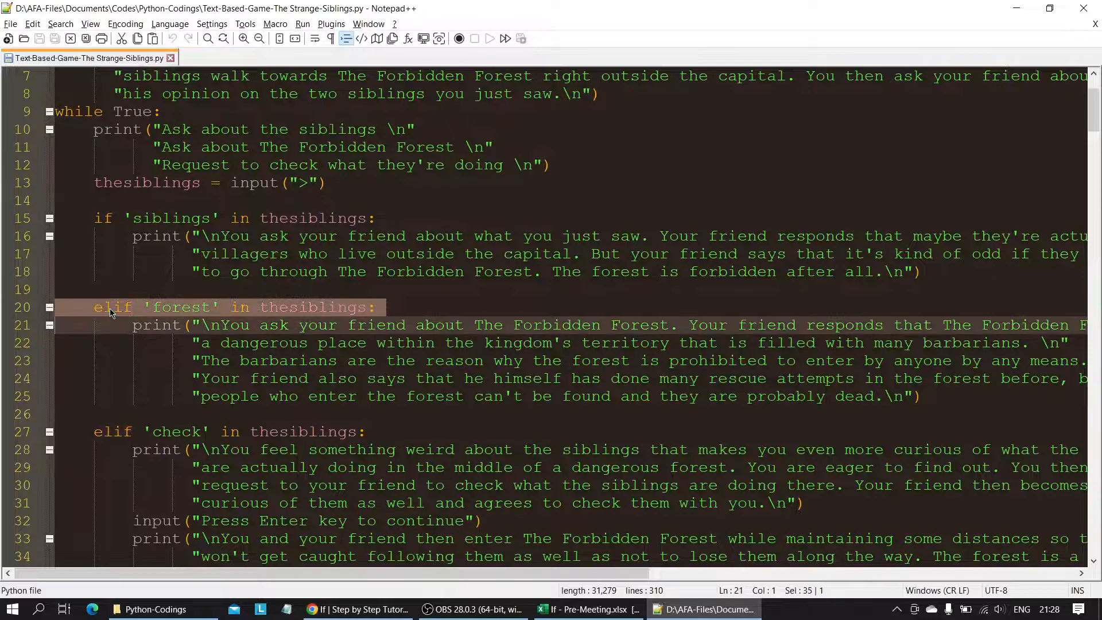
pyautogui.click(166, 305)
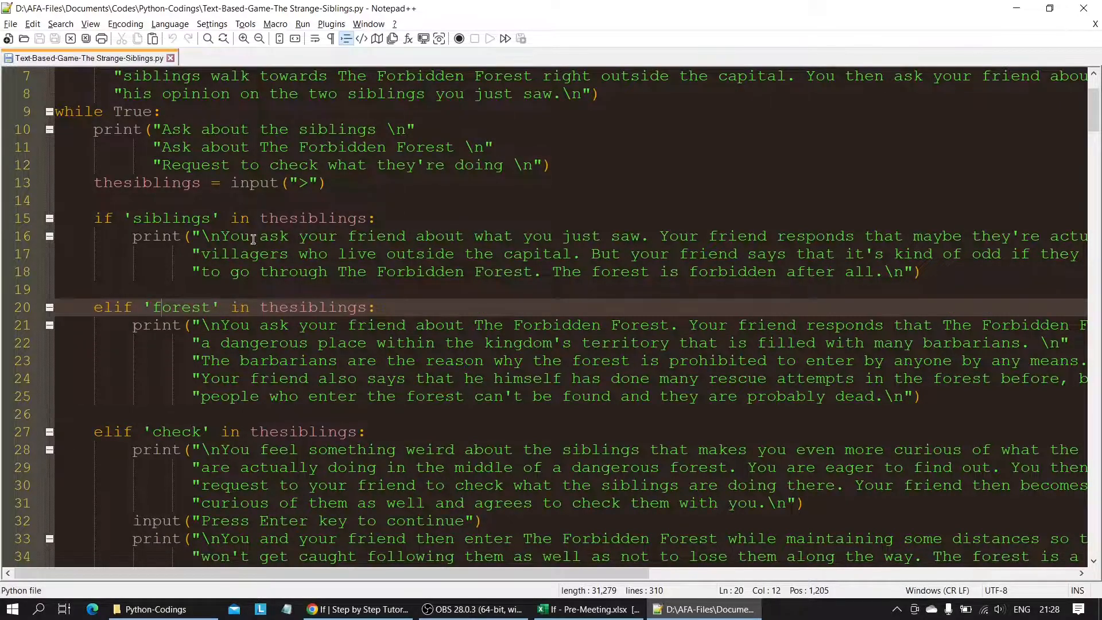
pyautogui.moveTo(143, 326); pyautogui.dragTo(566, 398)
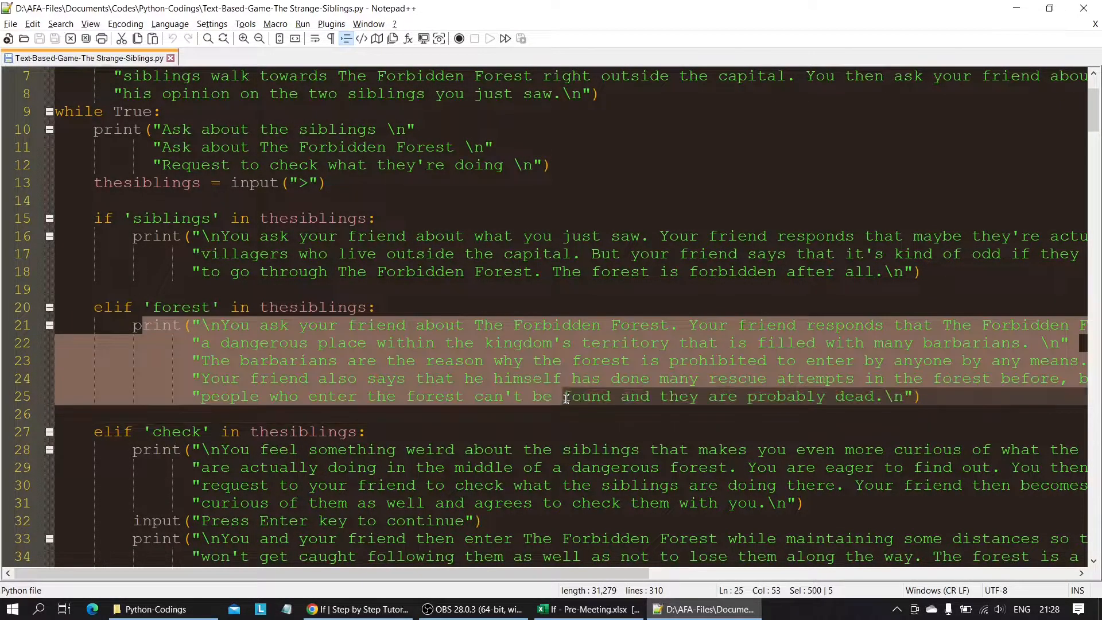
# Examine the nested conditions further down the script through to the closing else branches, highlighting the else on line 306.
pyautogui.scroll(-20, 567, 400)
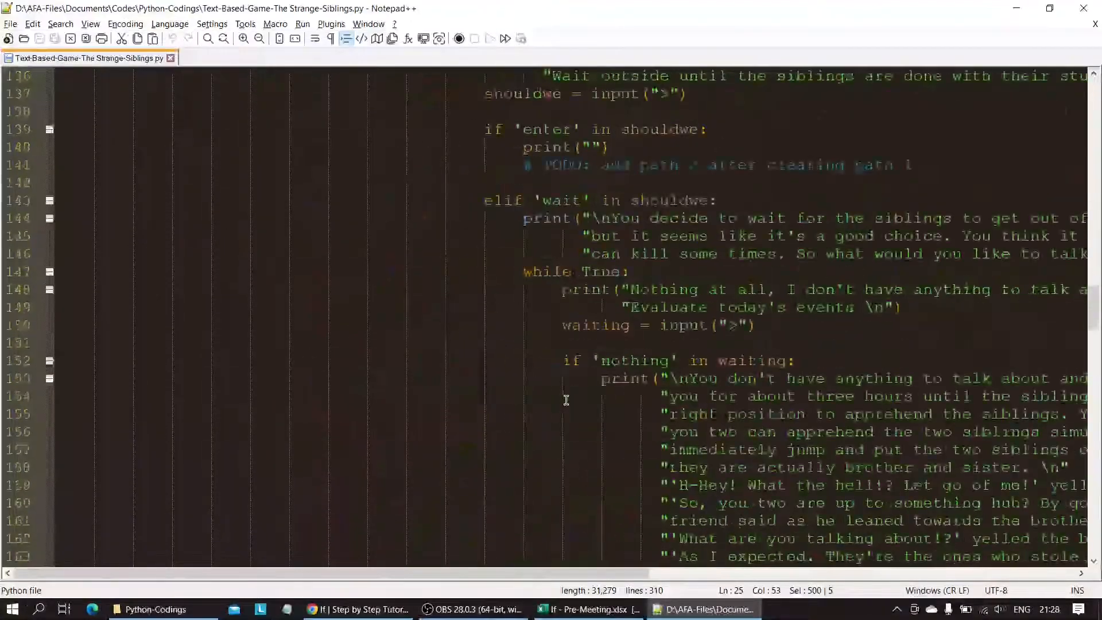
pyautogui.scroll(-20, 566, 401)
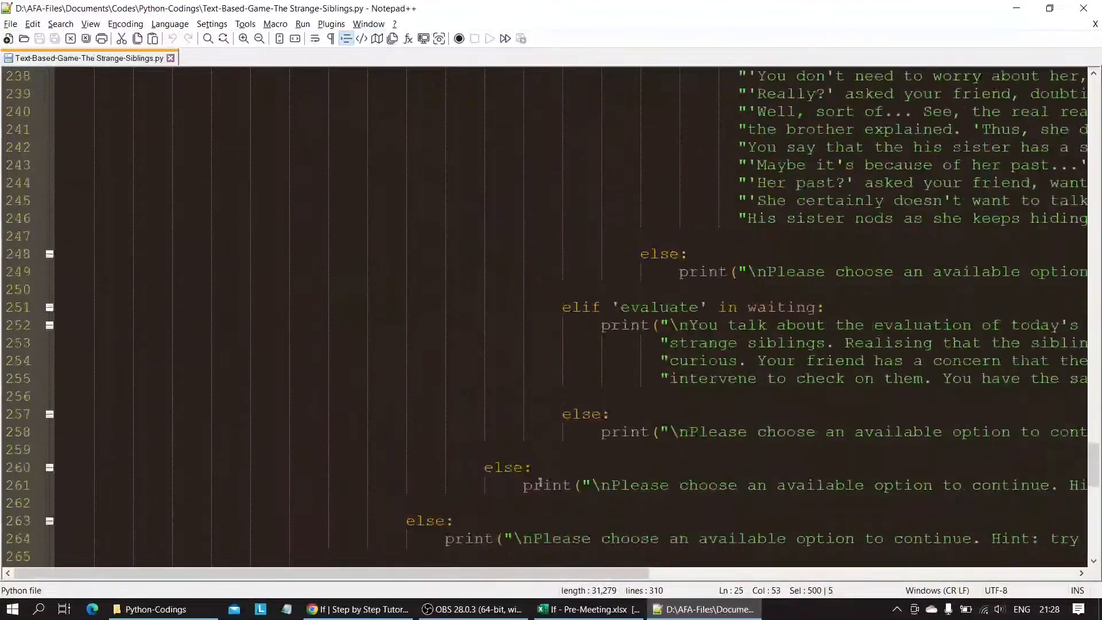
pyautogui.scroll(-9, 534, 506)
pyautogui.moveTo(173, 485); pyautogui.dragTo(221, 486)
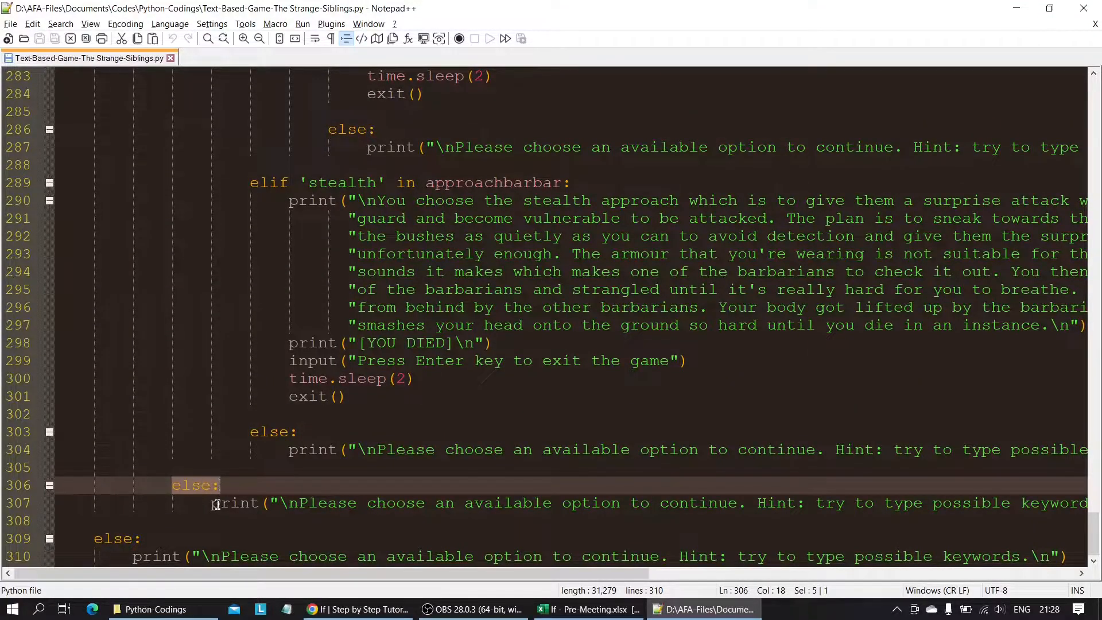
# Switch back to the Excel workbook, enable editing, and look over the employee score table and its grading rules.
pyautogui.hotkey('alt', 'Tab')
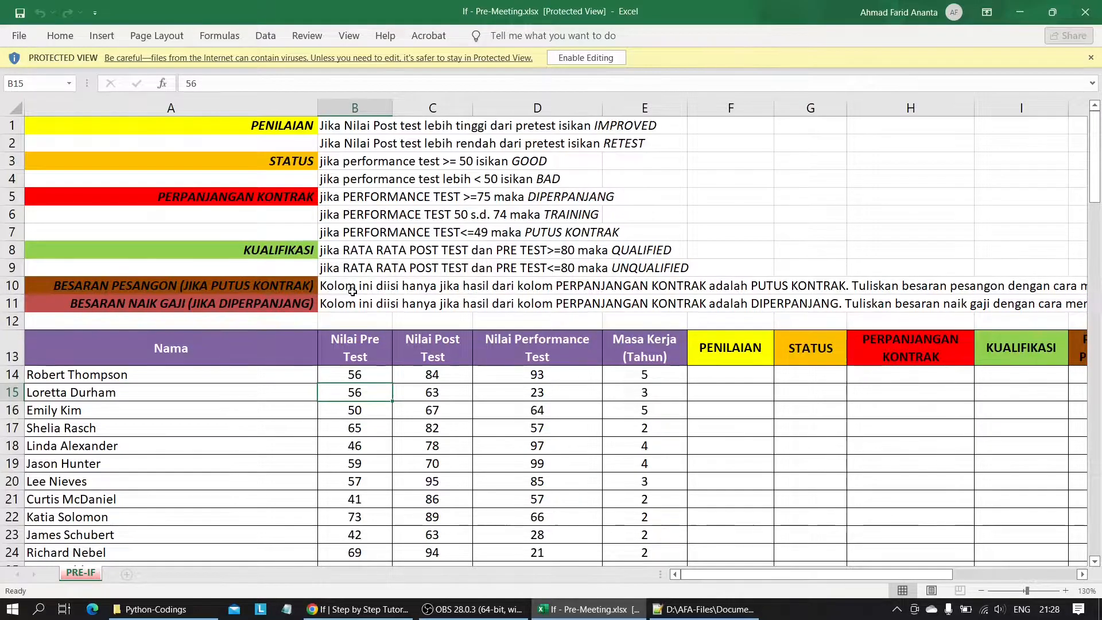
pyautogui.click(593, 60)
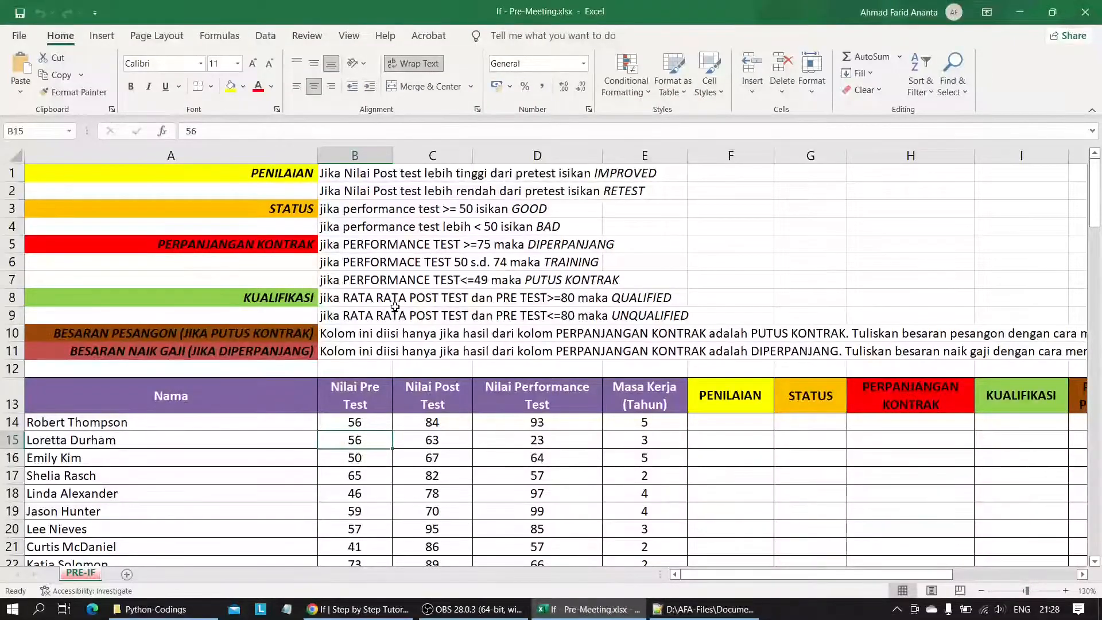
pyautogui.scroll(-11, 424, 354)
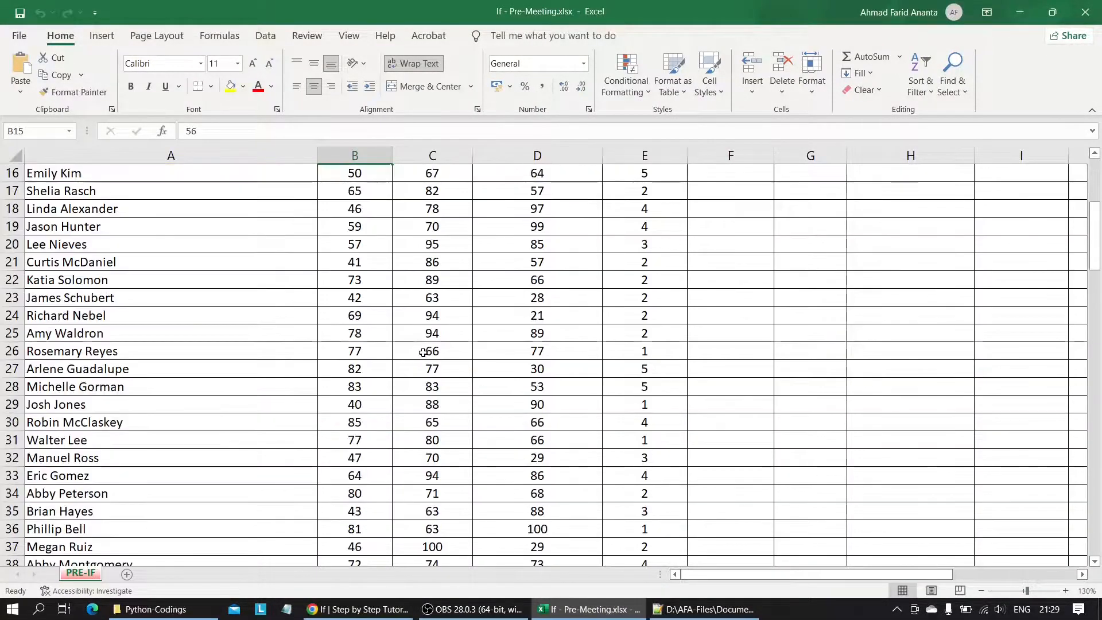
pyautogui.scroll(-20, 424, 353)
pyautogui.scroll(16, 424, 353)
pyautogui.scroll(20, 424, 353)
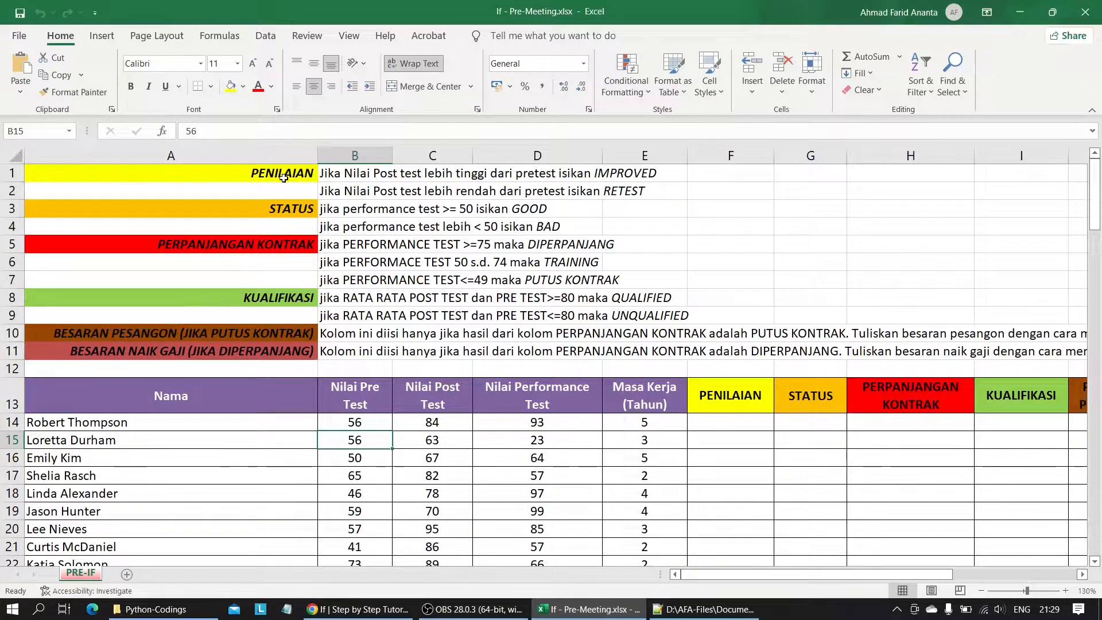
pyautogui.hscroll(3, 536, 328)
pyautogui.hscroll(-3, 537, 328)
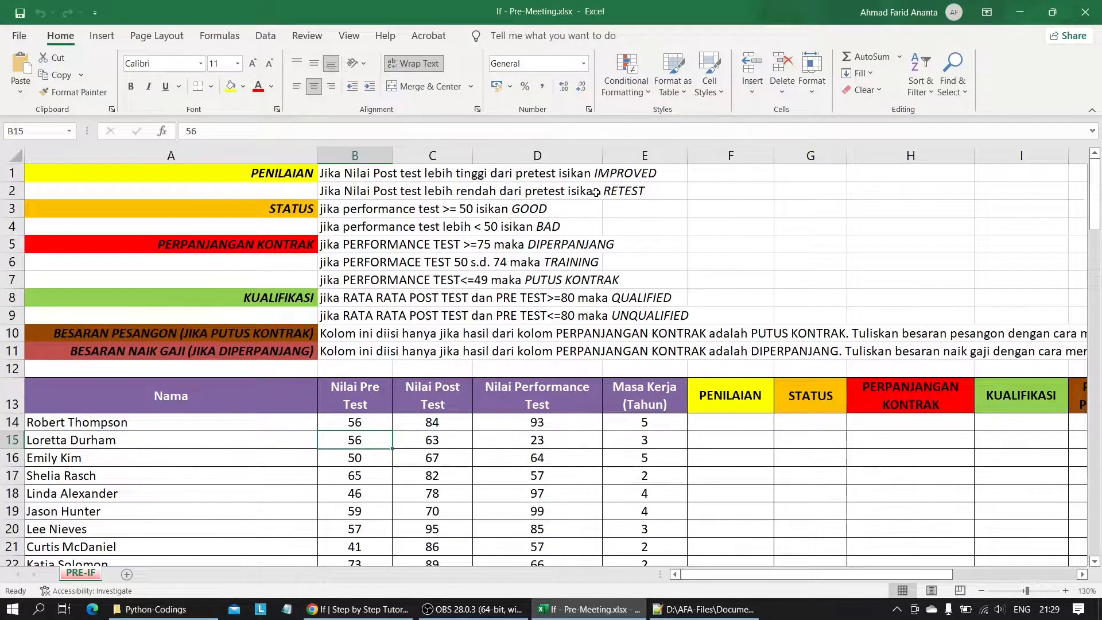
# Start an IF formula in the first PENILAIAN cell, F14, with the post-test versus pre-test condition C14>B14.
pyautogui.click(723, 420)
pyautogui.write('=if')
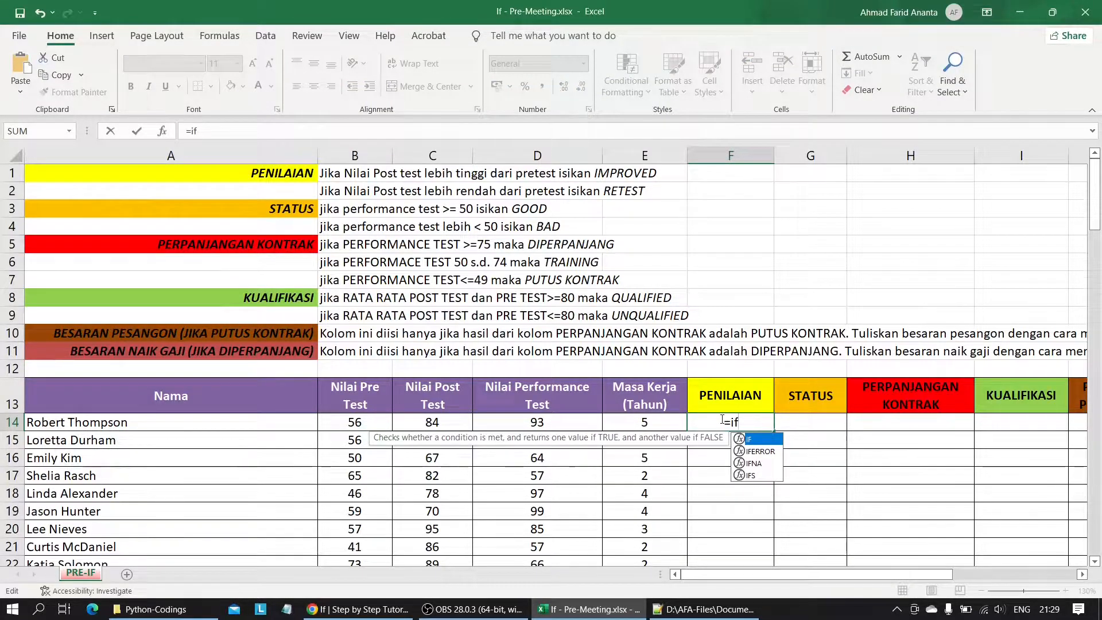
pyautogui.press('Tab')
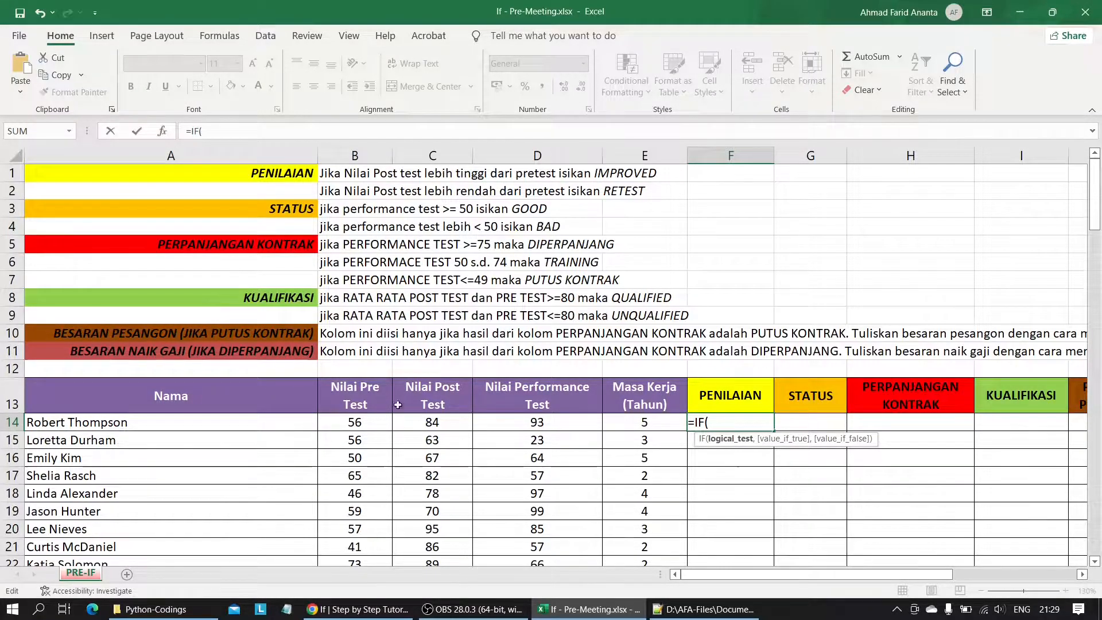
pyautogui.click(424, 423)
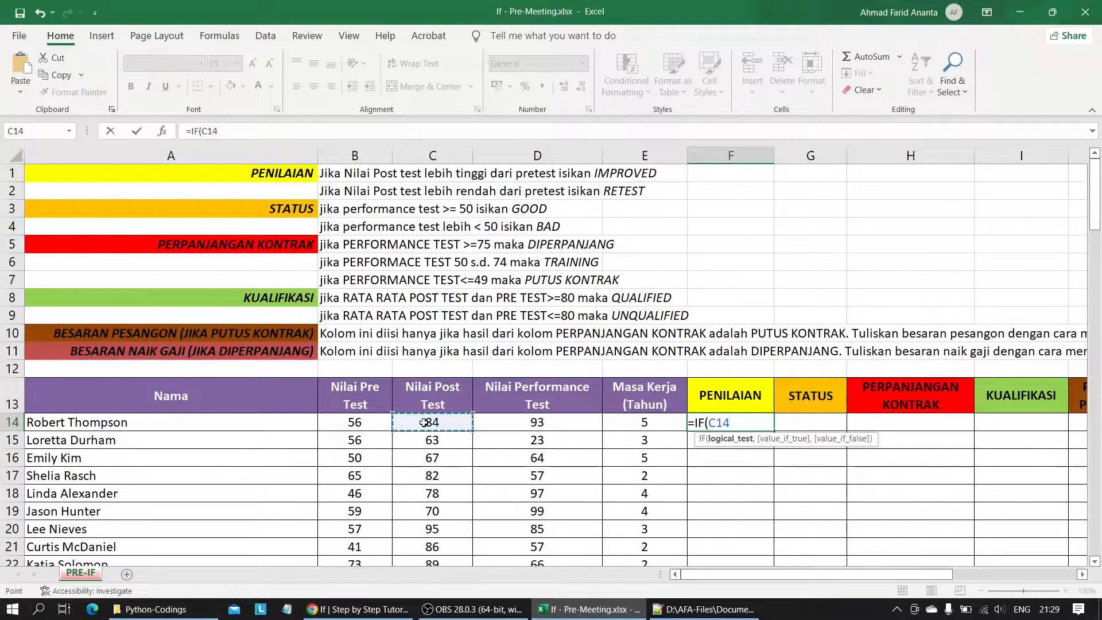
pyautogui.write('>')
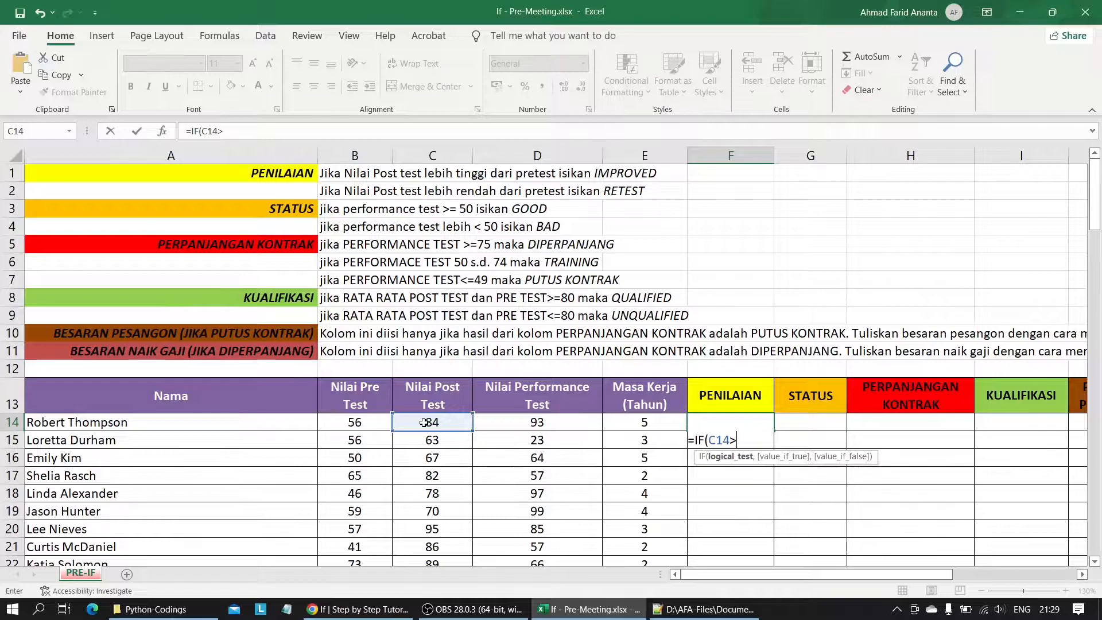
pyautogui.click(350, 423)
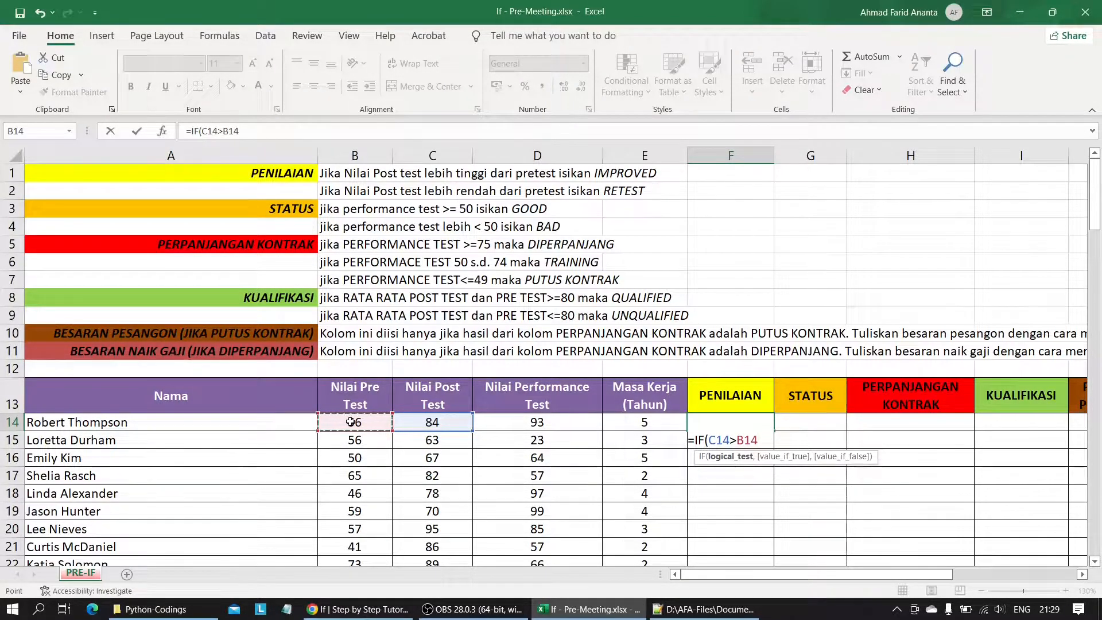
# Complete the F14 formula with "IMPROVED" as the true result and "RETEST" as the false result.
pyautogui.write(',')
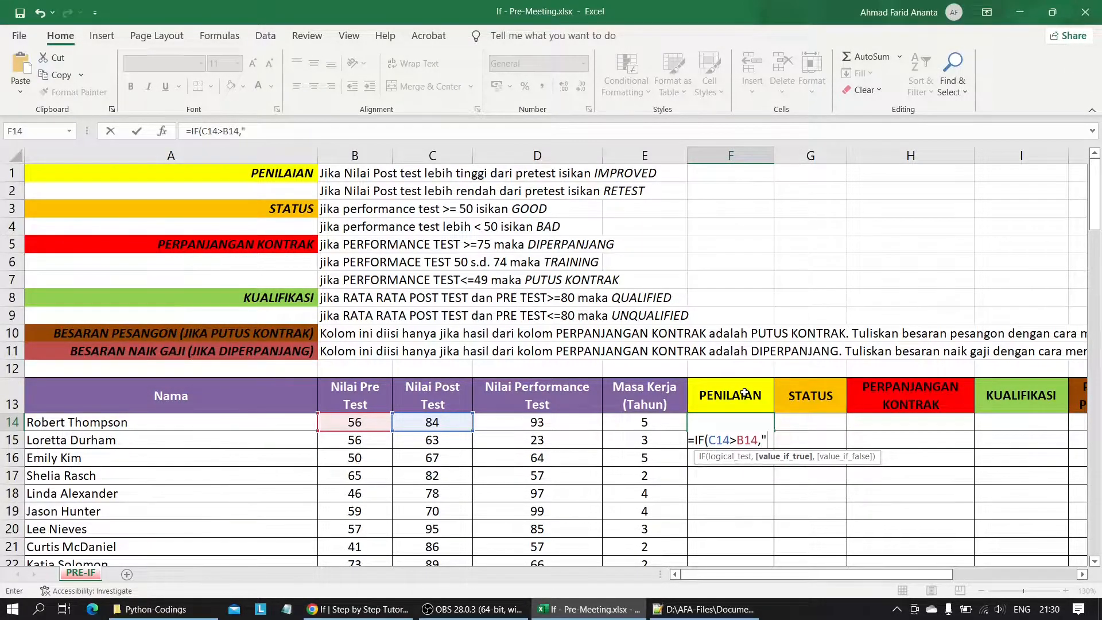
pyautogui.press('capslock')
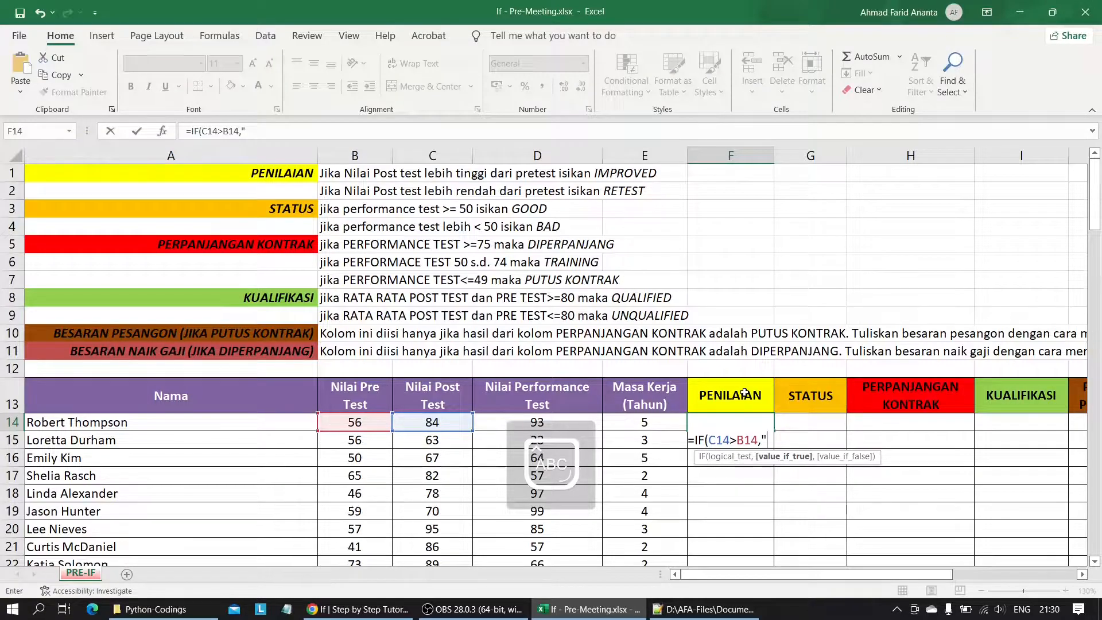
pyautogui.write('IMPROVED')
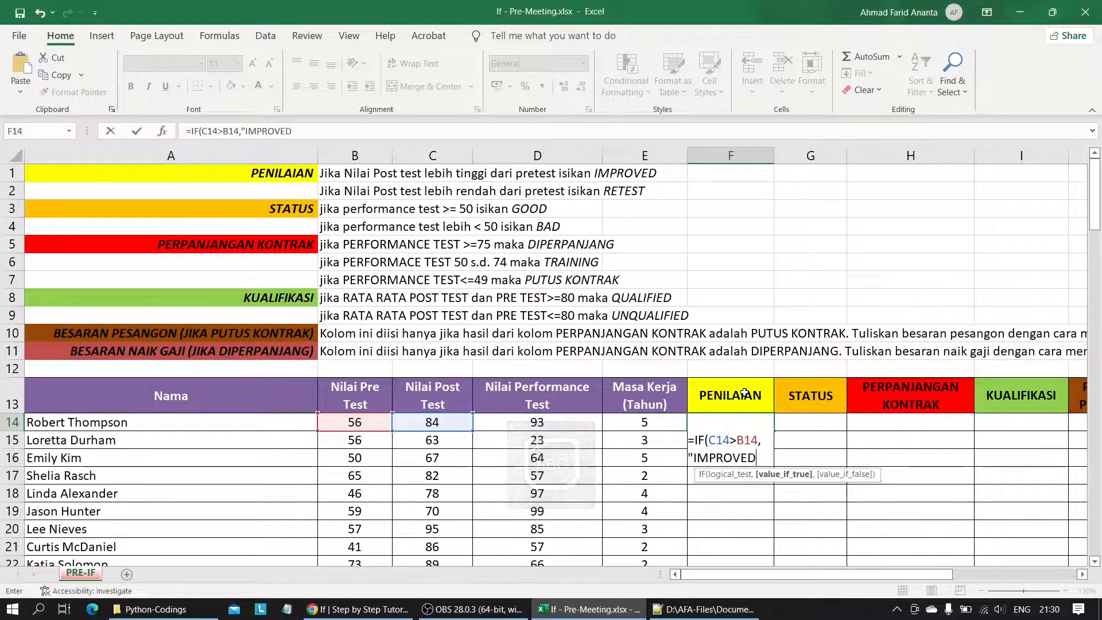
pyautogui.write('",')
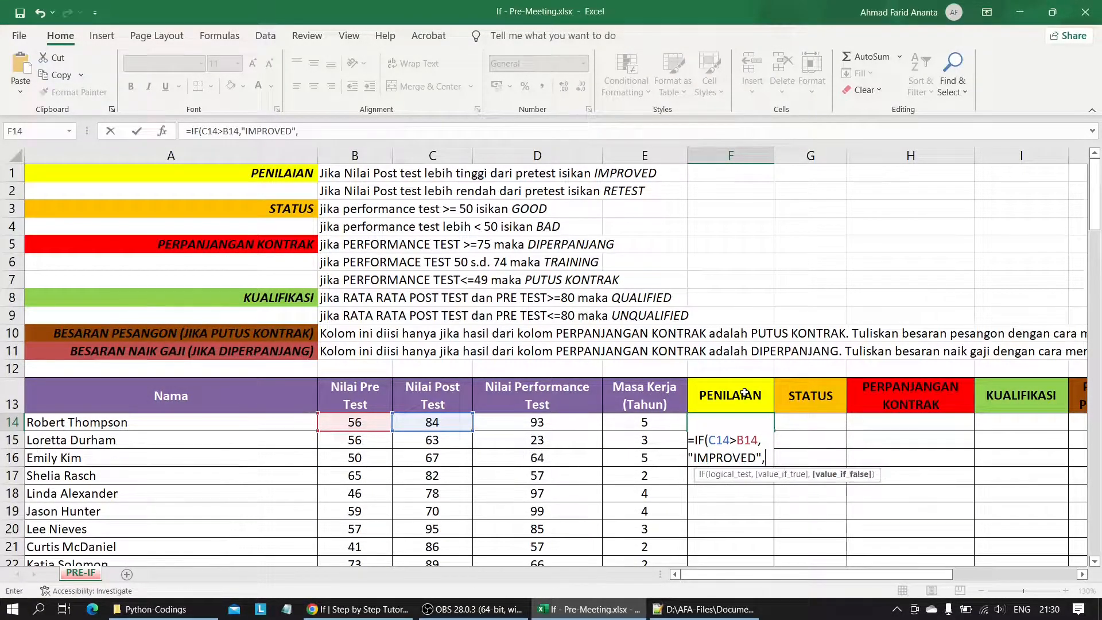
pyautogui.press('capslock')
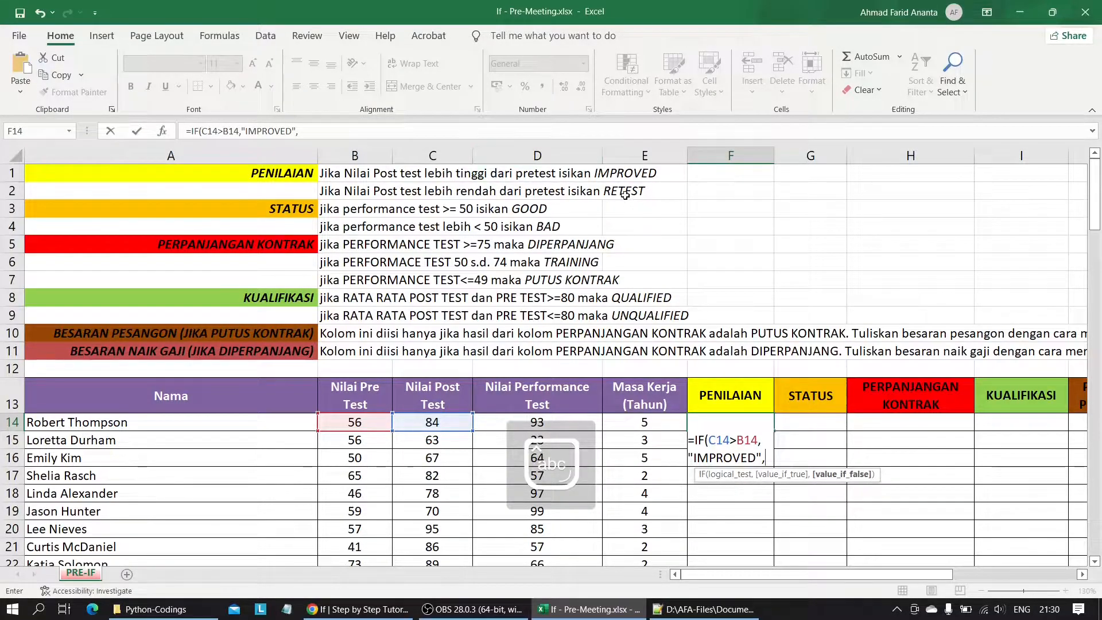
pyautogui.write('"')
pyautogui.press('capslock')
pyautogui.write('RETEST"')
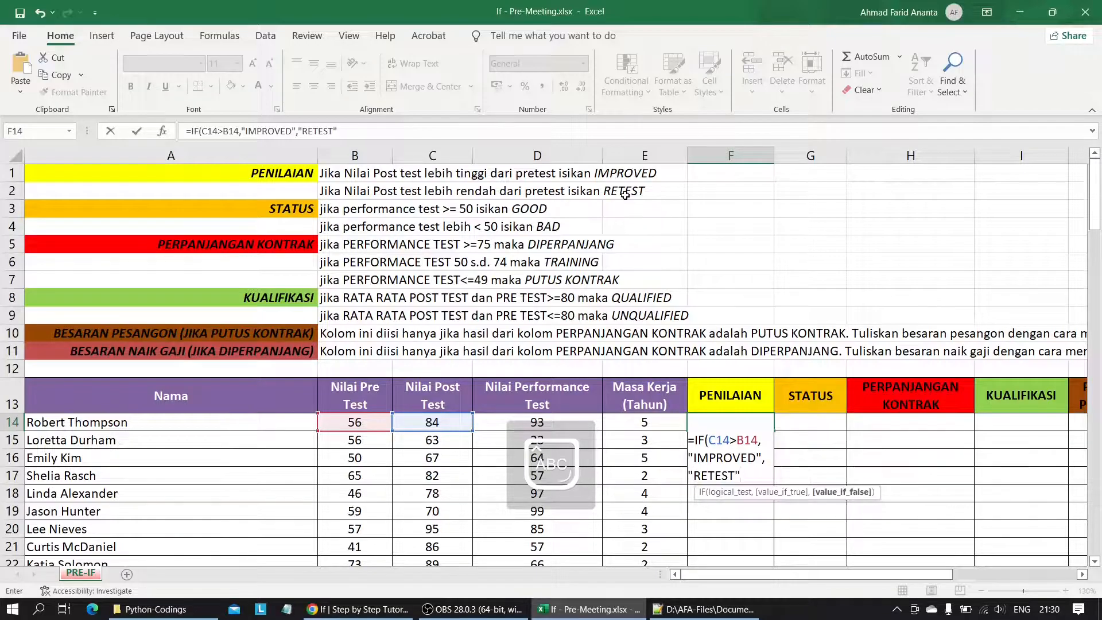
pyautogui.press('Return')
pyautogui.press('capslock')
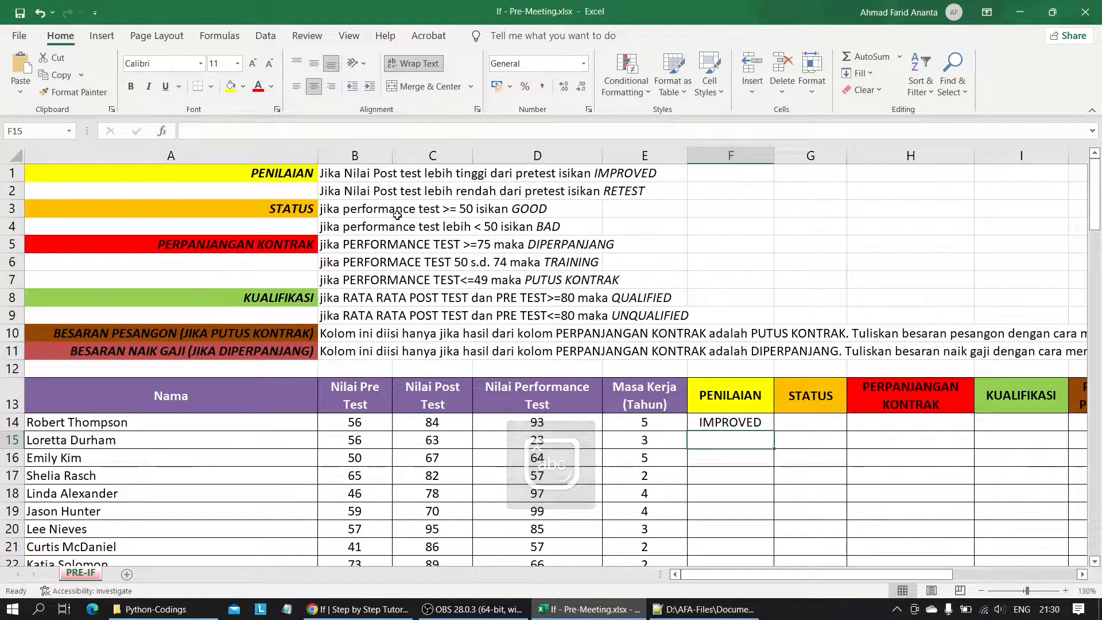
# Fill the F14 formula down the PENILAIAN column through row 121, check the filled rows, and reselect F14.
pyautogui.click(769, 426)
pyautogui.scroll(-20, 775, 431)
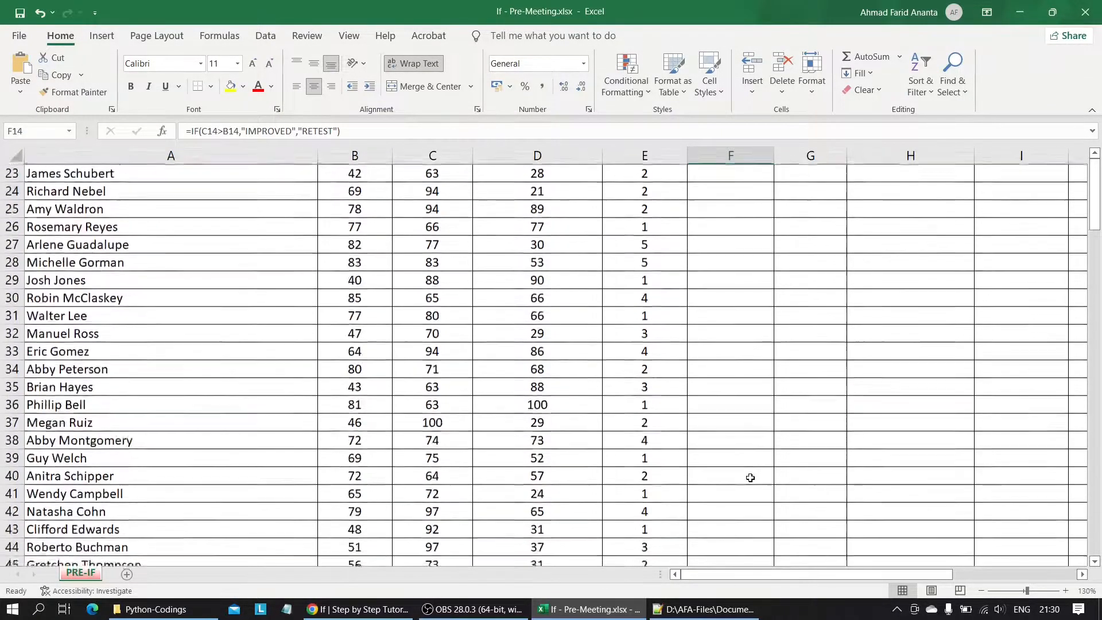
pyautogui.scroll(20, 746, 519)
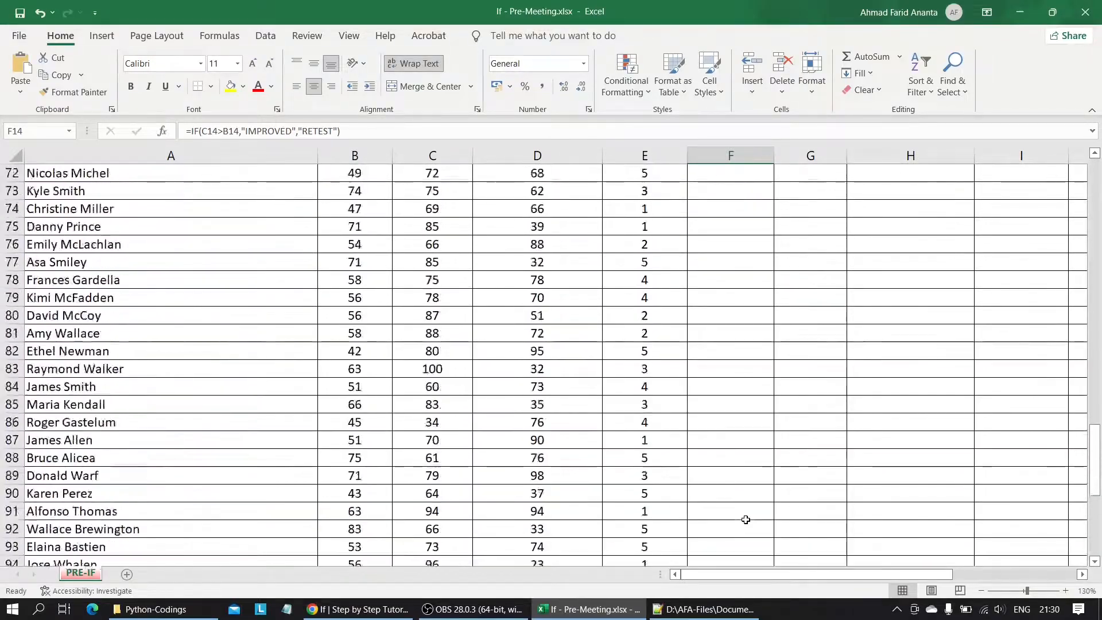
pyautogui.moveTo(776, 342); pyautogui.dragTo(735, 513)
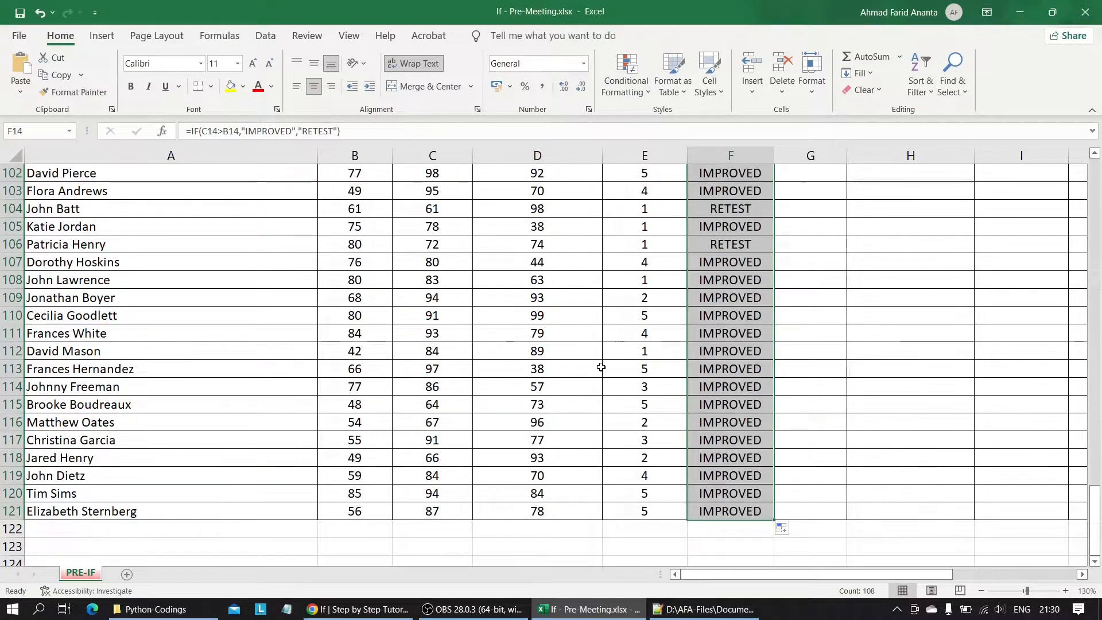
pyautogui.scroll(20, 601, 367)
pyautogui.scroll(-3, 601, 367)
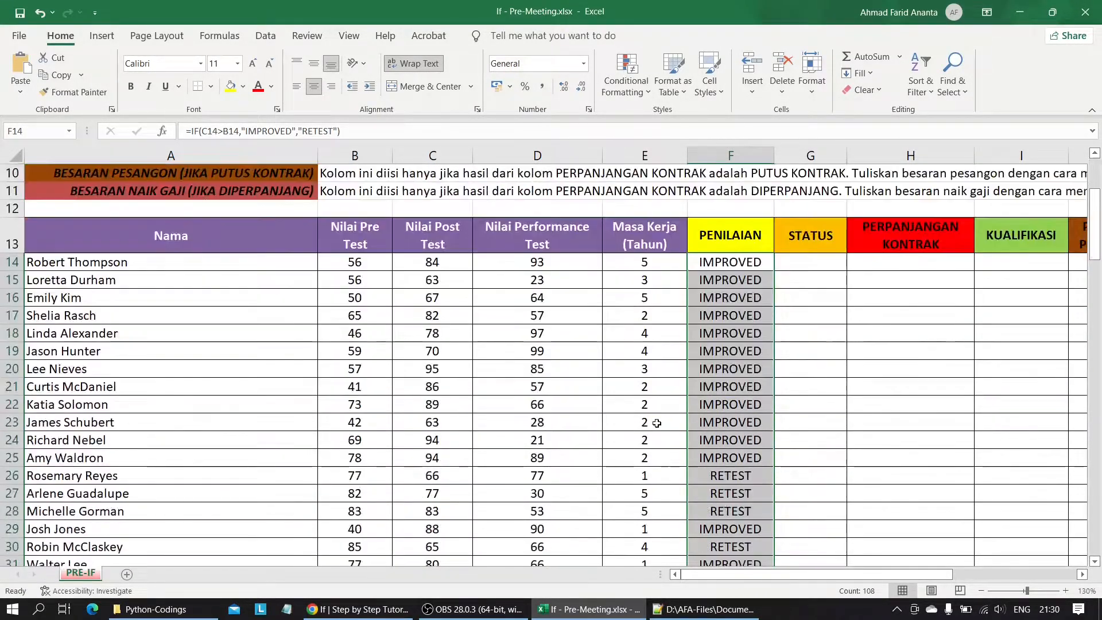
pyautogui.click(646, 314)
pyautogui.click(722, 263)
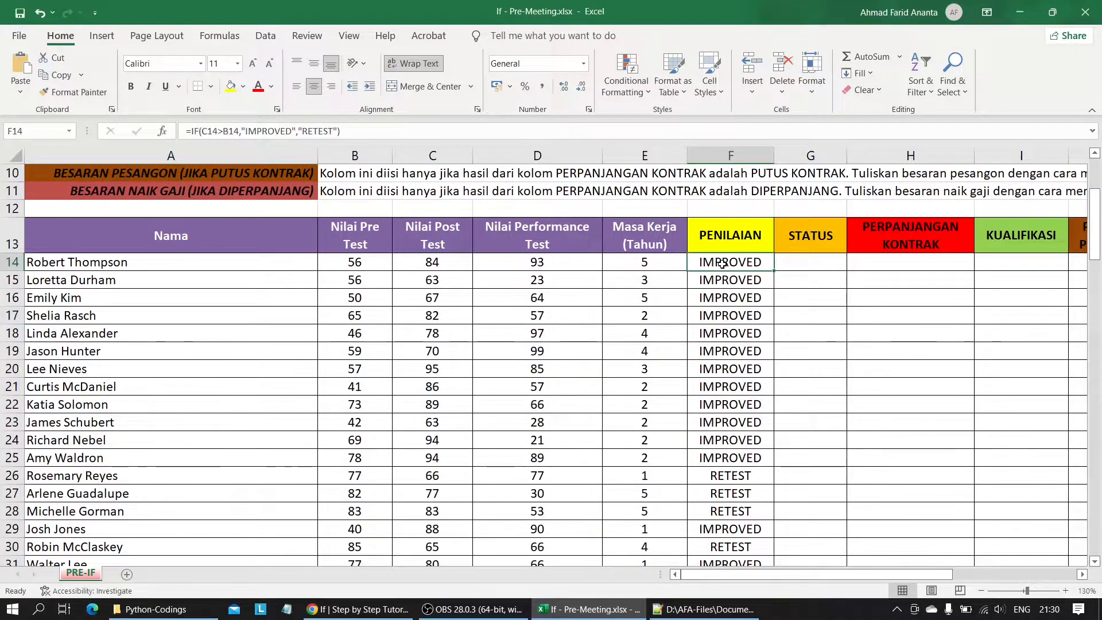
pyautogui.scroll(2, 638, 344)
pyautogui.scroll(1, 637, 345)
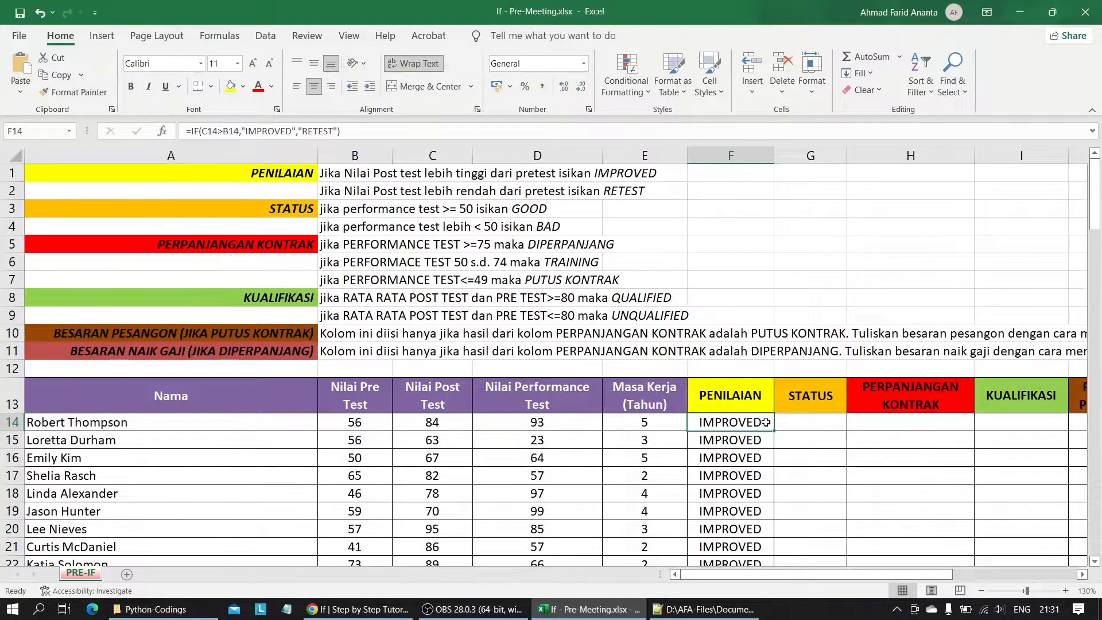
# Start an IF formula in the first STATUS cell, G14, with the performance test condition D14>=50.
pyautogui.click(803, 411)
pyautogui.click(805, 423)
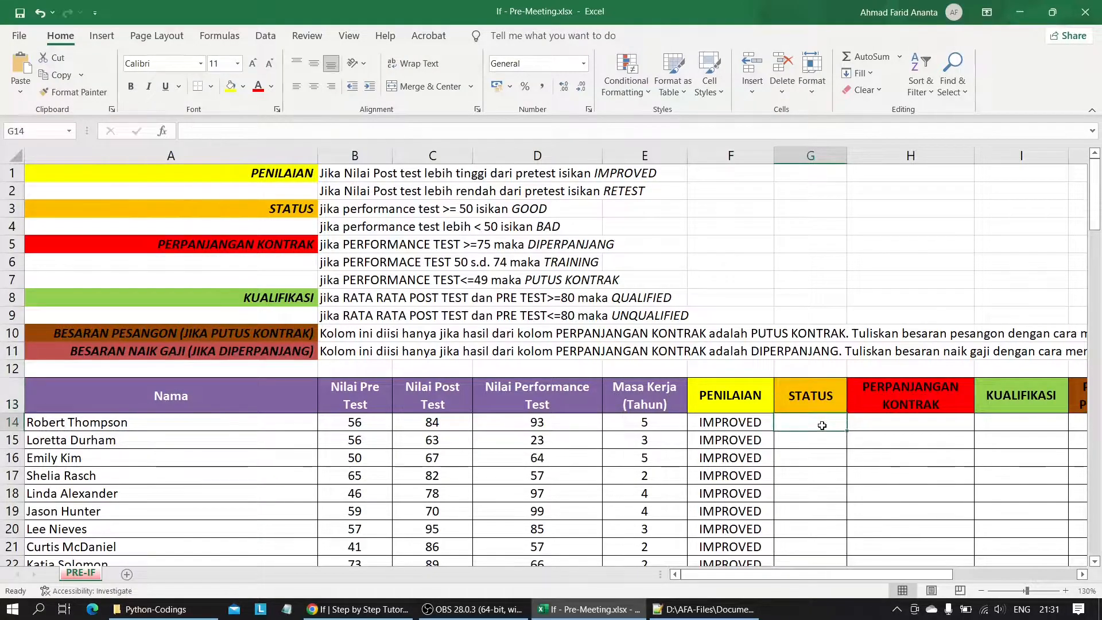
pyautogui.write('=i')
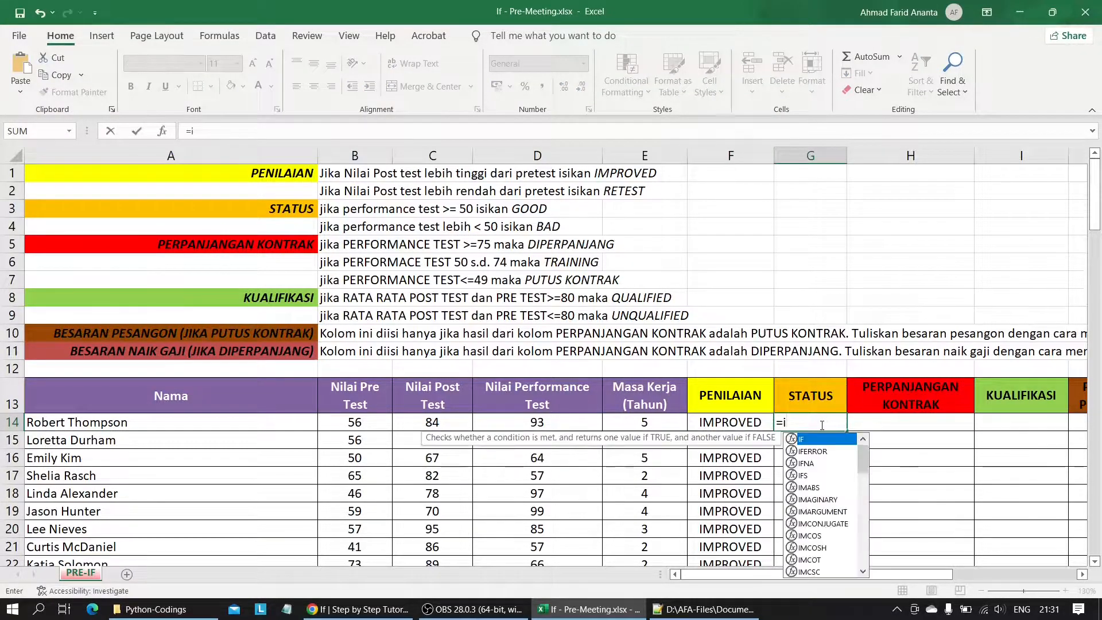
pyautogui.press('Tab')
pyautogui.click(523, 421)
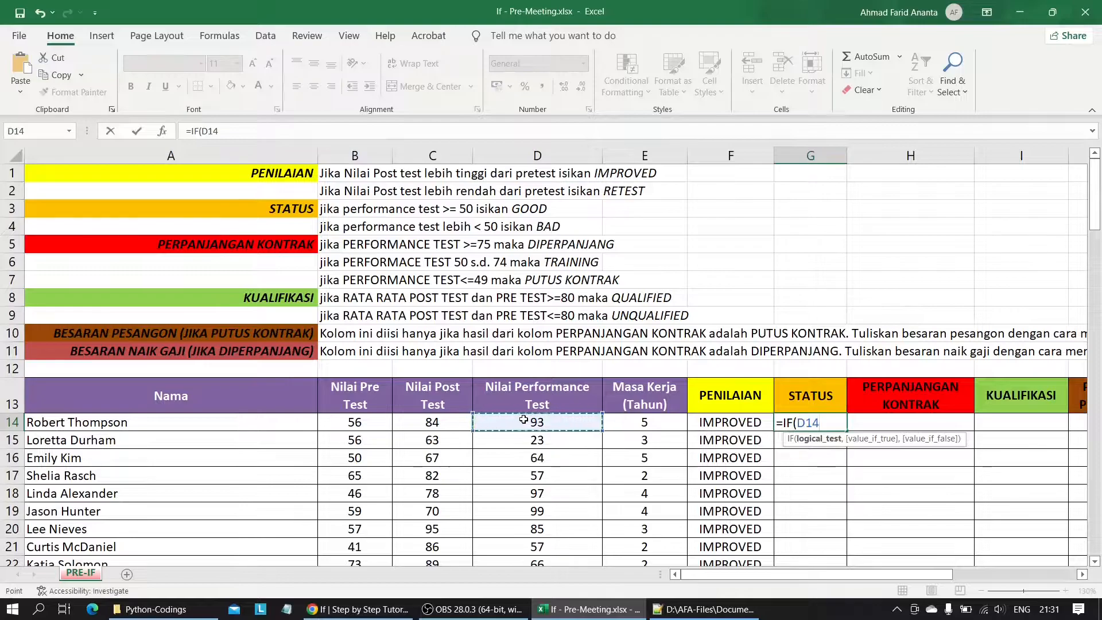
pyautogui.write('>=50,"')
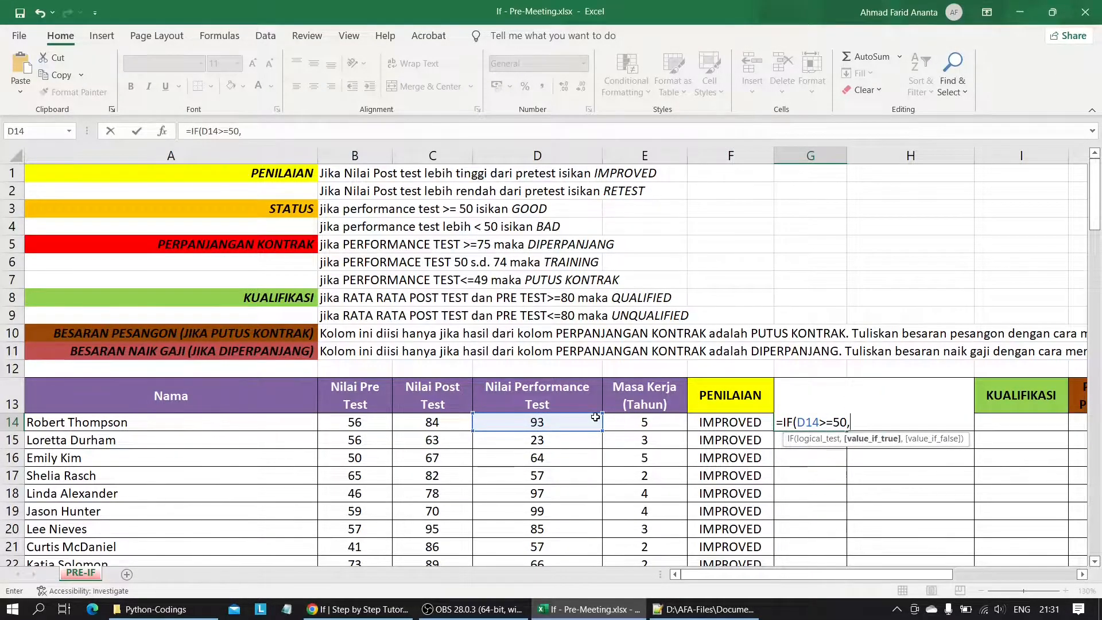
# Complete the G14 formula with "GOOD" as the true result and "BAD" as the false result.
pyautogui.press('capslock')
pyautogui.write('GOOD"')
pyautogui.press('capslock')
pyautogui.write(',')
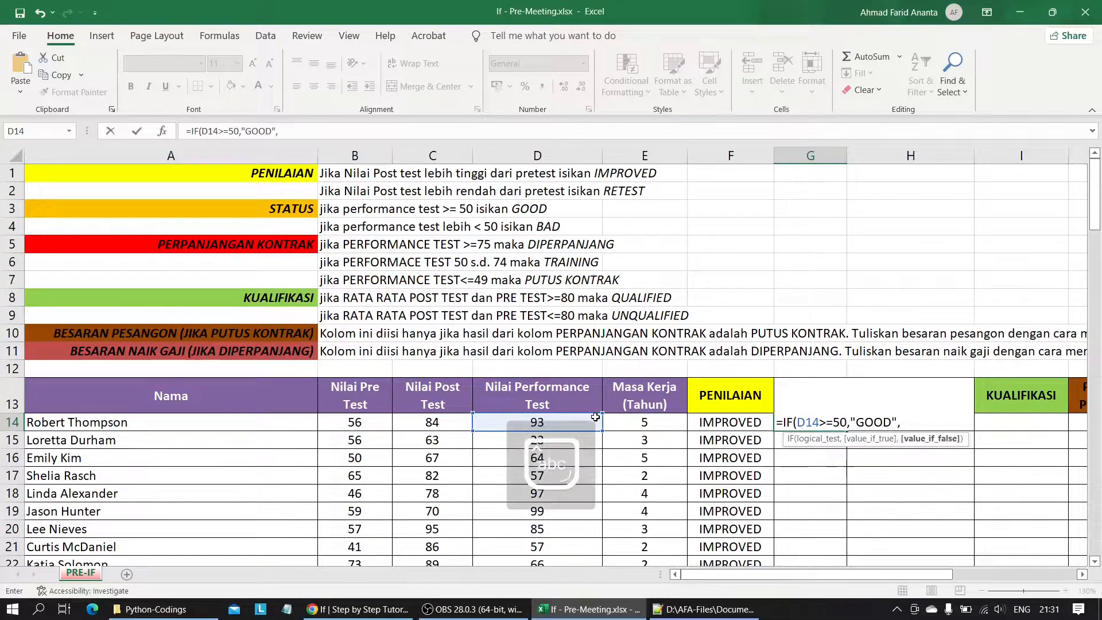
pyautogui.write('"')
pyautogui.press('capslock')
pyautogui.write('BAD')
pyautogui.press('capslock')
pyautogui.press('Return')
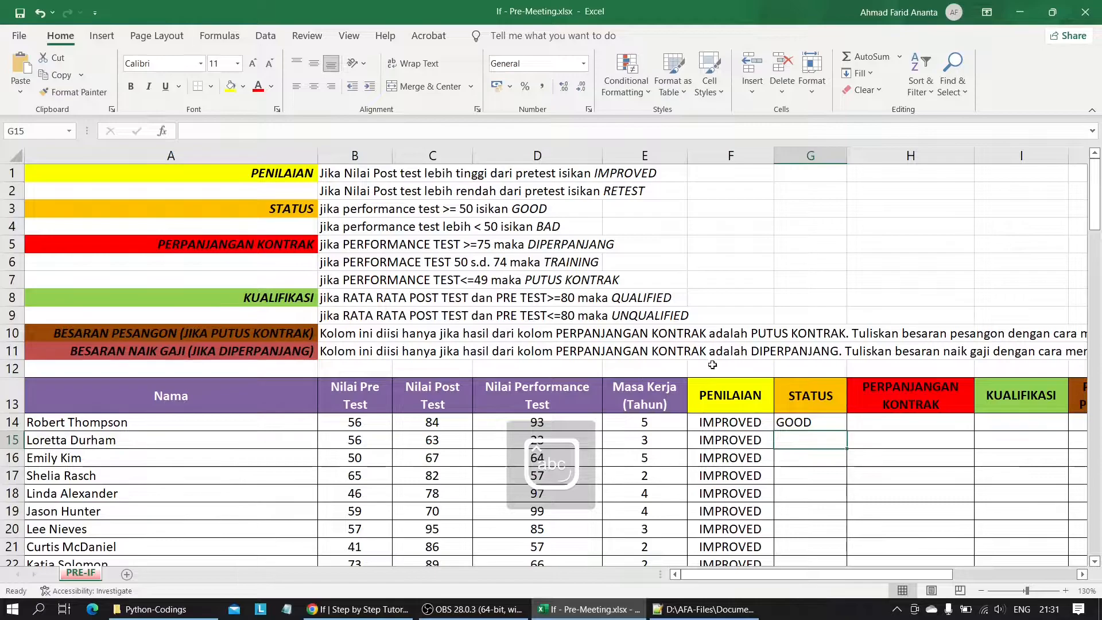
# Fill the G14 formula down the STATUS column through row 121 and return to the top of the table.
pyautogui.click(792, 424)
pyautogui.moveTo(847, 431); pyautogui.dragTo(815, 535)
pyautogui.click(738, 314)
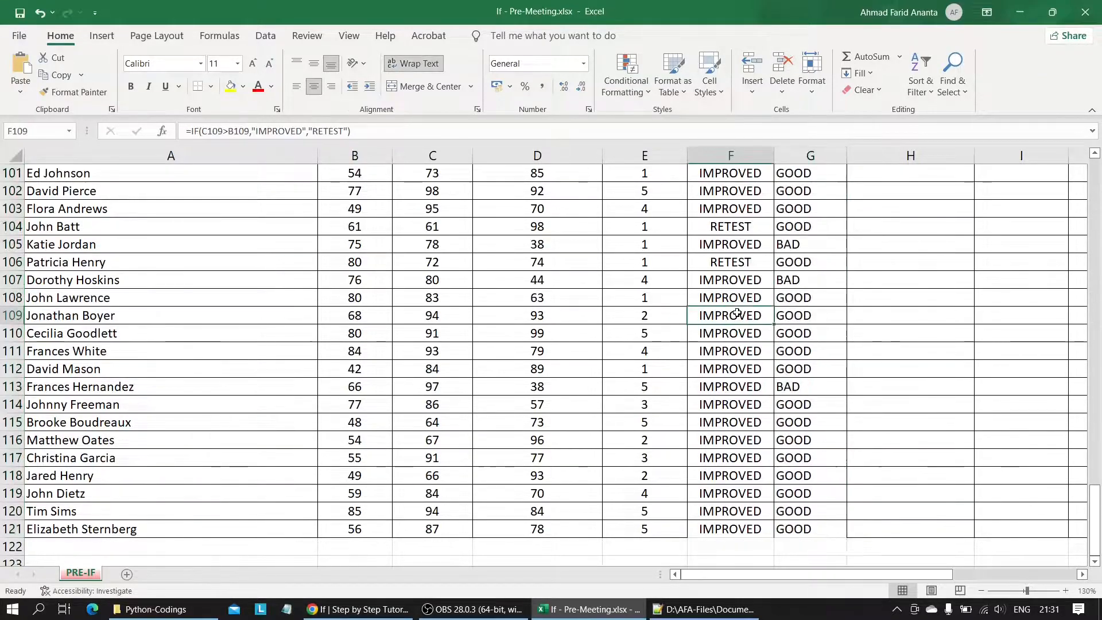
pyautogui.scroll(20, 737, 314)
# Start an IF formula in the first PERPANJANGAN KONTRAK cell, H14, that returns "DIPERPANJANG" when D14>=75.
pyautogui.click(937, 419)
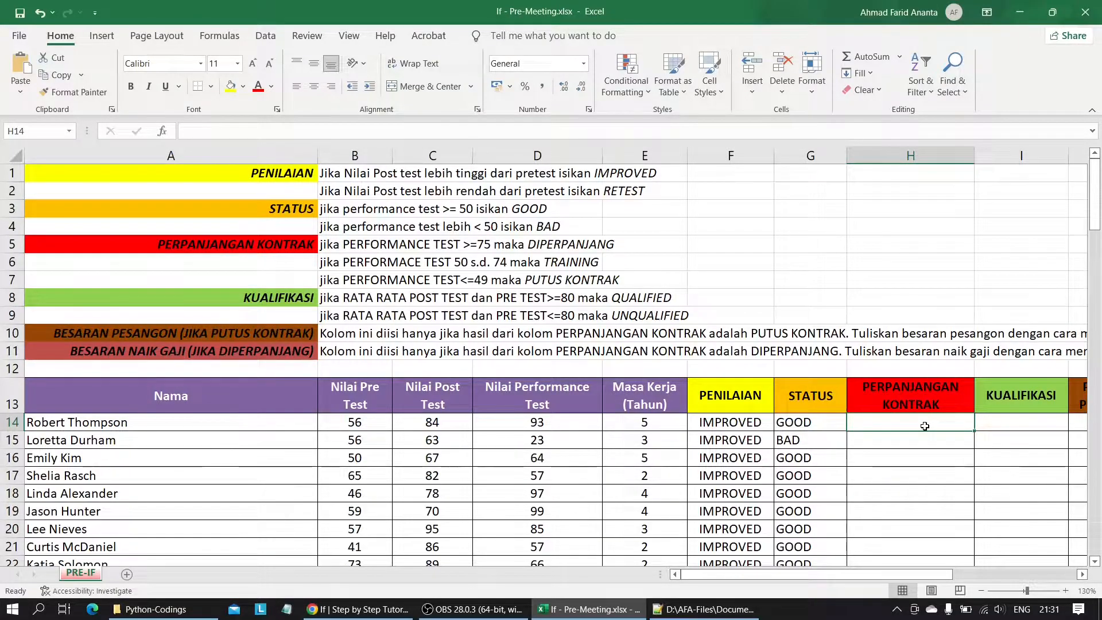
pyautogui.write('=if')
pyautogui.press('Tab')
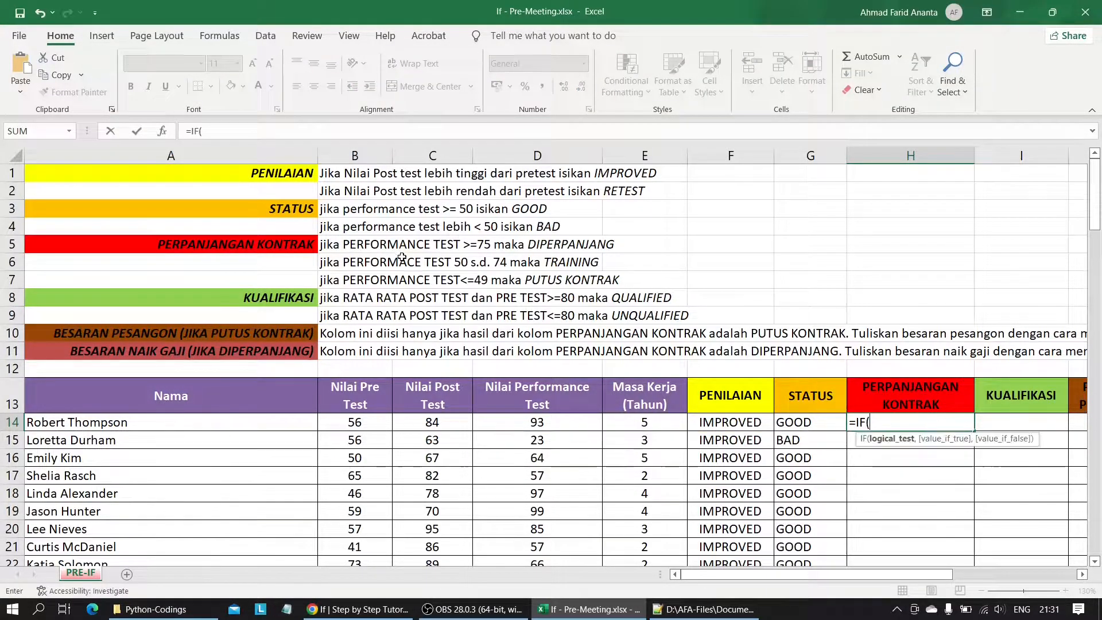
pyautogui.click(535, 422)
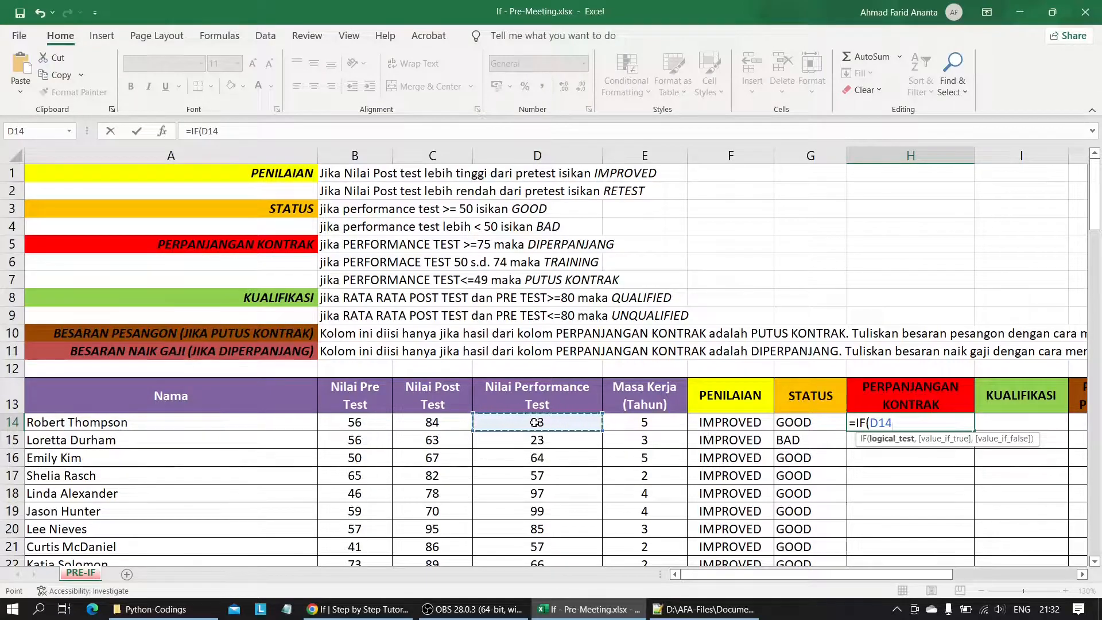
pyautogui.write('>')
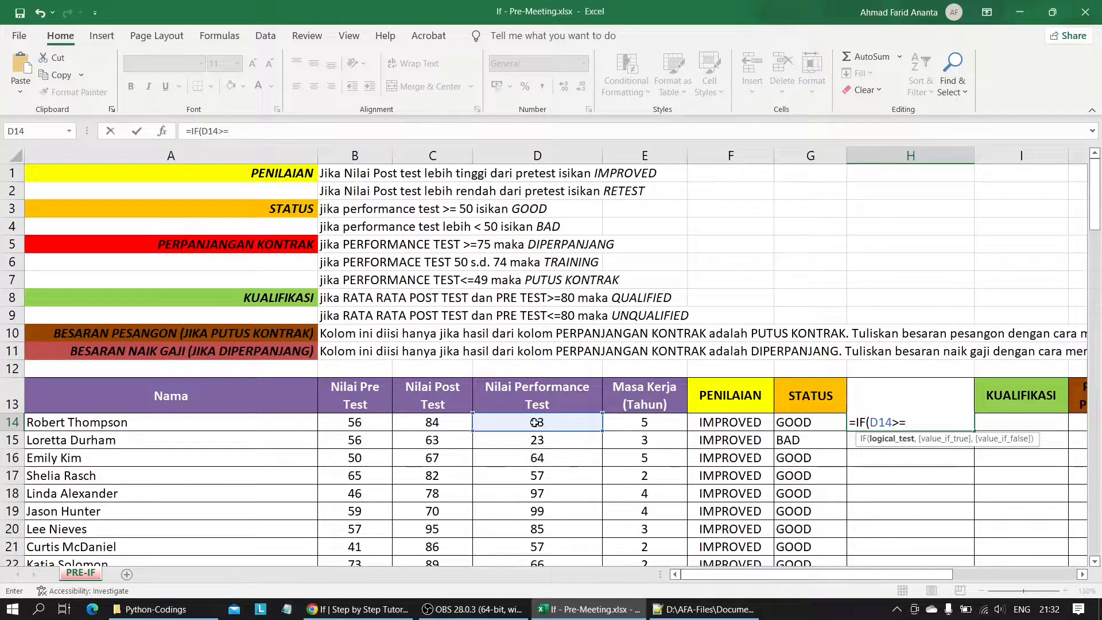
pyautogui.write('=75,')
pyautogui.press('capslock')
pyautogui.write('"DIP')
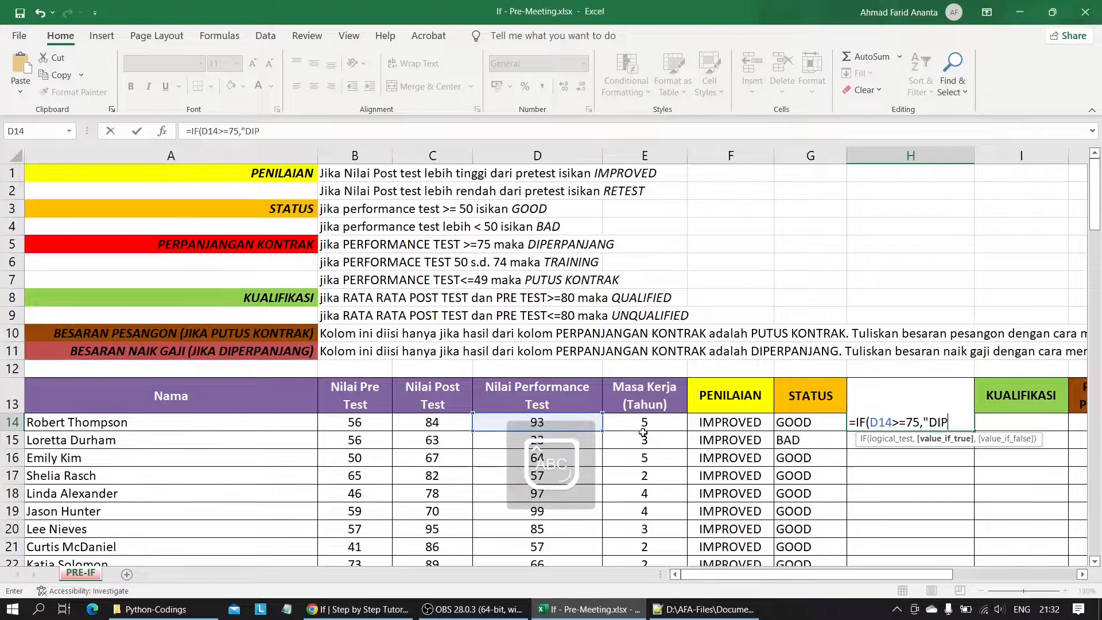
pyautogui.write('ERPANJANG"')
pyautogui.press('capslock')
pyautogui.write(',')
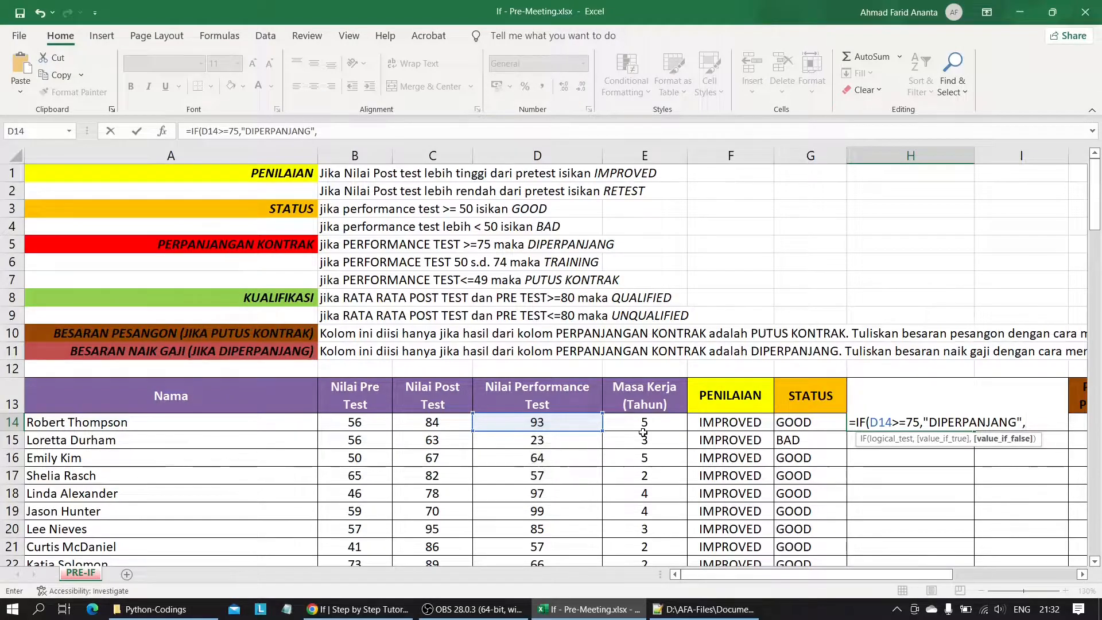
pyautogui.write('IF(')
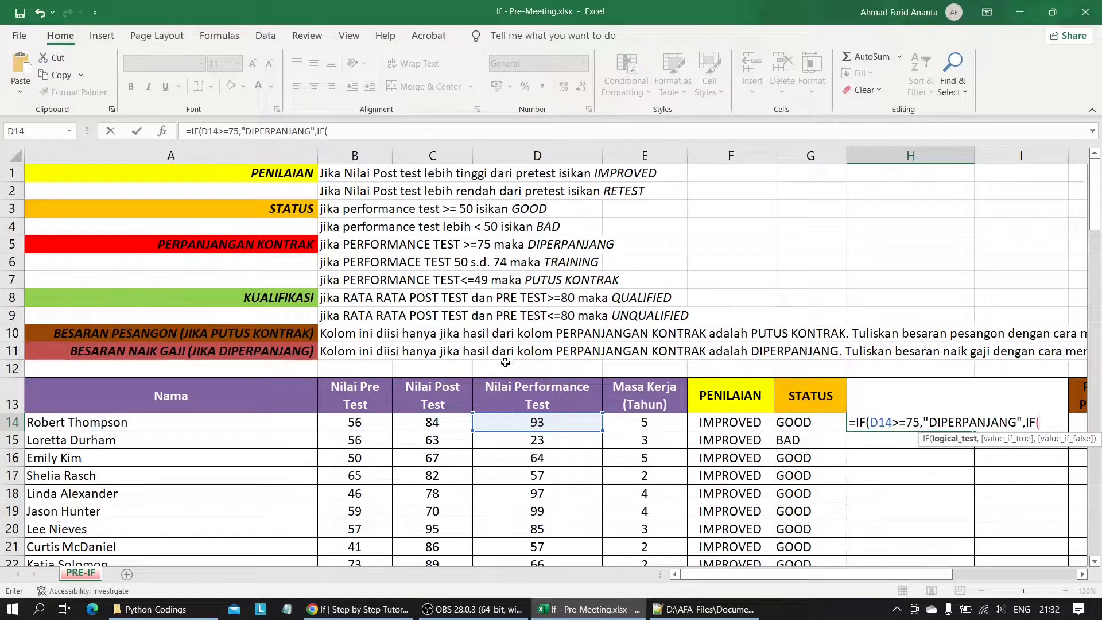
# Nest a second IF as the false result in H14, returning "TRAINING" when D14>50.
pyautogui.click(557, 424)
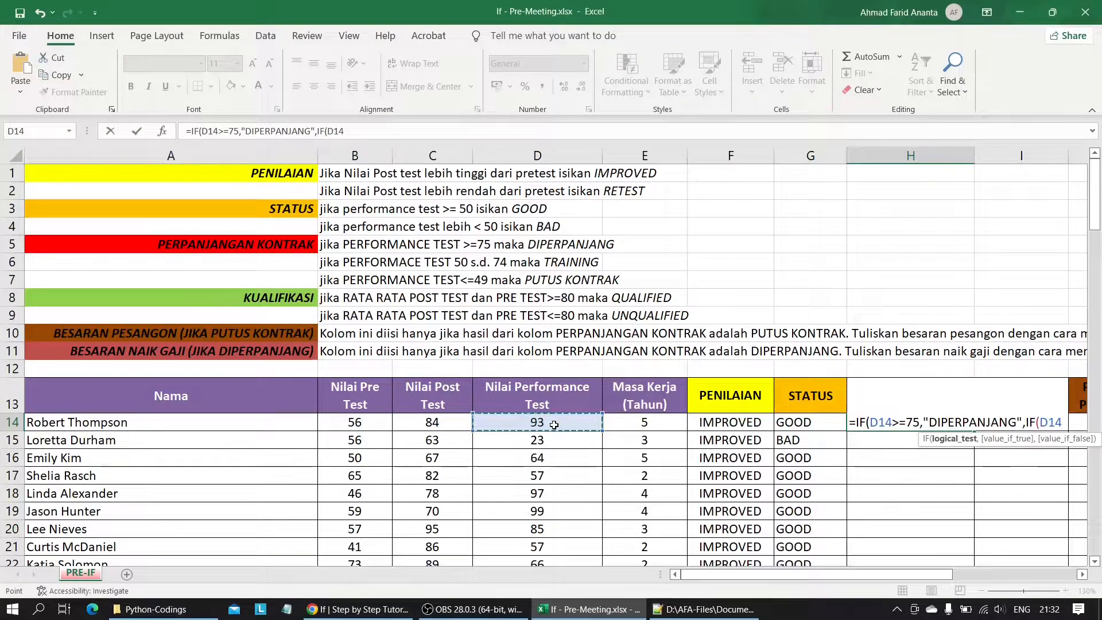
pyautogui.write('>50,"')
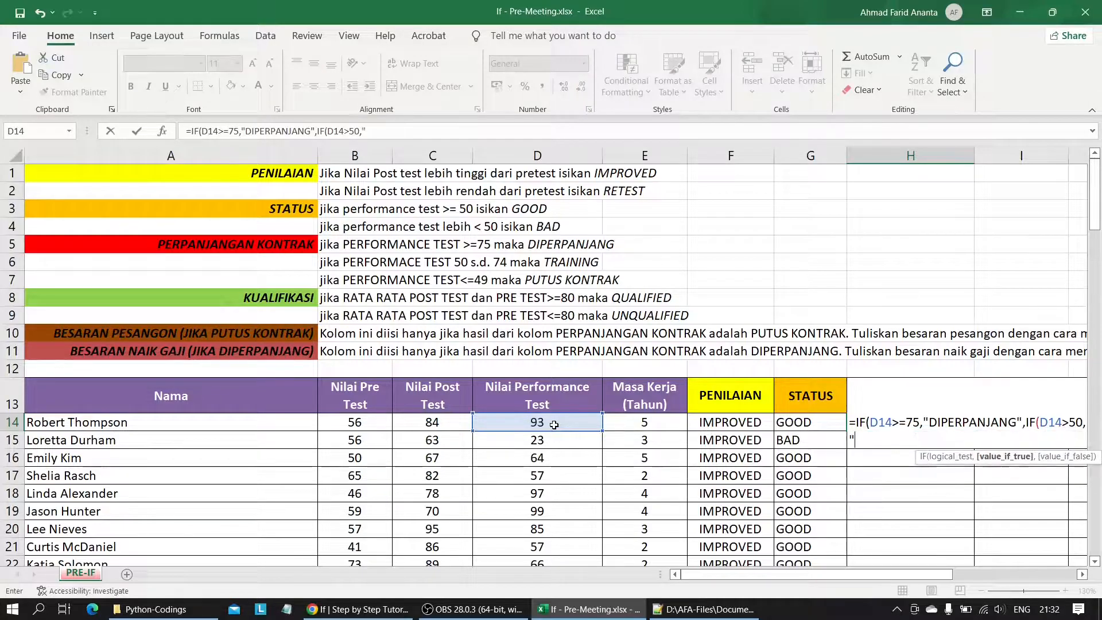
pyautogui.press('capslock')
pyautogui.write('TRA')
pyautogui.write('ING",')
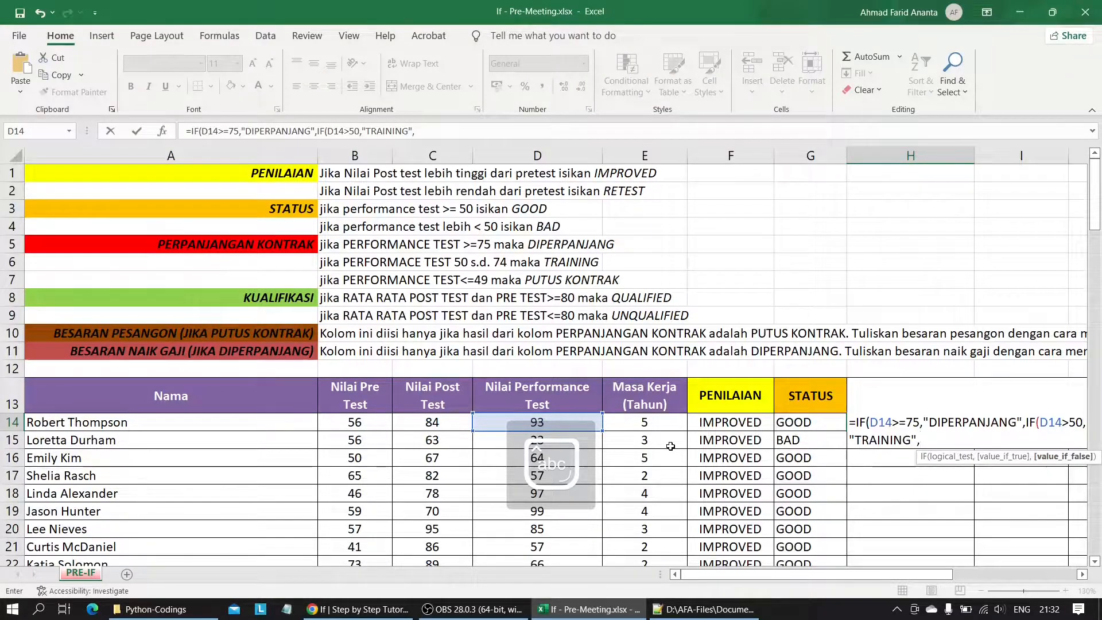
pyautogui.write('IF(')
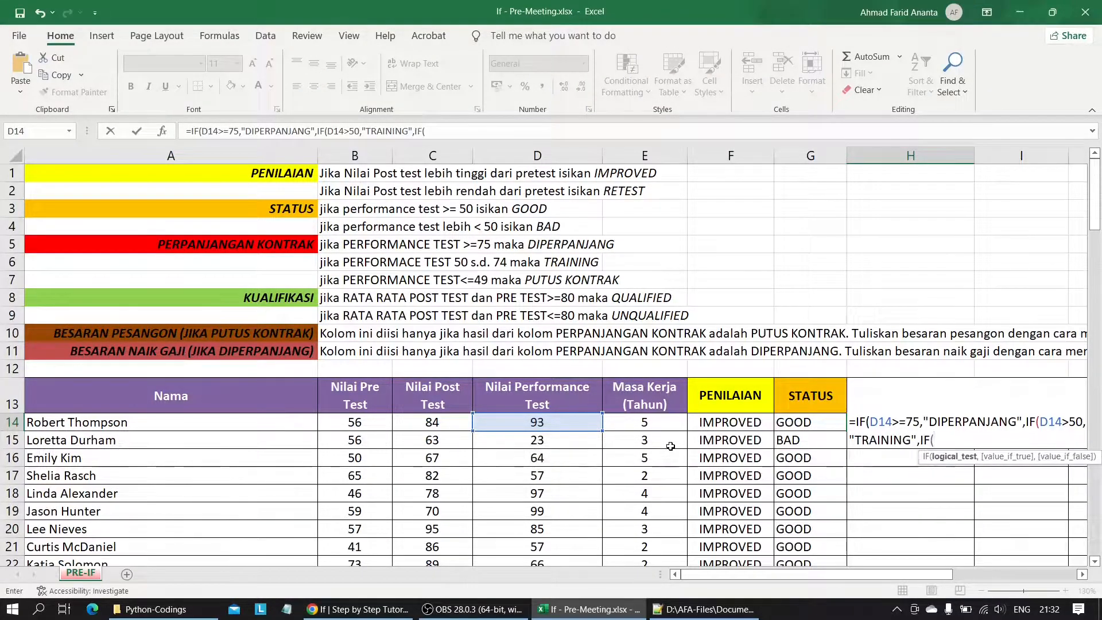
# Nest a third IF in H14 returning "PUTUS KONTRAK" when D14<=49, and enter the formula with its closing parentheses corrected.
pyautogui.click(537, 422)
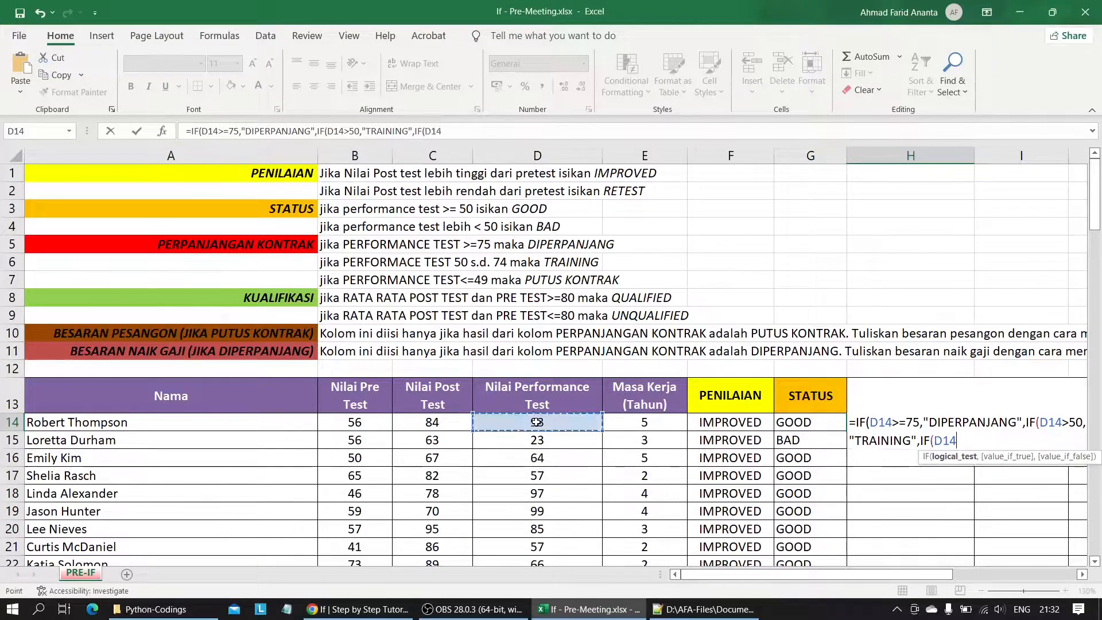
pyautogui.write('<')
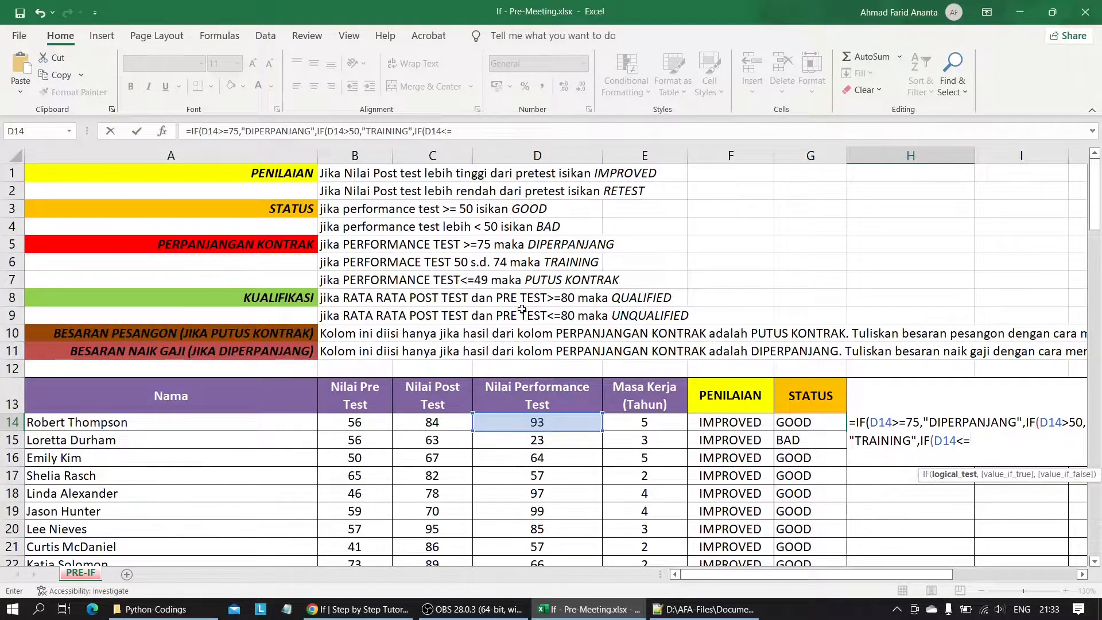
pyautogui.write('=49,')
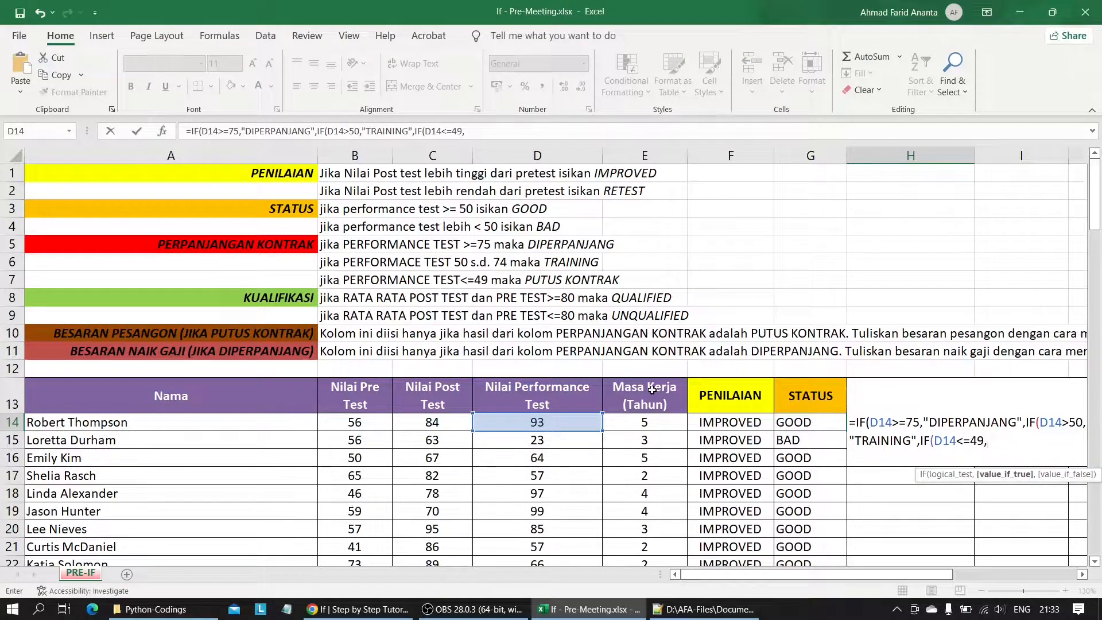
pyautogui.press('capslock')
pyautogui.write('"PUTUS KONTRAK')
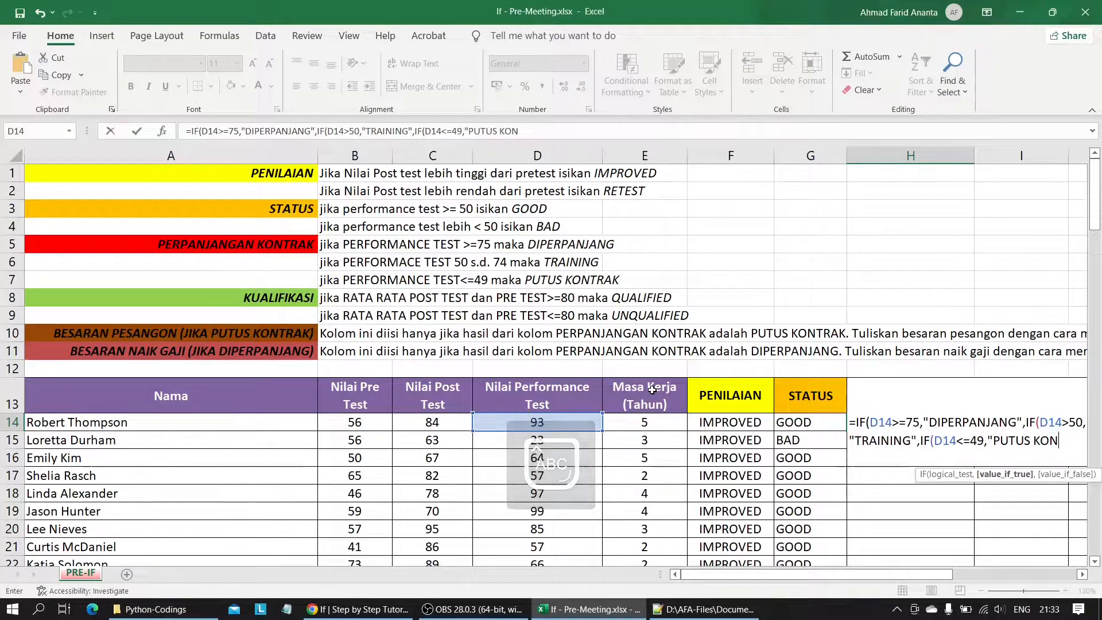
pyautogui.press('capslock')
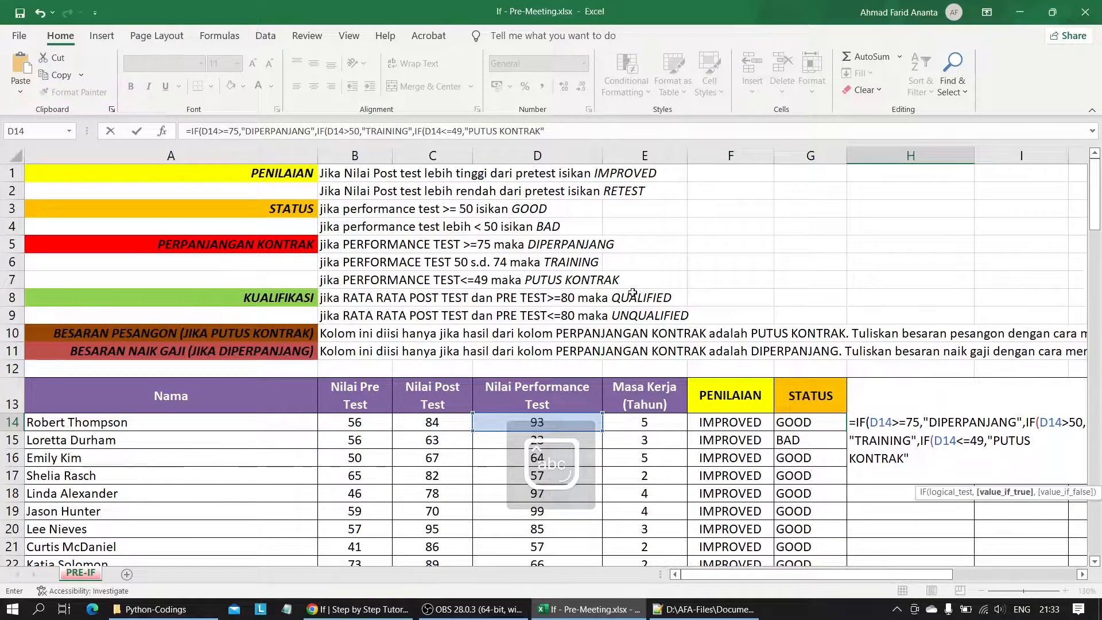
pyautogui.press('Return')
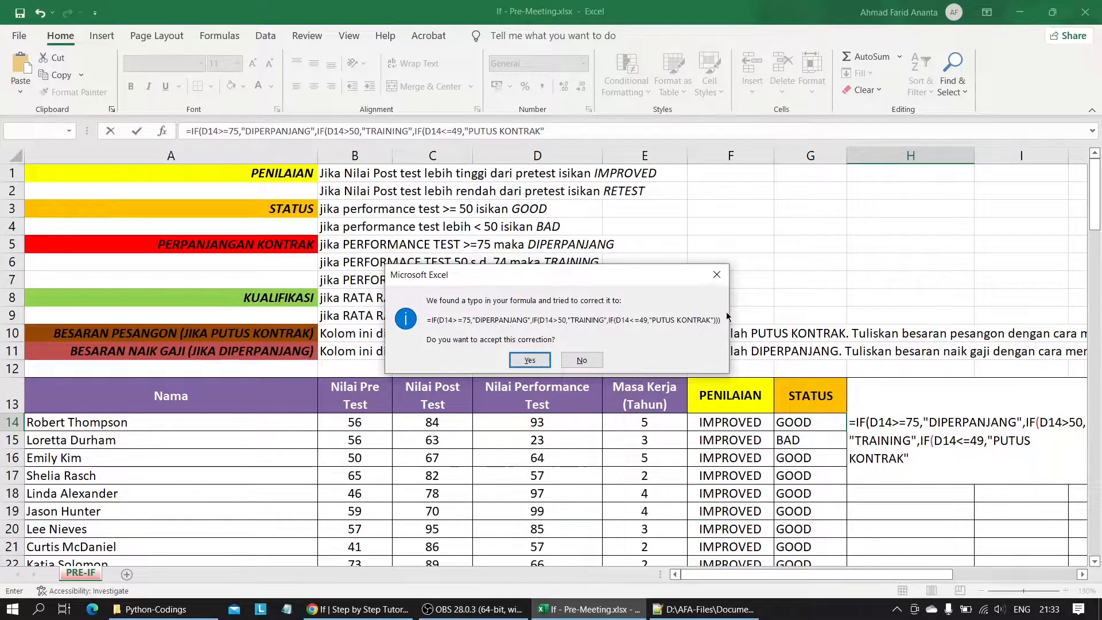
pyautogui.click(524, 360)
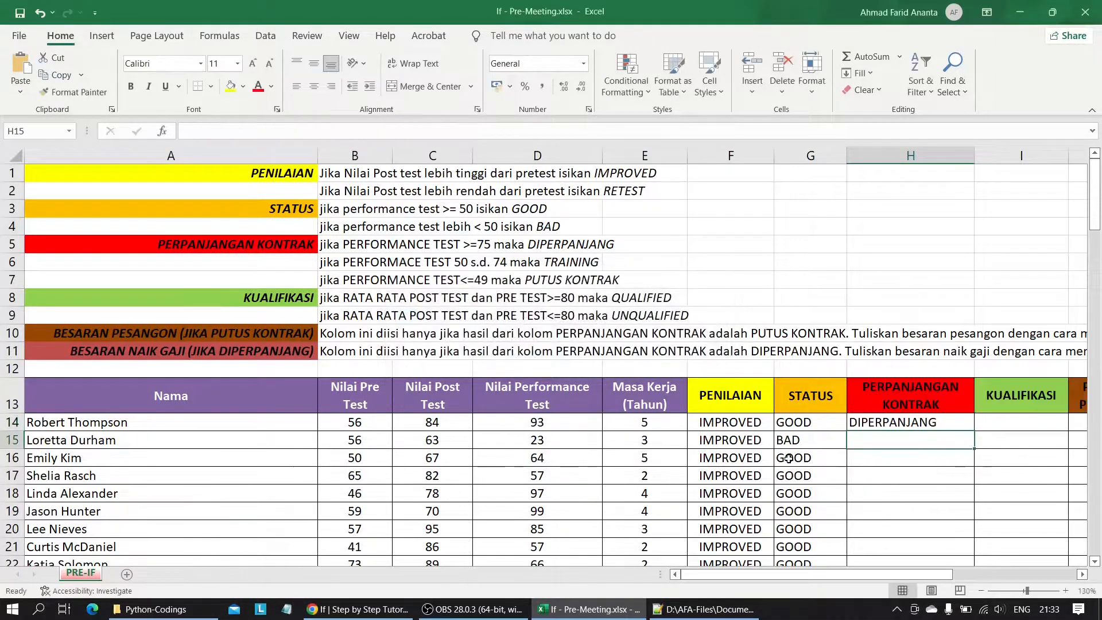
# Fill the H14 formula down the PERPANJANGAN KONTRAK column through row 121 and reselect H14.
pyautogui.scroll(-2, 810, 413)
pyautogui.click(964, 313)
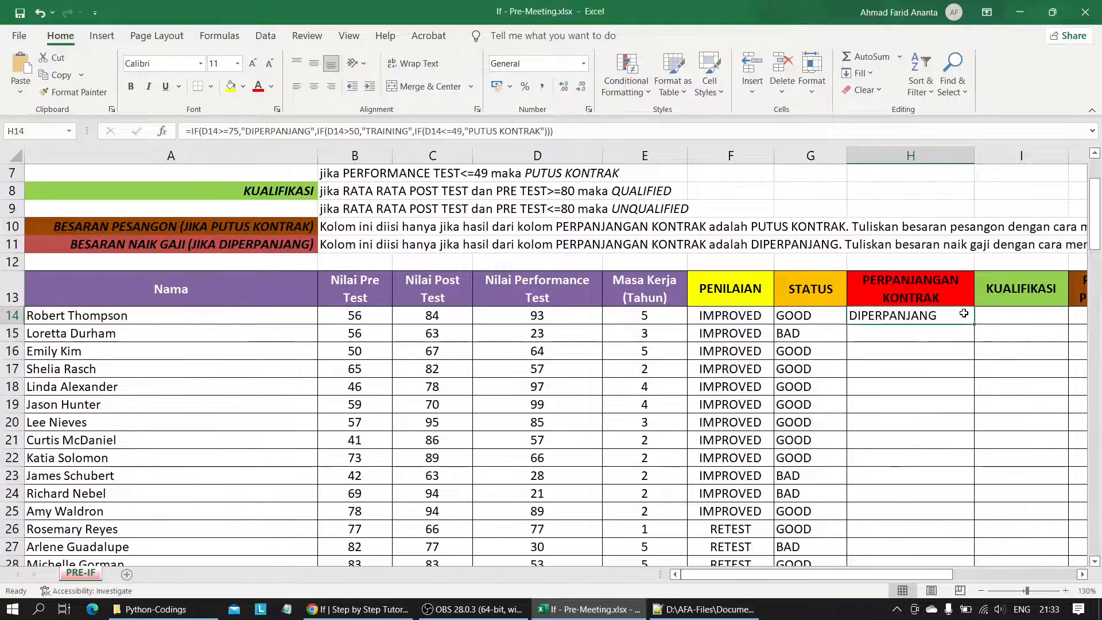
pyautogui.moveTo(964, 314); pyautogui.dragTo(930, 529)
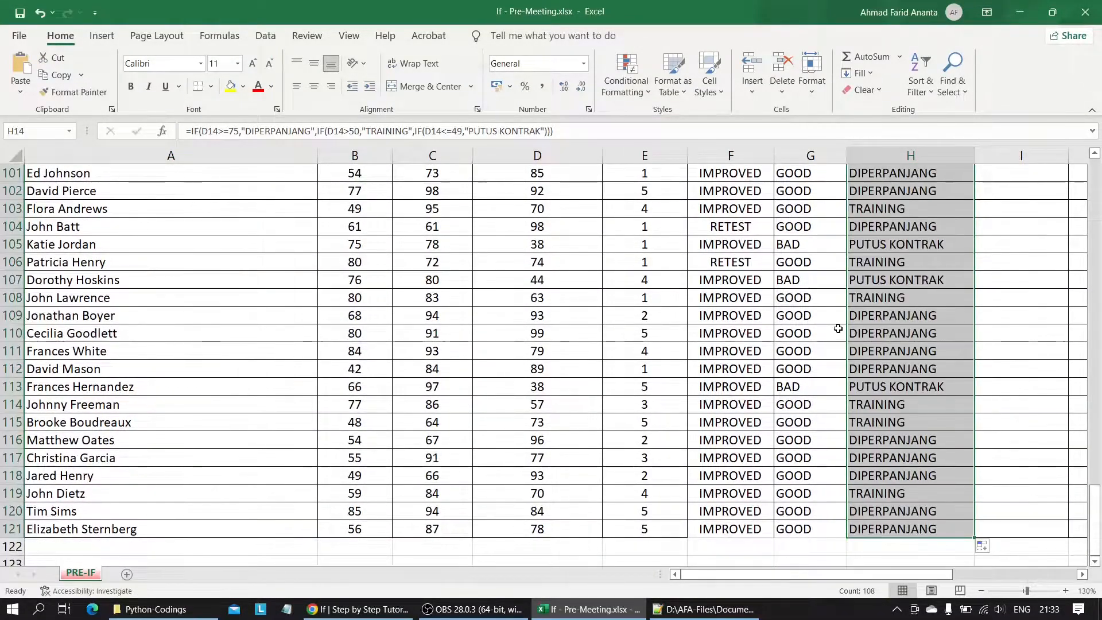
pyautogui.scroll(20, 838, 328)
pyautogui.click(923, 422)
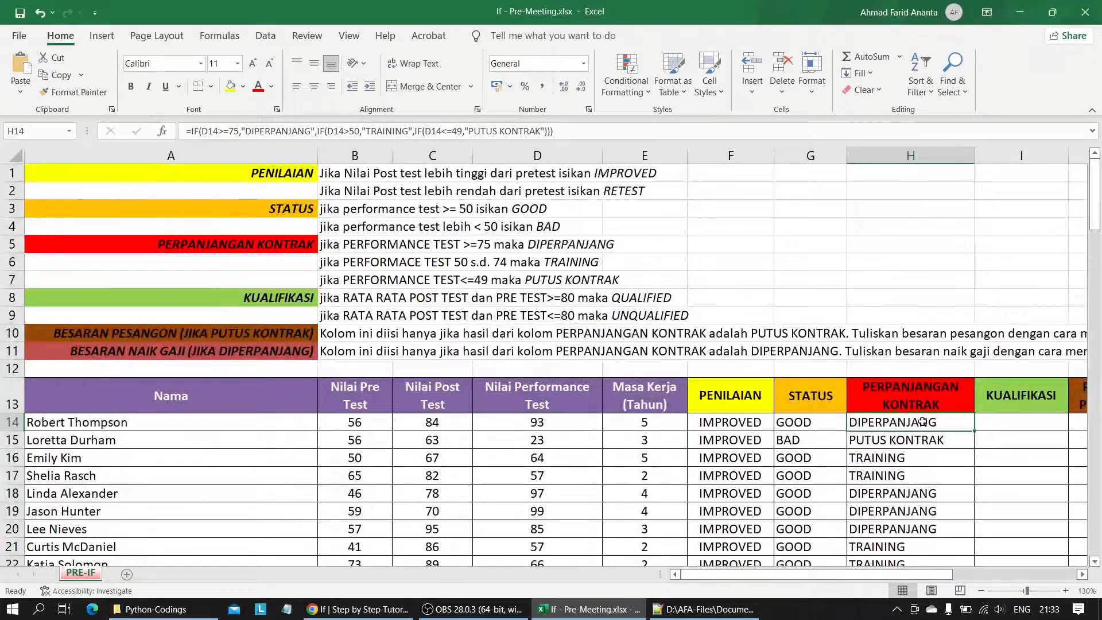
# Insert a new column before KUALIFIKASI and copy the PERPANJANGAN KONTRAK header into its header cell, I13.
pyautogui.hscroll(3, 923, 422)
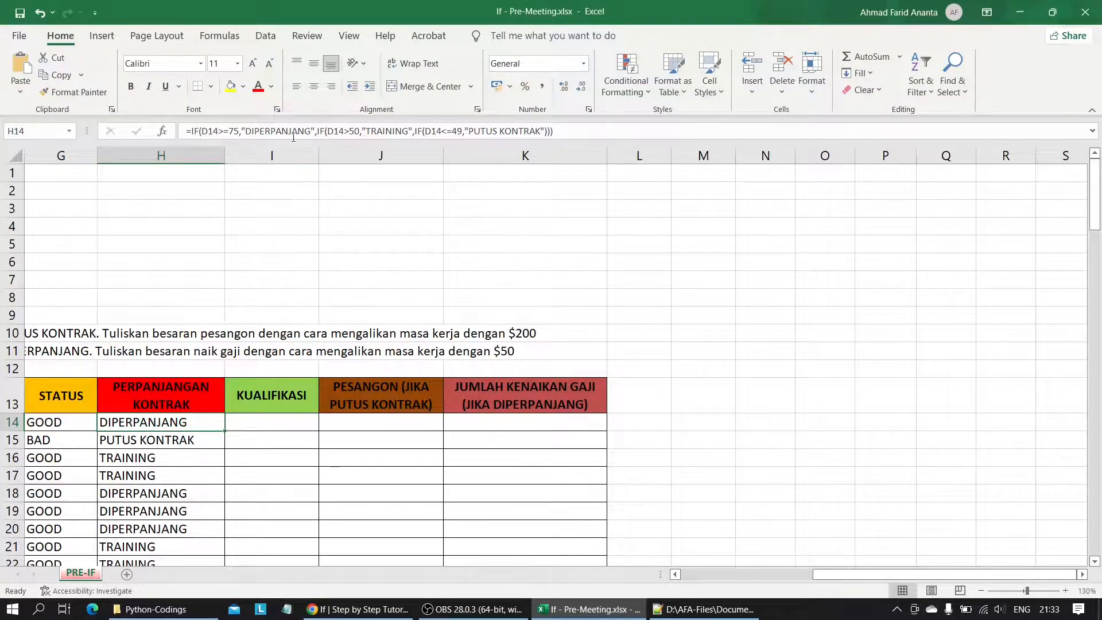
pyautogui.click(283, 154)
pyautogui.rightClick(285, 151)
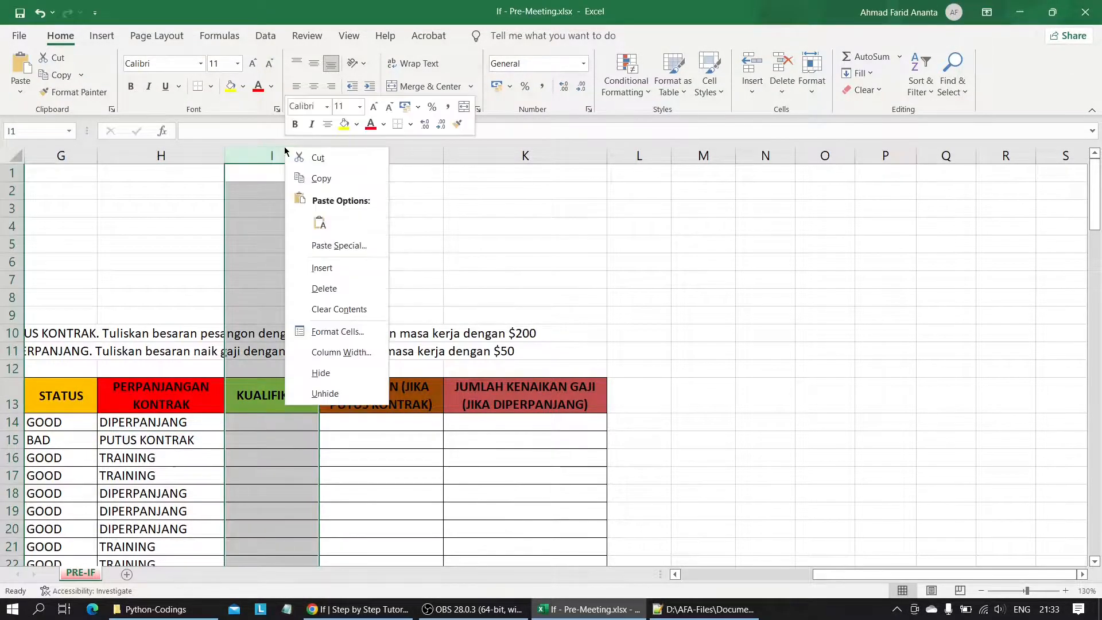
pyautogui.click(330, 277)
pyautogui.click(170, 398)
pyautogui.hotkey('ctrl', 'c')
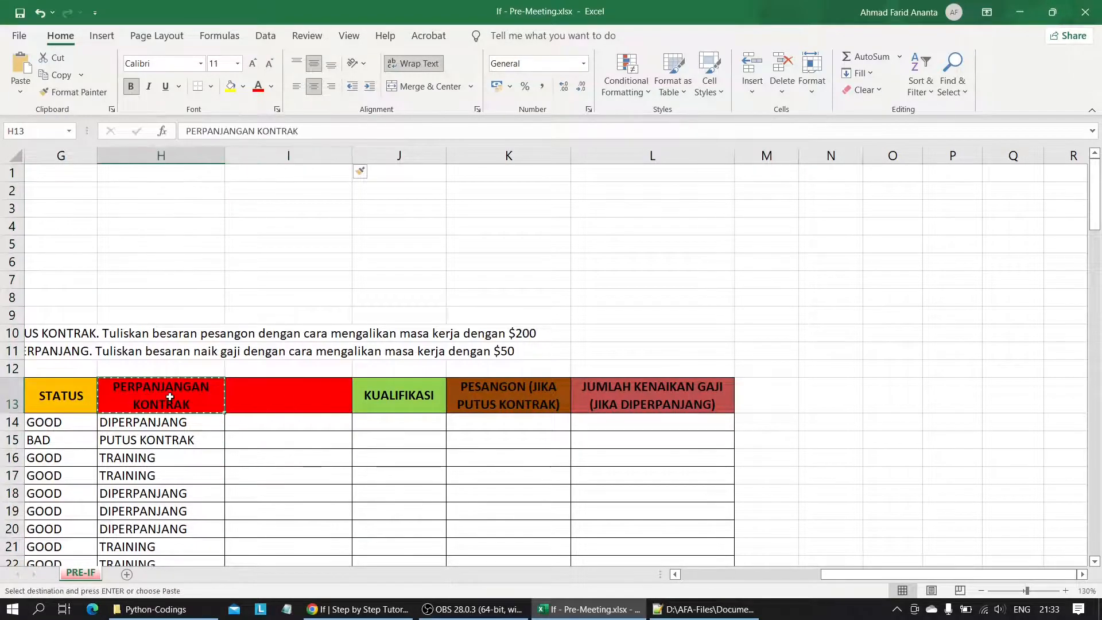
pyautogui.click(289, 395)
pyautogui.hotkey('ctrl', 'v')
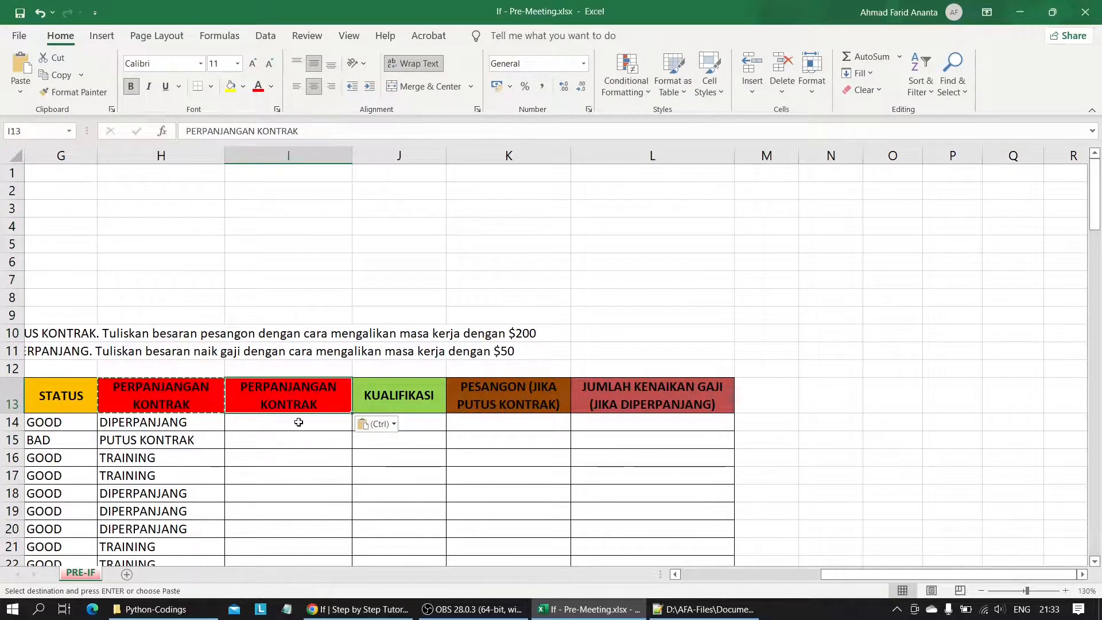
# Start an IFS formula in I14 with the first test D14>75 returning "DIPERPANJANG".
pyautogui.click(298, 422)
pyautogui.hscroll(-3, 298, 422)
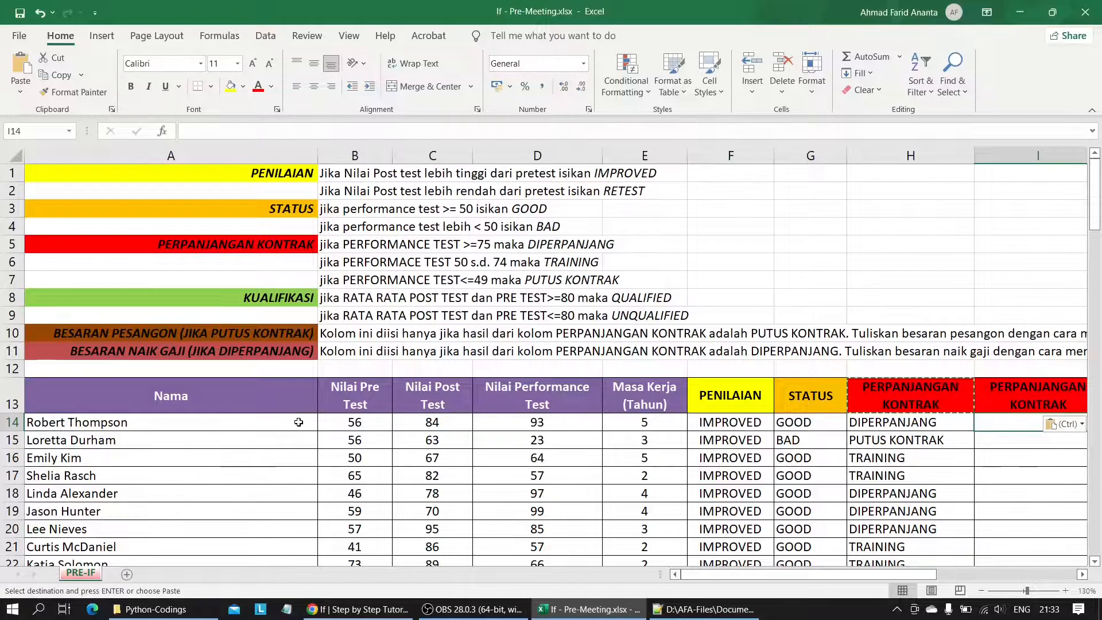
pyautogui.write('=')
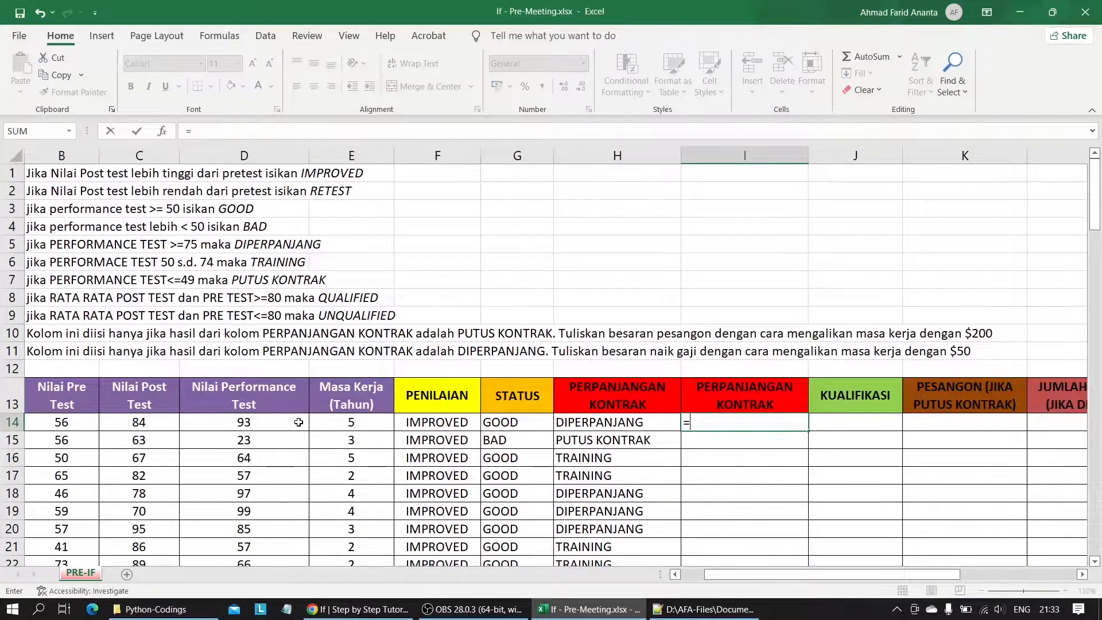
pyautogui.write('ifs')
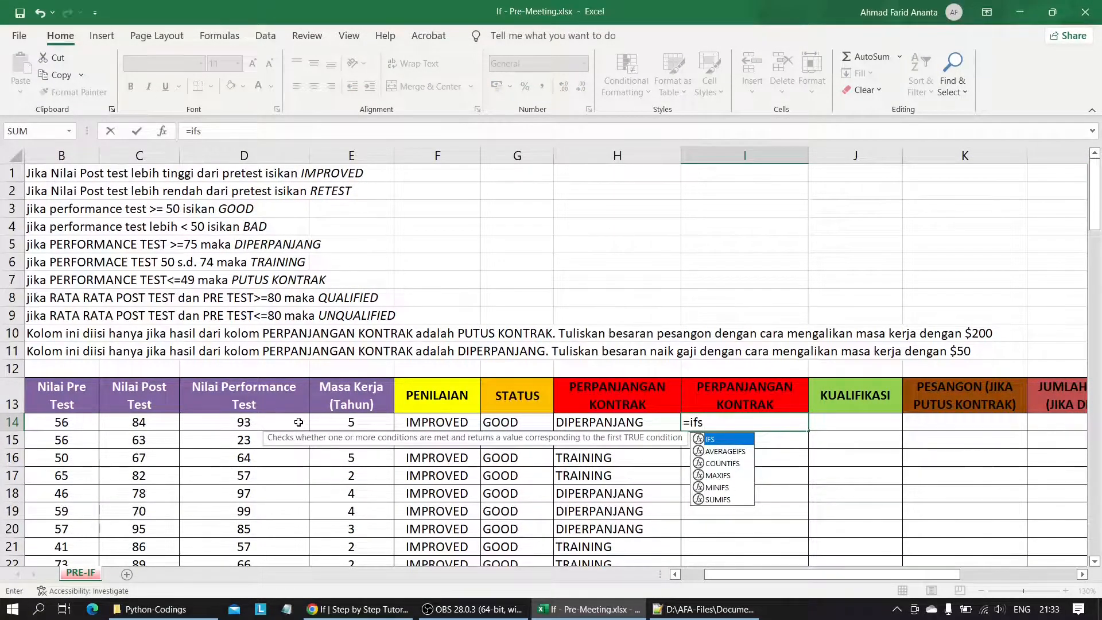
pyautogui.press('Tab')
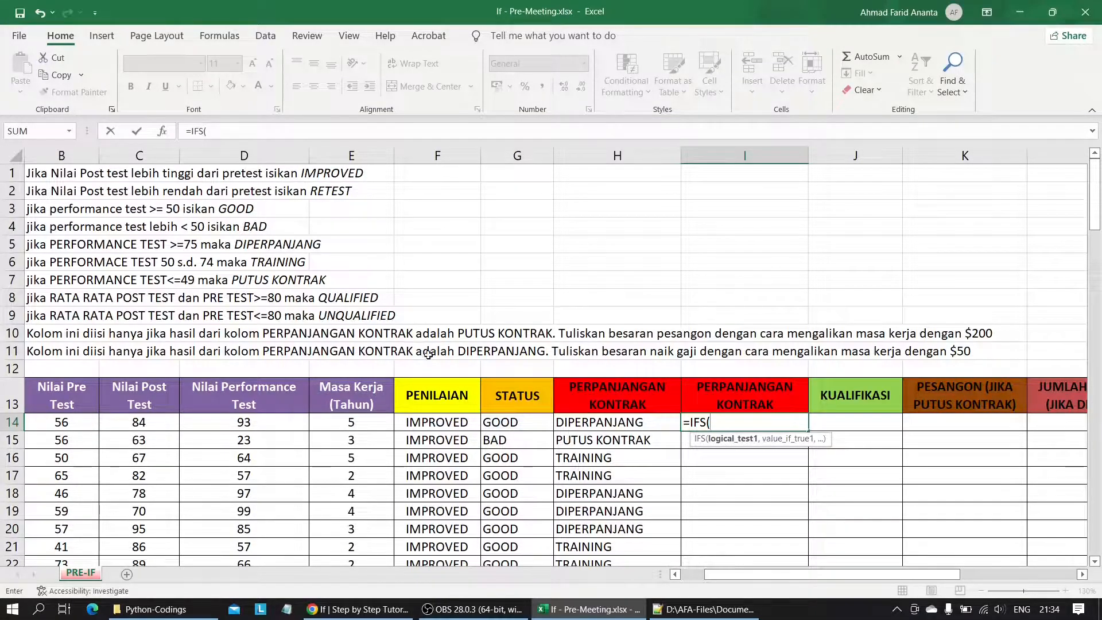
pyautogui.hscroll(-3, 273, 279)
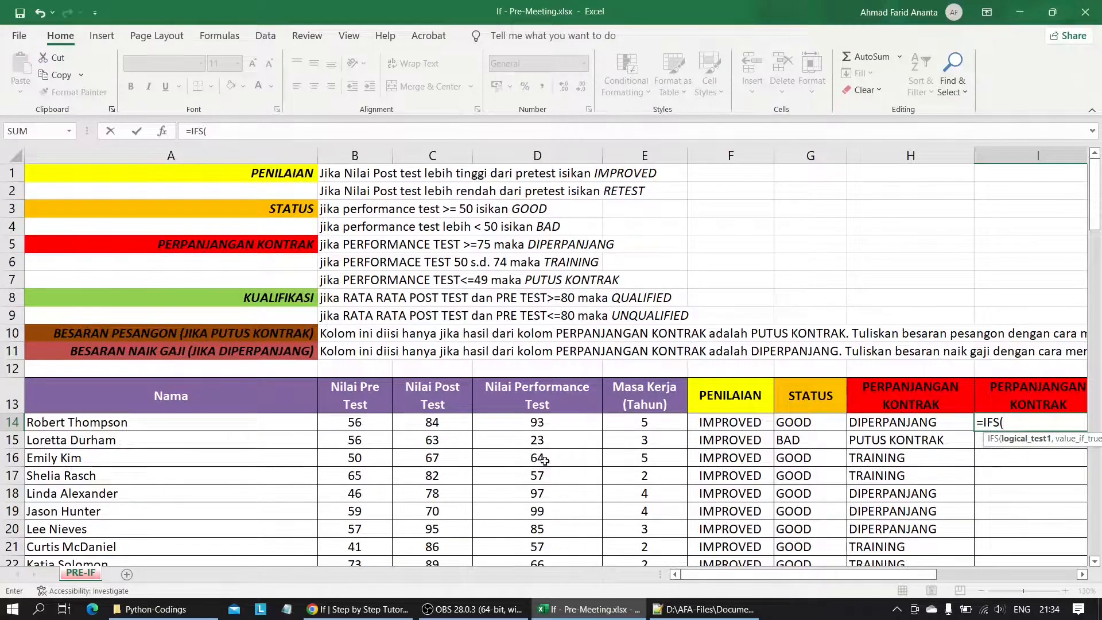
pyautogui.click(543, 422)
pyautogui.write('>')
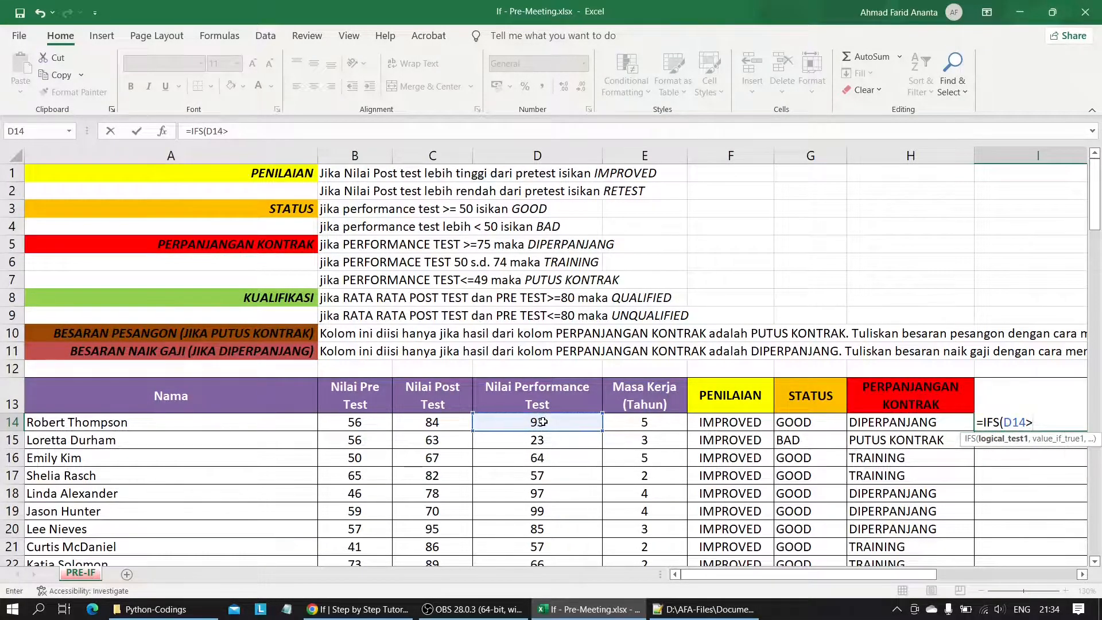
pyautogui.write('75,')
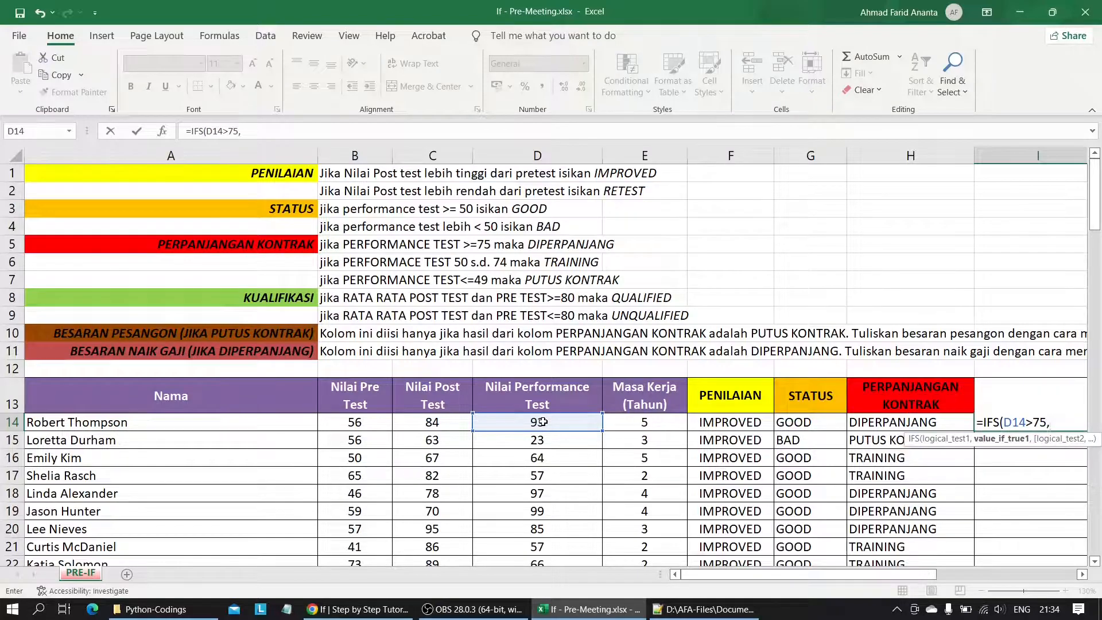
pyautogui.write('"')
pyautogui.press('capslock')
pyautogui.write('DIPERPA')
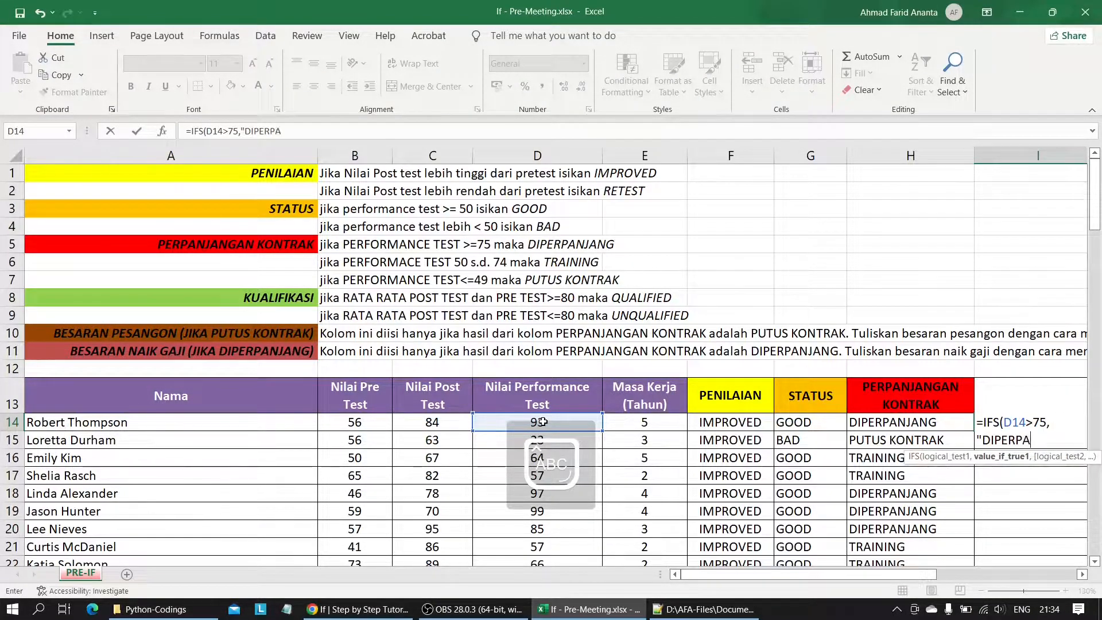
pyautogui.write('NJANG"')
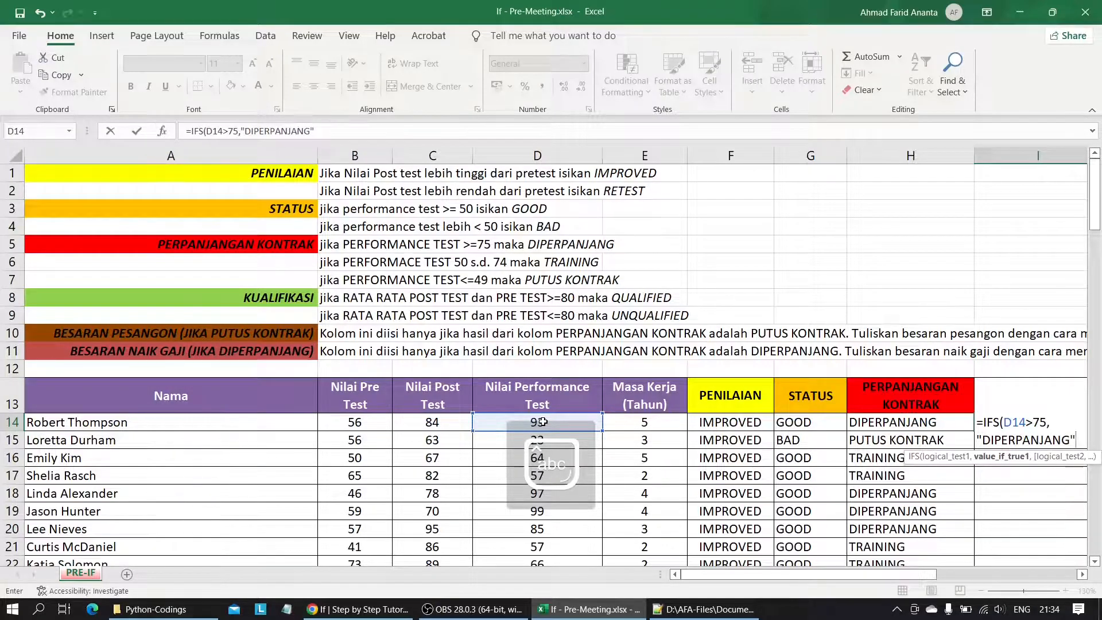
pyautogui.write(',')
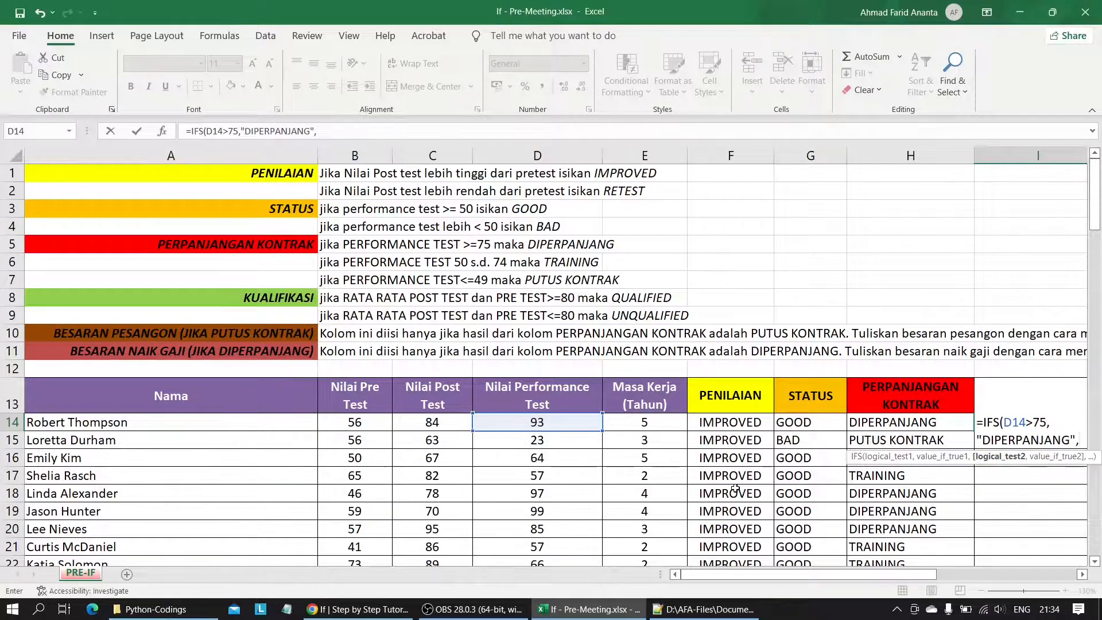
# Add a second test to the I14 IFS formula, returning "TRAINING" when D14>50.
pyautogui.click(530, 422)
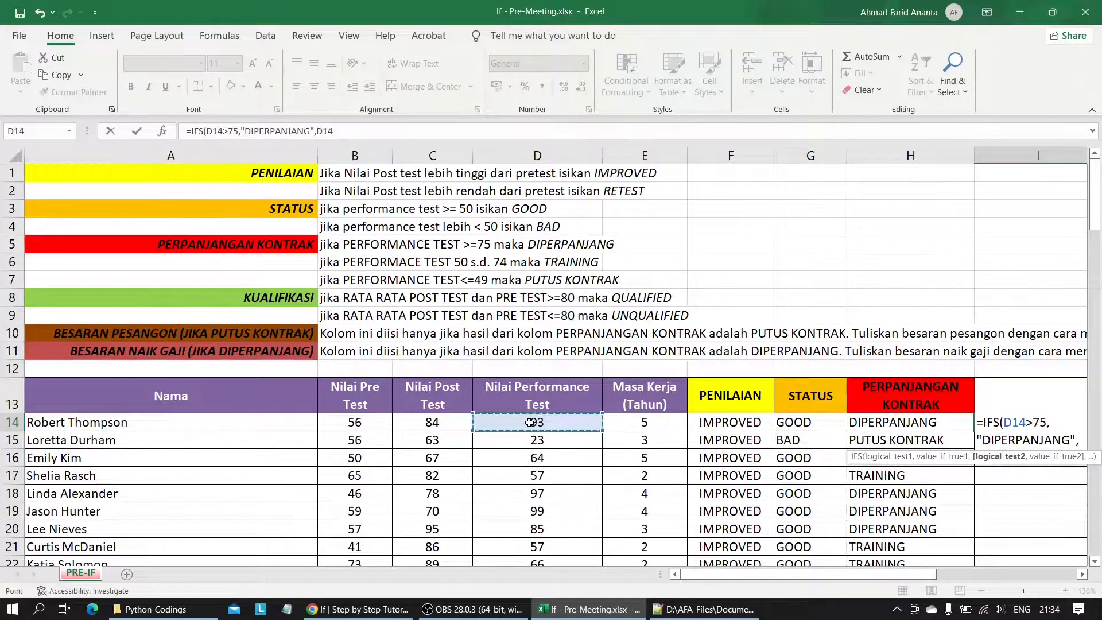
pyautogui.write('>50,"')
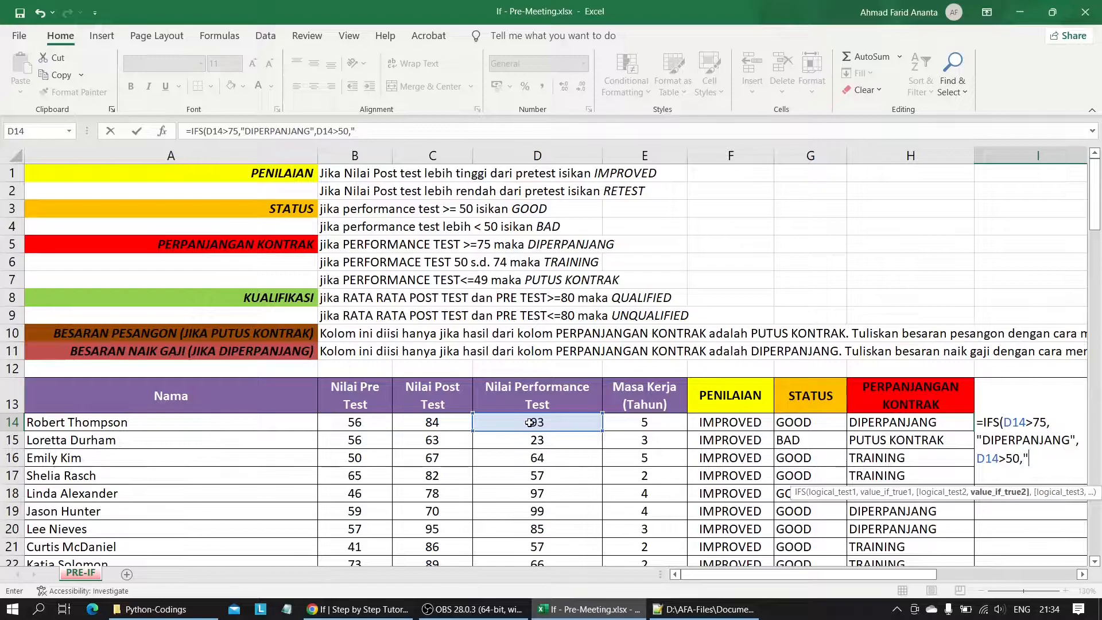
pyautogui.press('capslock')
pyautogui.write('TRAINING",')
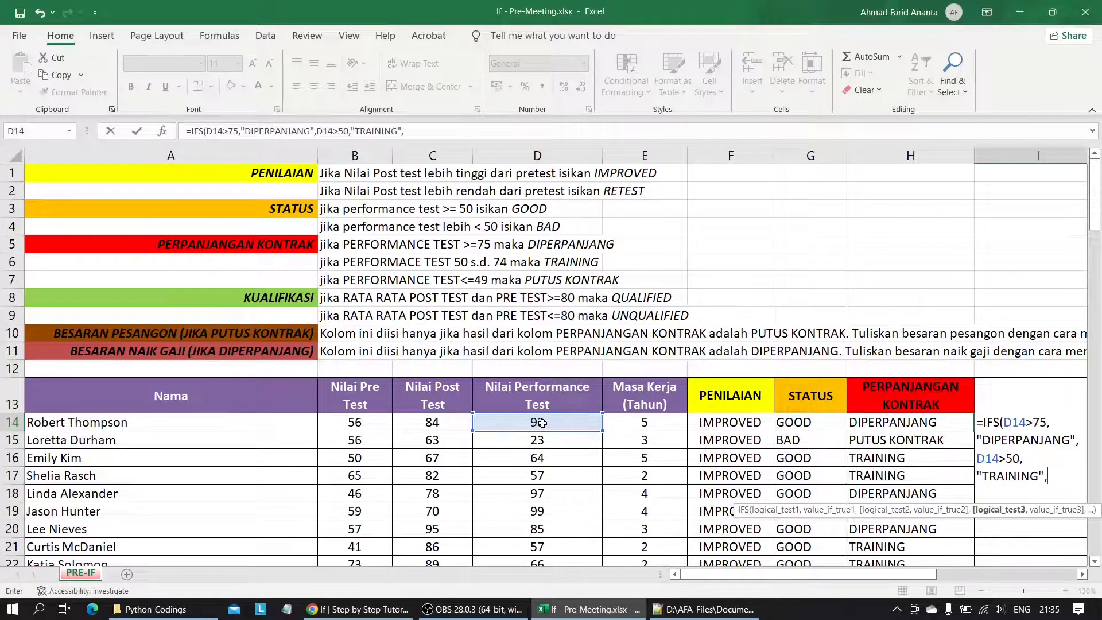
# Add a third test returning "PUTUS KONTRAK" when D14<=49, and enter the IFS formula in I14.
pyautogui.click(542, 423)
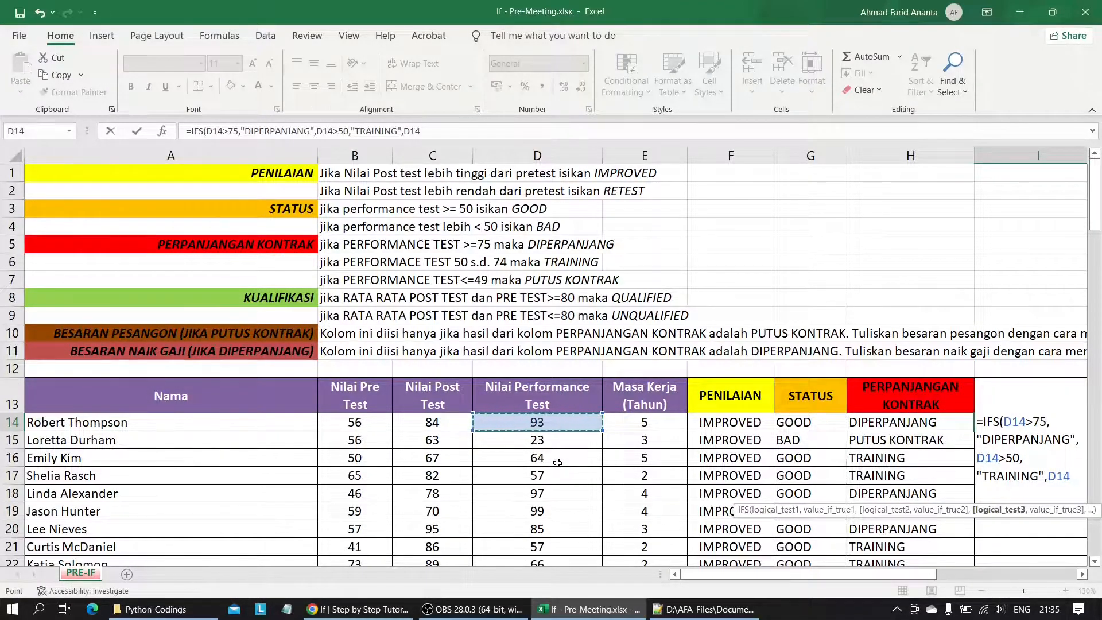
pyautogui.write('<')
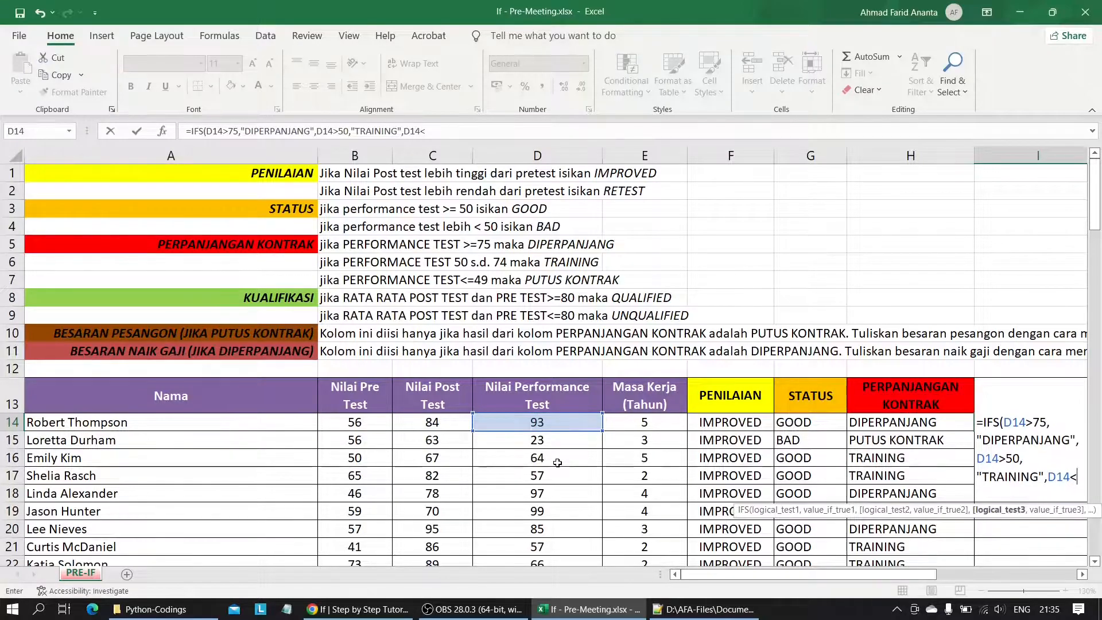
pyautogui.write('=49')
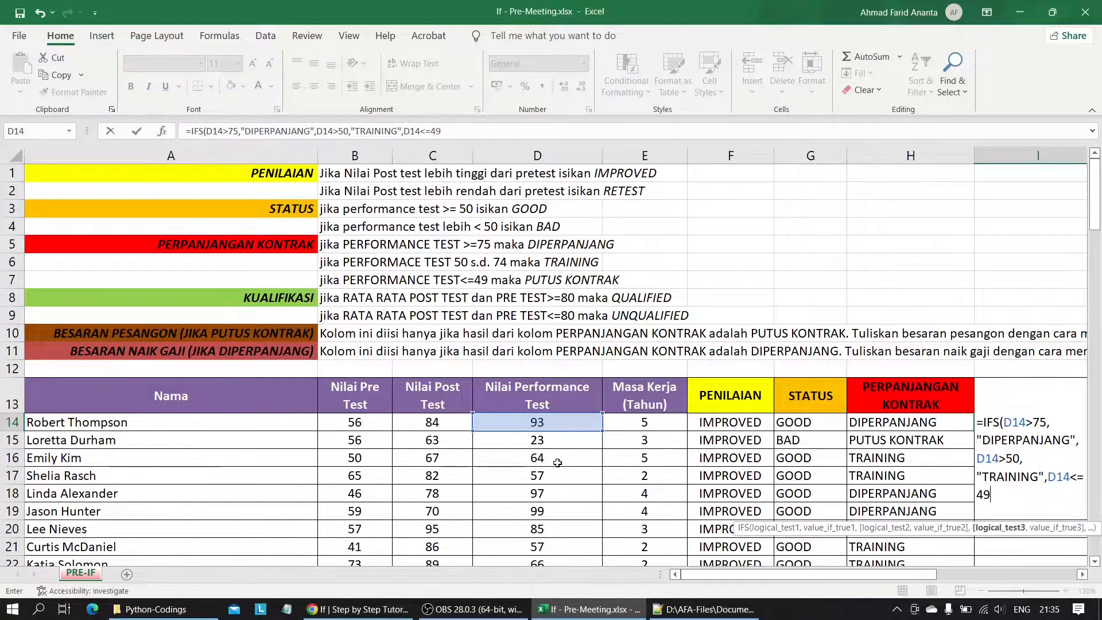
pyautogui.write(',')
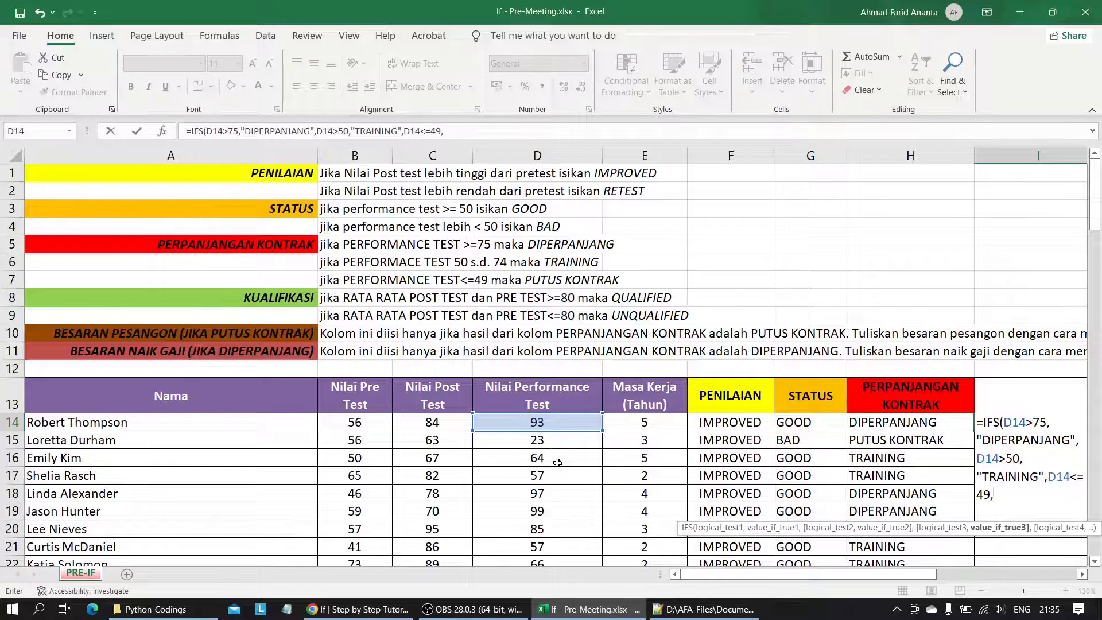
pyautogui.write('"')
pyautogui.press('capslock')
pyautogui.write('PUTUS KONTRAK')
pyautogui.press('capslock')
pyautogui.write('"')
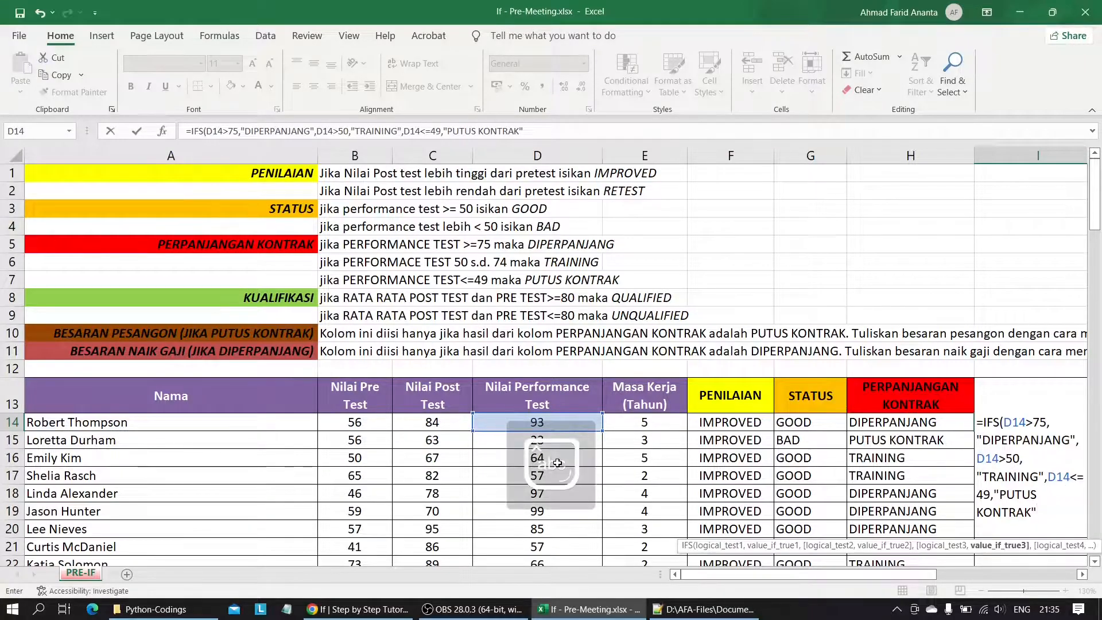
pyautogui.press('Return')
# Fill the I14 IFS formula down its column through row 121, and compare it with the nested IF in H14.
pyautogui.click(730, 424)
pyautogui.moveTo(809, 431); pyautogui.dragTo(758, 530)
pyautogui.click(741, 475)
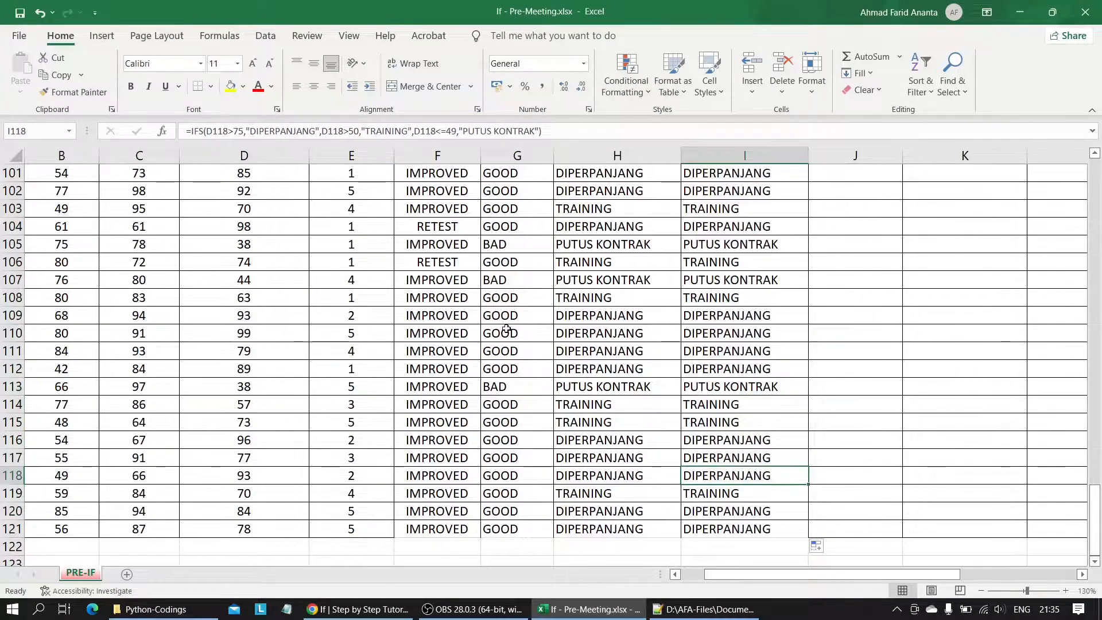
pyautogui.scroll(20, 507, 329)
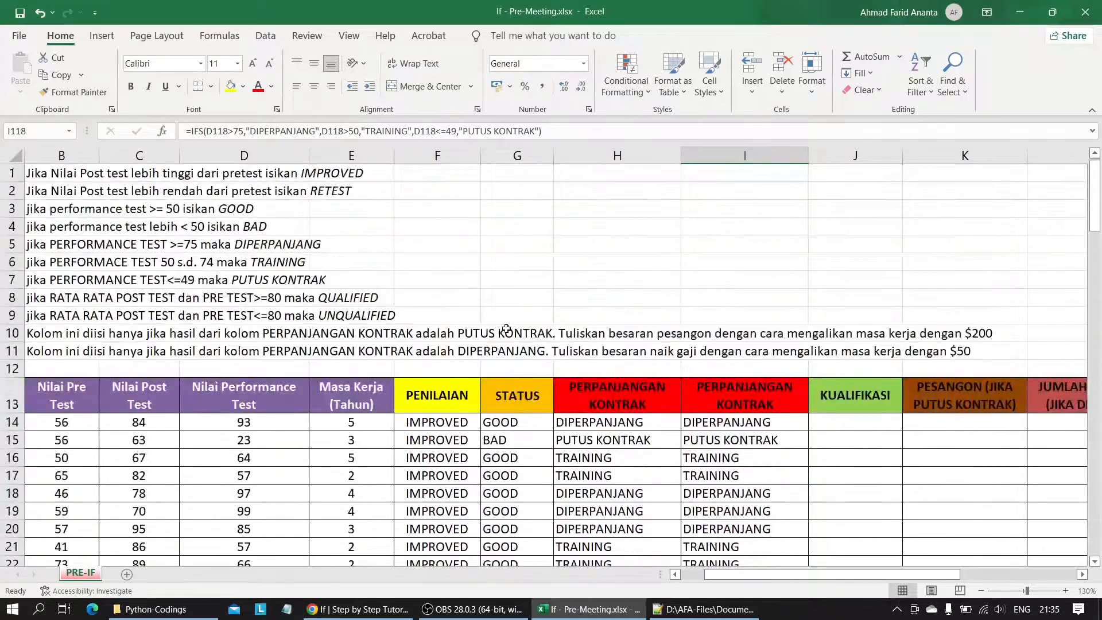
pyautogui.click(602, 423)
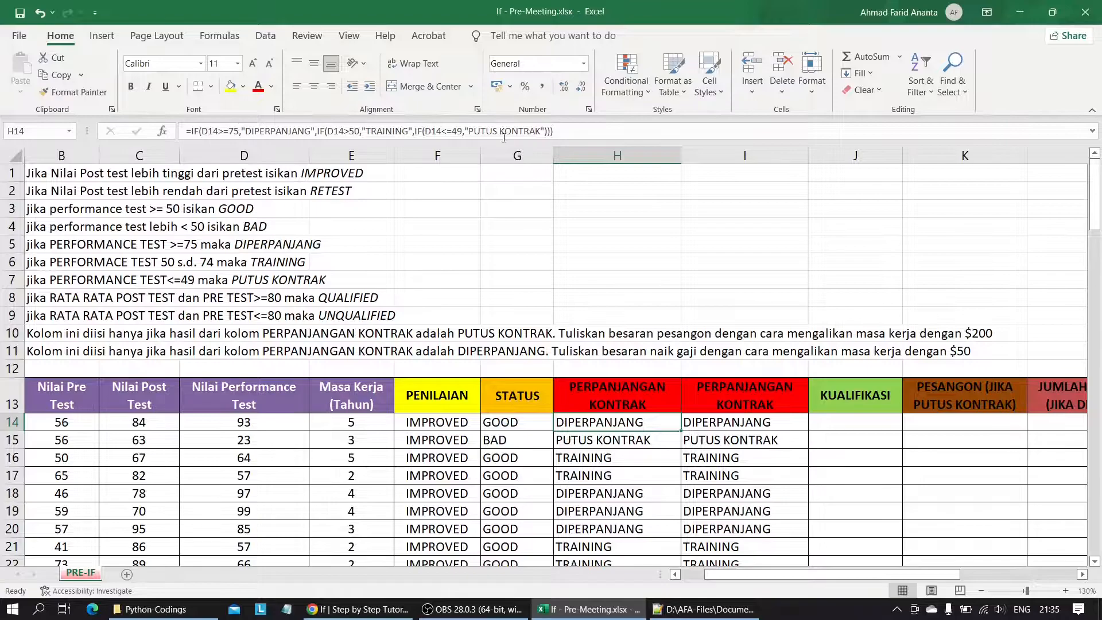
pyautogui.press('Right')
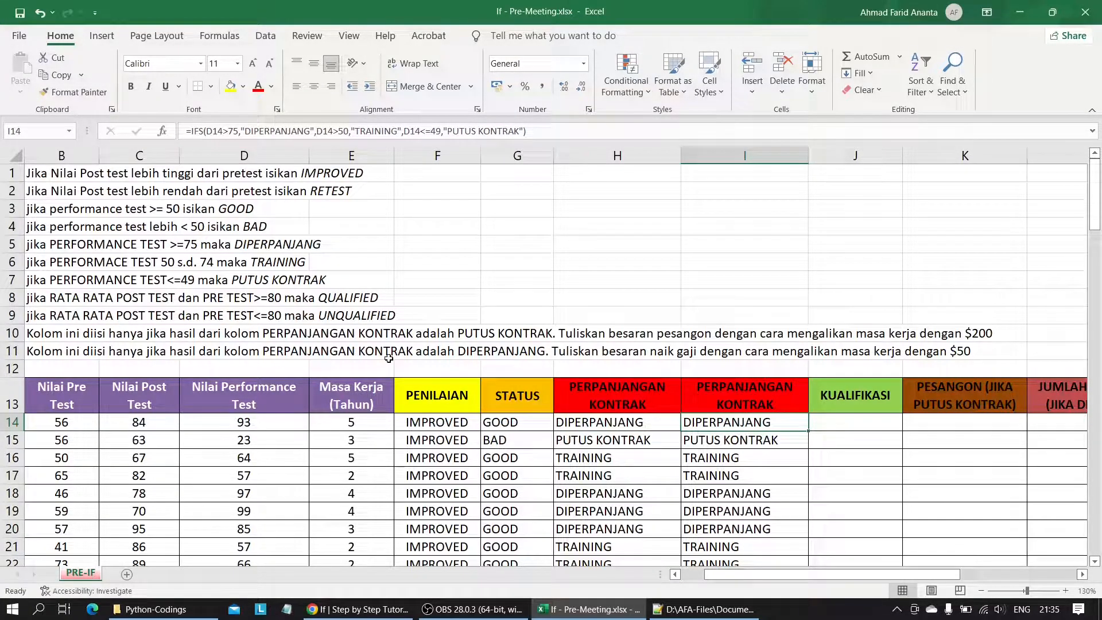
# Insert a new column before the Nilai Performance Test column.
pyautogui.hscroll(-2, 389, 359)
pyautogui.hscroll(6, 517, 283)
pyautogui.hscroll(-6, 316, 327)
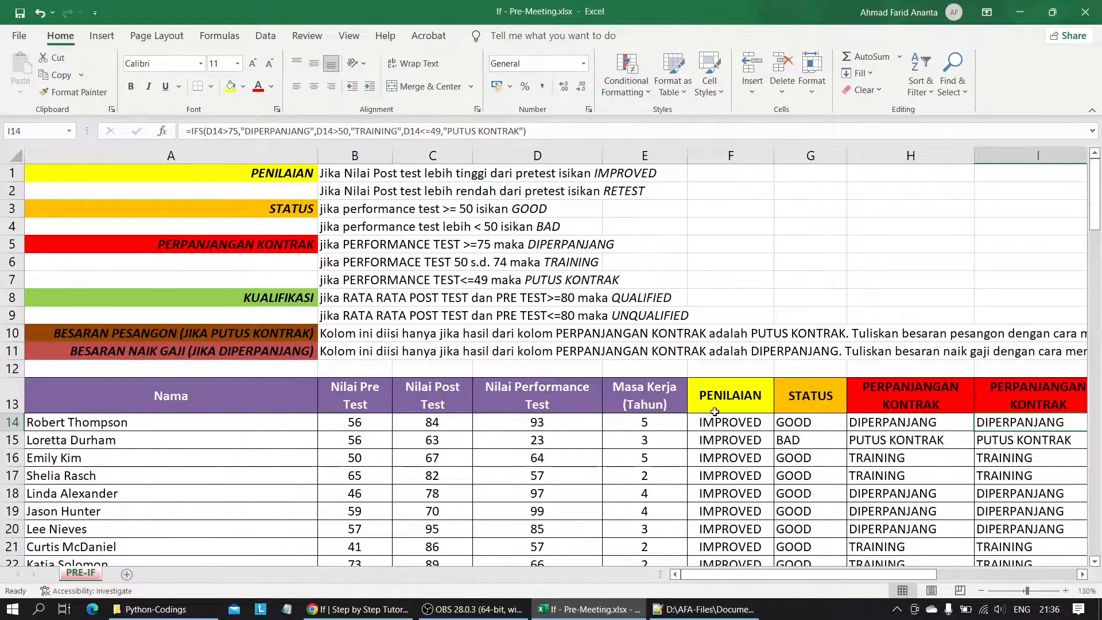
pyautogui.click(730, 399)
pyautogui.click(643, 399)
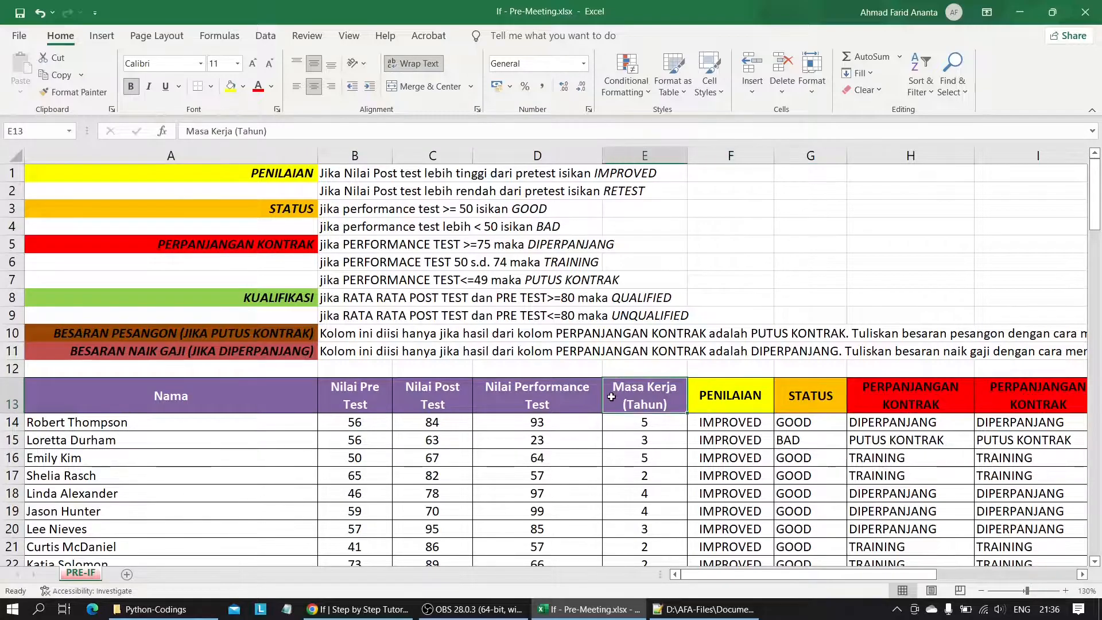
pyautogui.click(553, 400)
pyautogui.click(526, 156)
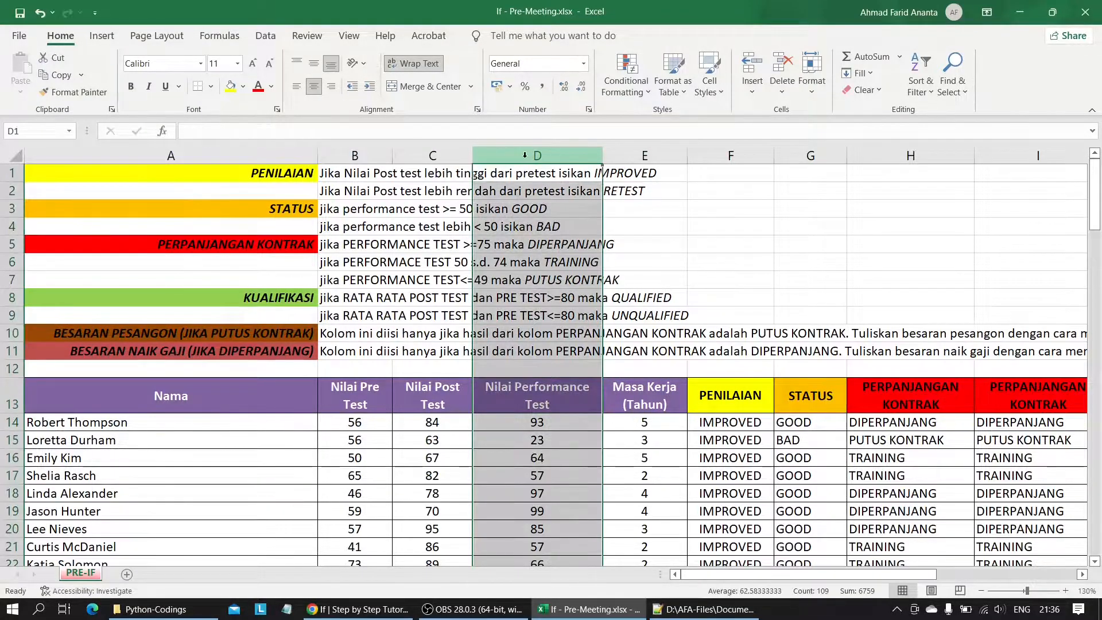
pyautogui.rightClick(526, 158)
pyautogui.click(561, 280)
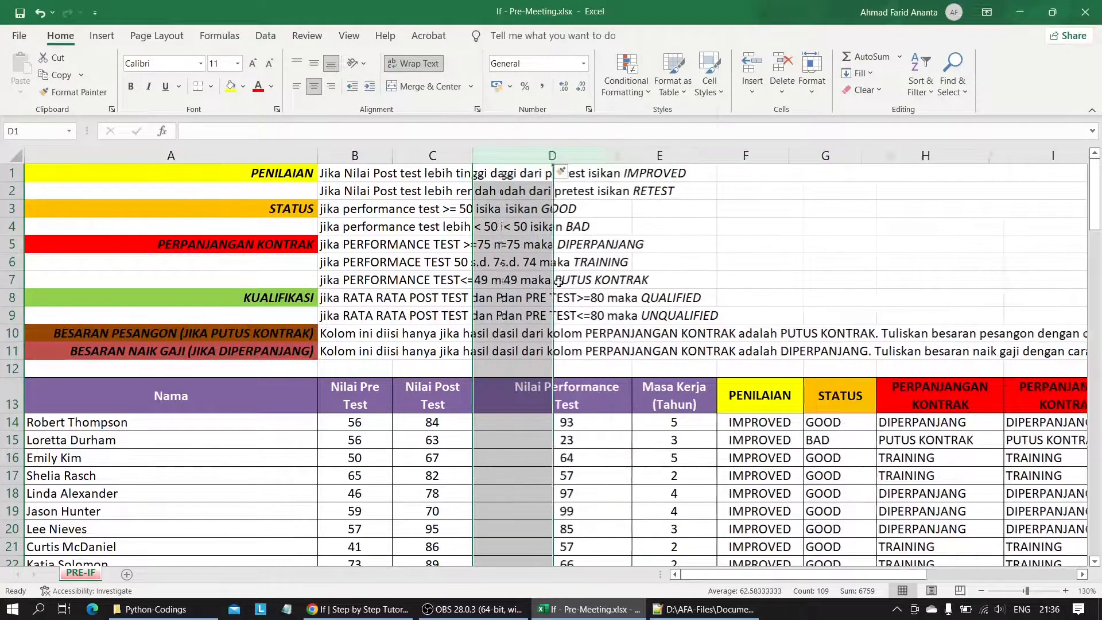
# Enter "Rata2 Nilai Pre/Post Test" as the header of the new column in D13.
pyautogui.click(518, 423)
pyautogui.doubleClick(500, 398)
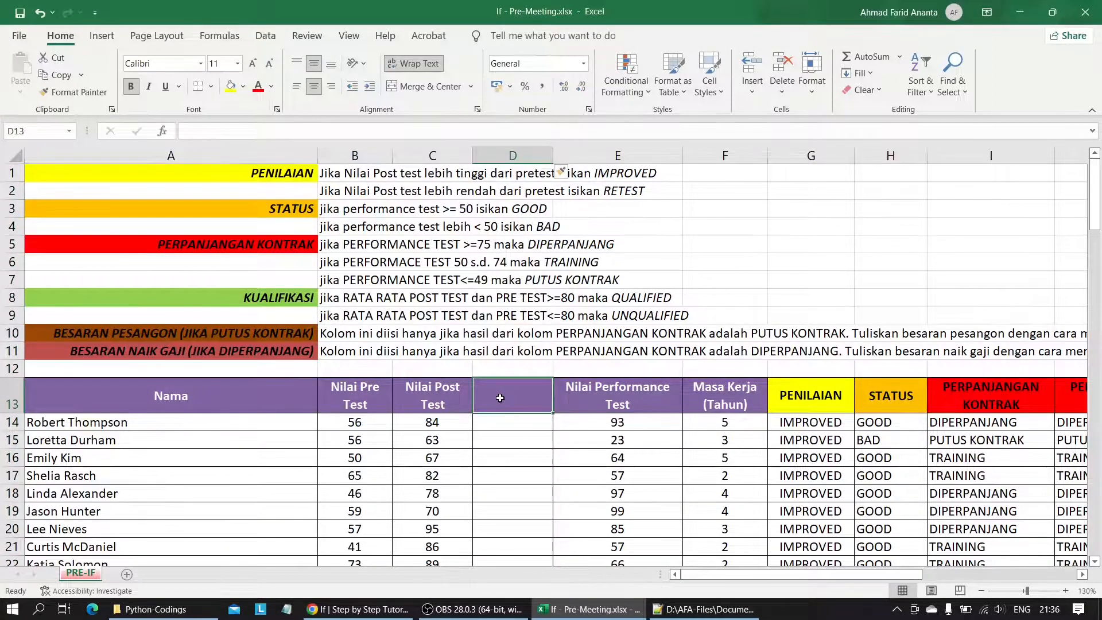
pyautogui.write('R')
pyautogui.press('capslock')
pyautogui.write('ata2')
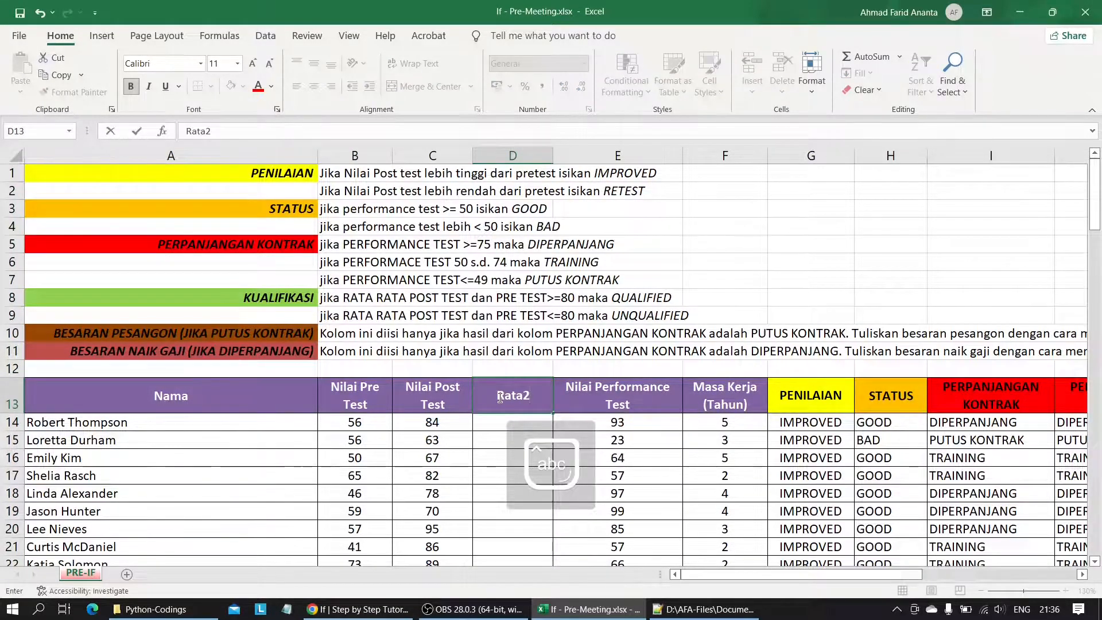
pyautogui.write(' Nilai')
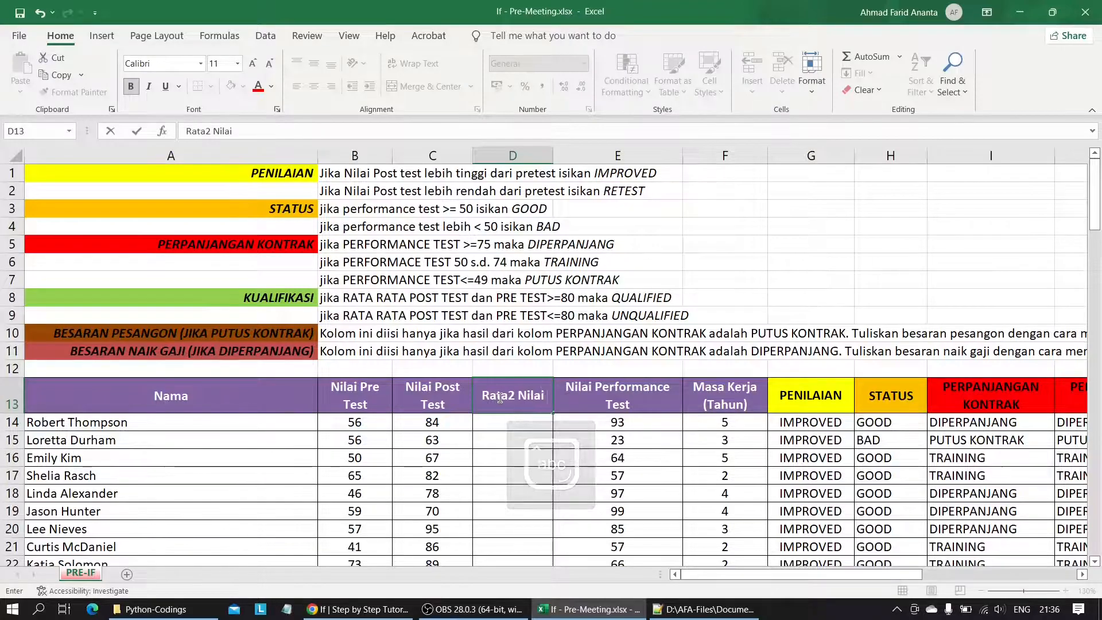
pyautogui.write(' Pre/Po')
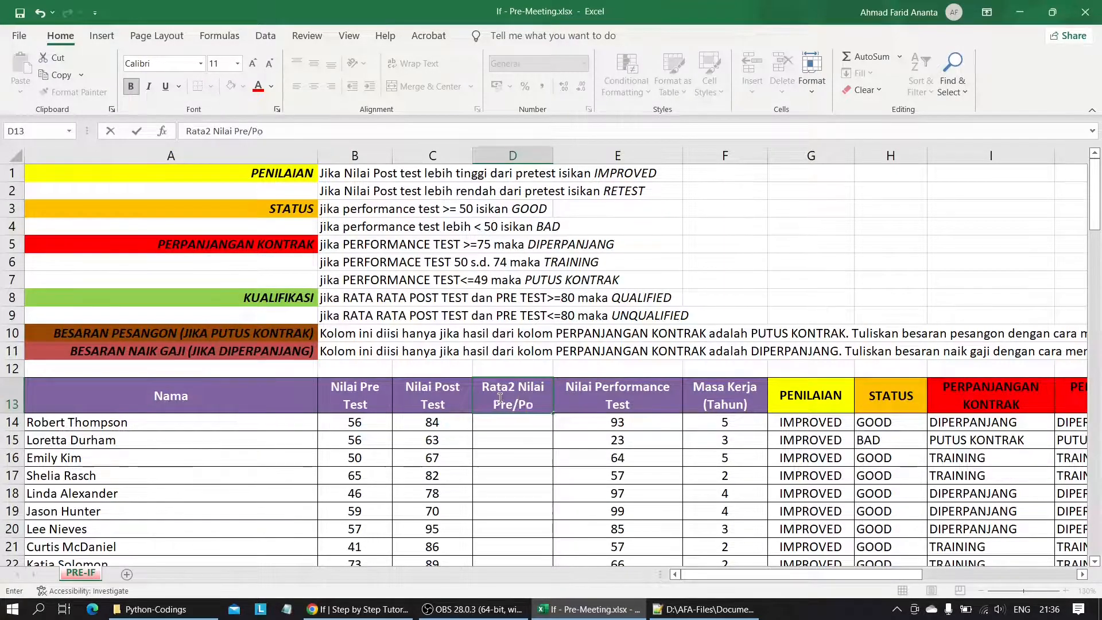
pyautogui.write('st Test')
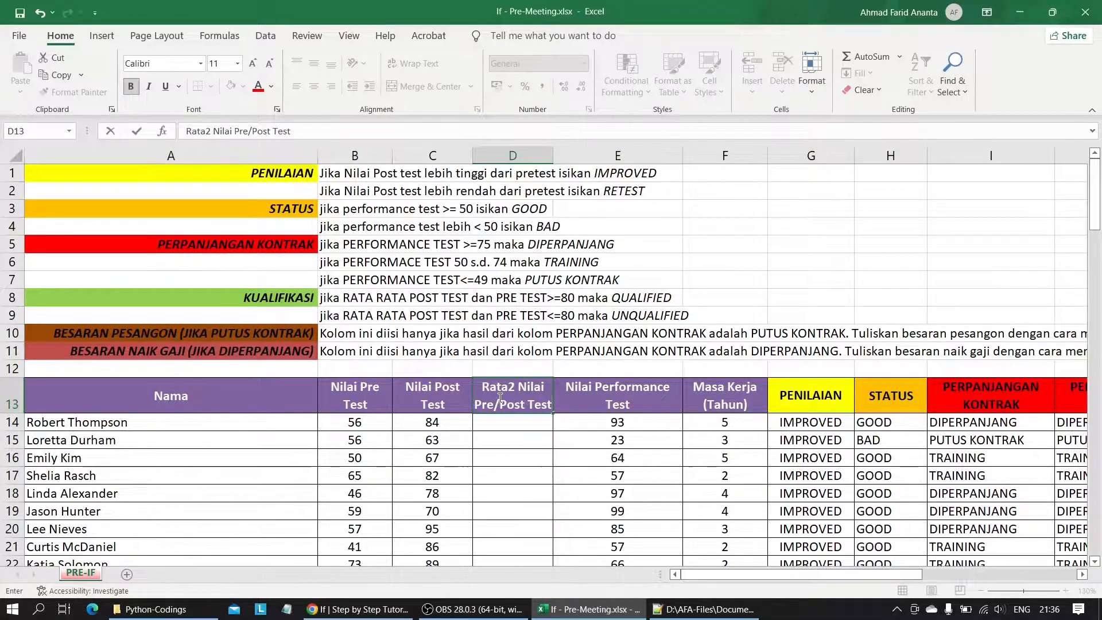
# Widen column D slightly to fit its header, and AutoFit the row height of header cells A13 to M13.
pyautogui.moveTo(553, 155); pyautogui.dragTo(569, 152)
pyautogui.moveTo(232, 405); pyautogui.dragTo(775, 413)
pyautogui.hotkey('alt', 'h')
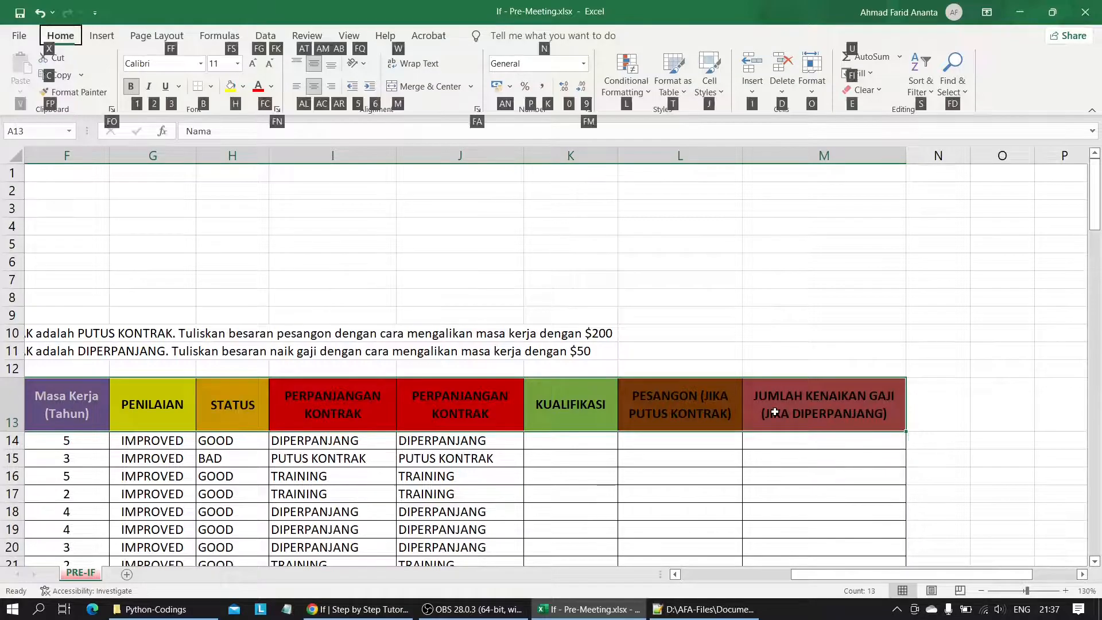
pyautogui.press('o')
pyautogui.click(849, 163)
# Enter =AVERAGE(B14:C14) in D14 to average the first employee's pre and post test scores.
pyautogui.hscroll(-3, 681, 175)
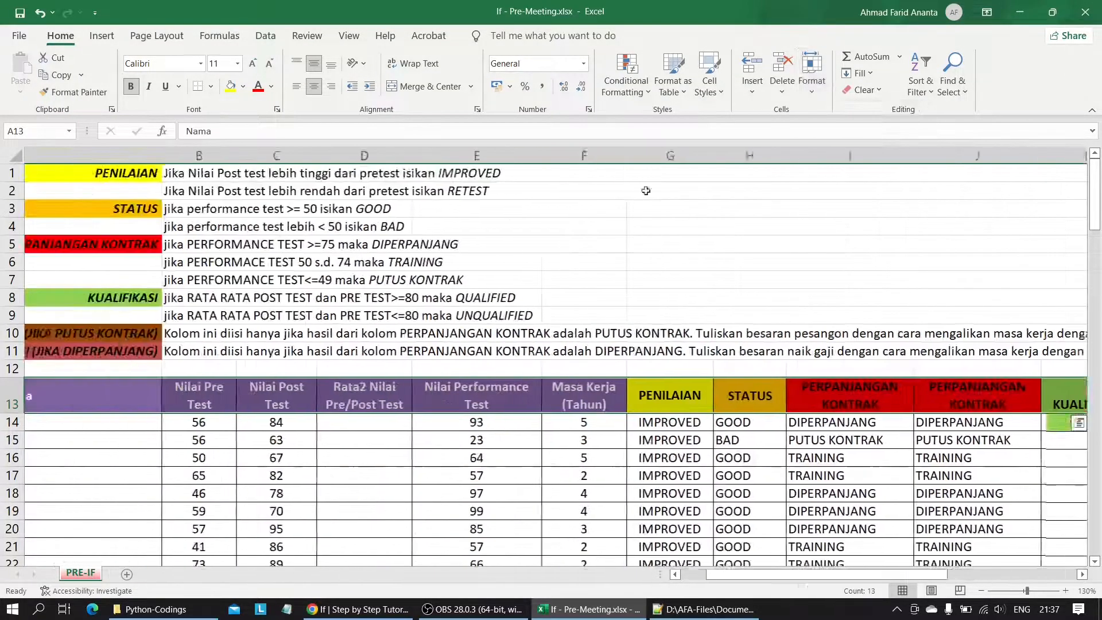
pyautogui.click(418, 420)
pyautogui.scroll(-2, 482, 373)
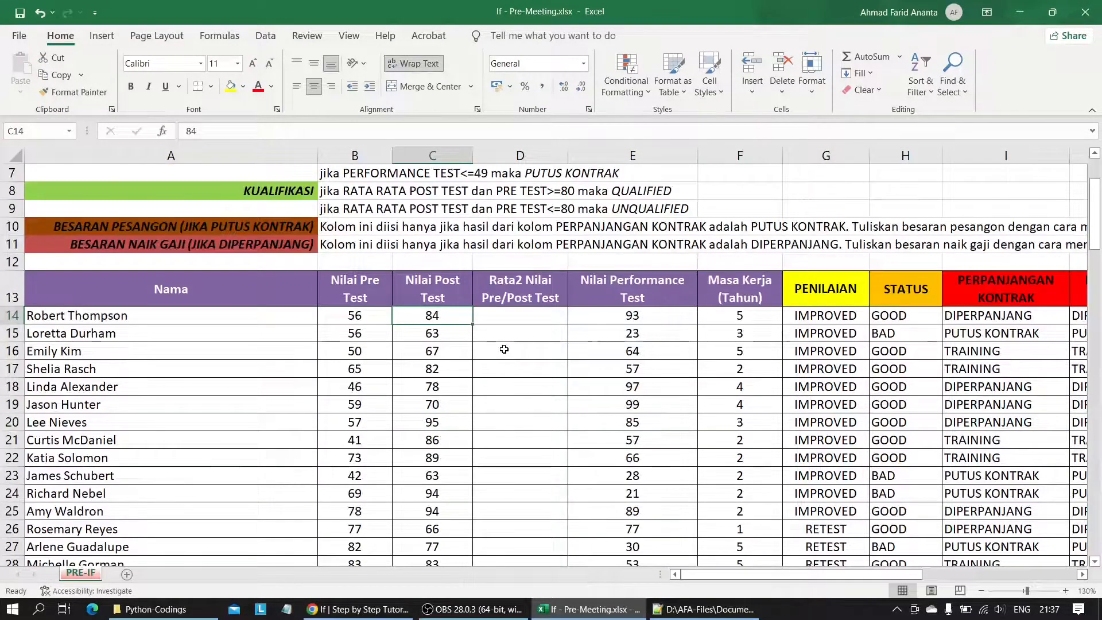
pyautogui.click(506, 316)
pyautogui.write('=aver')
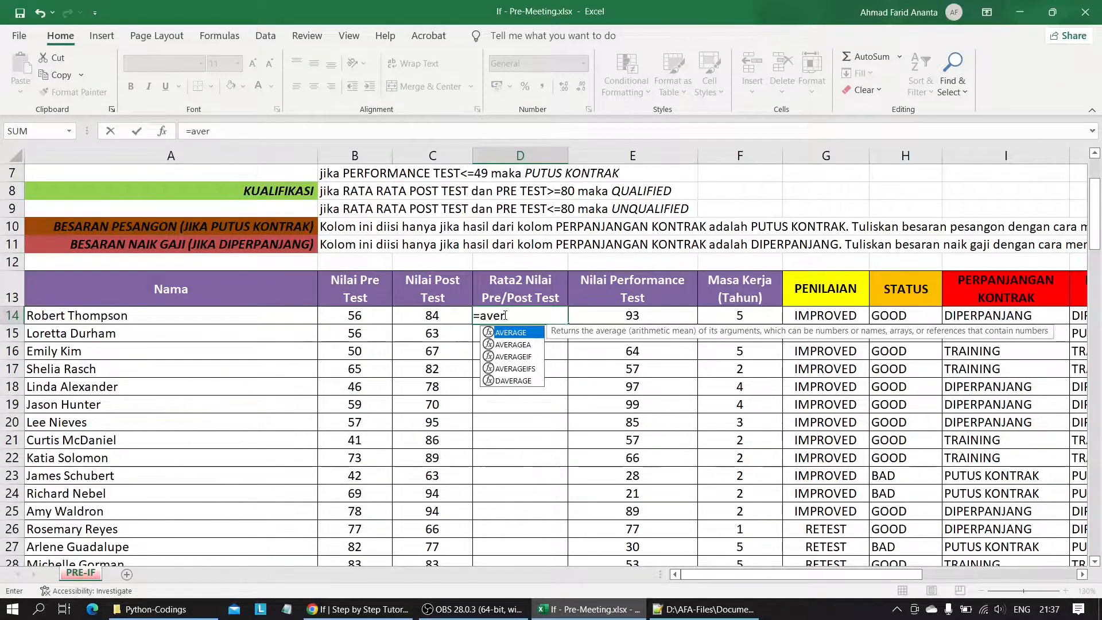
pyautogui.press('Tab')
pyautogui.moveTo(355, 316); pyautogui.dragTo(432, 316)
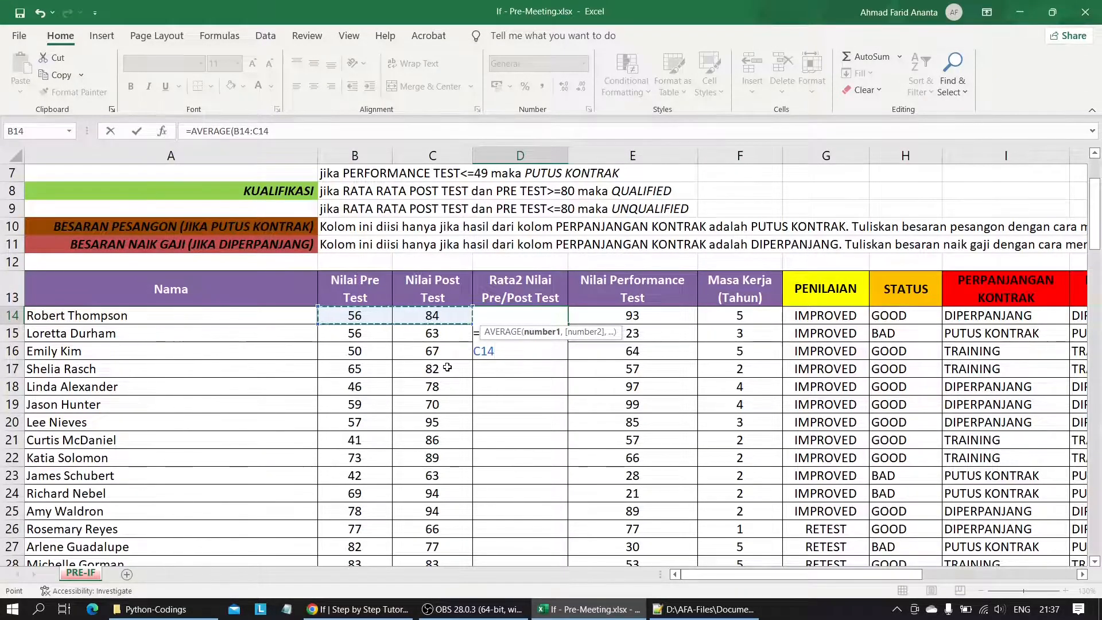
pyautogui.press('Return')
# Fill the D14 average formula down the Rata2 Nilai Pre/Post Test column through row 121.
pyautogui.click(549, 313)
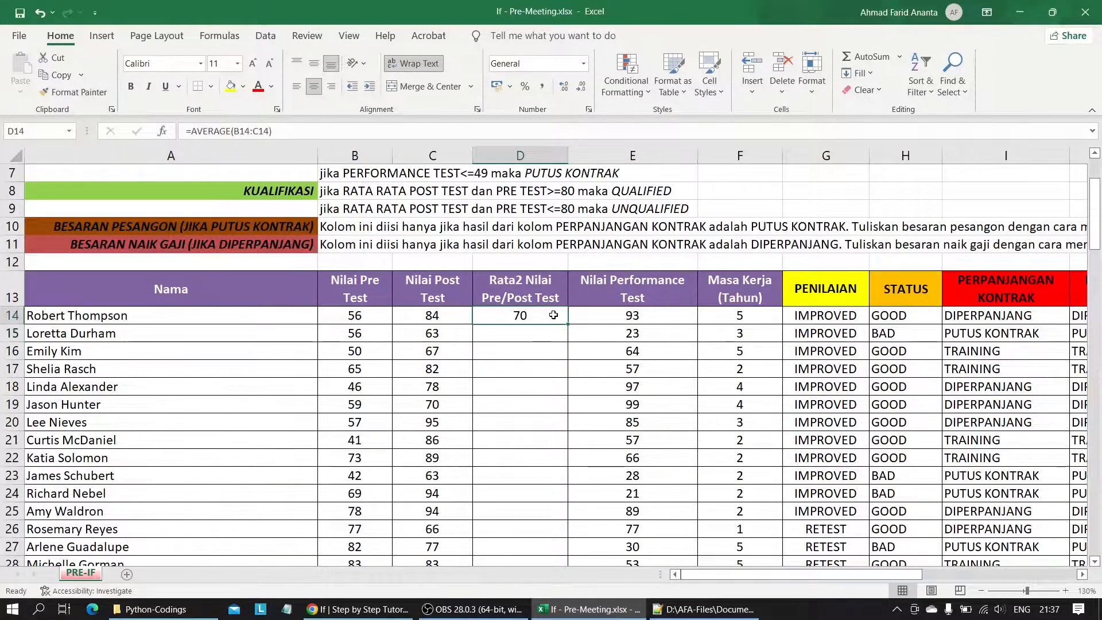
pyautogui.moveTo(568, 325); pyautogui.dragTo(499, 529)
pyautogui.scroll(20, 458, 302)
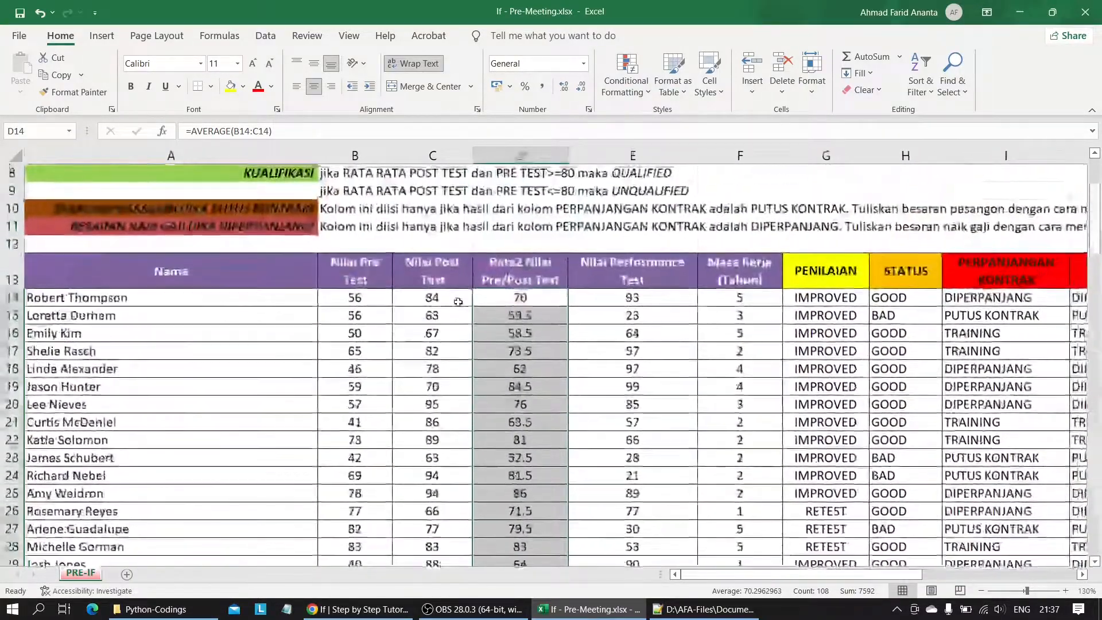
pyautogui.click(488, 299)
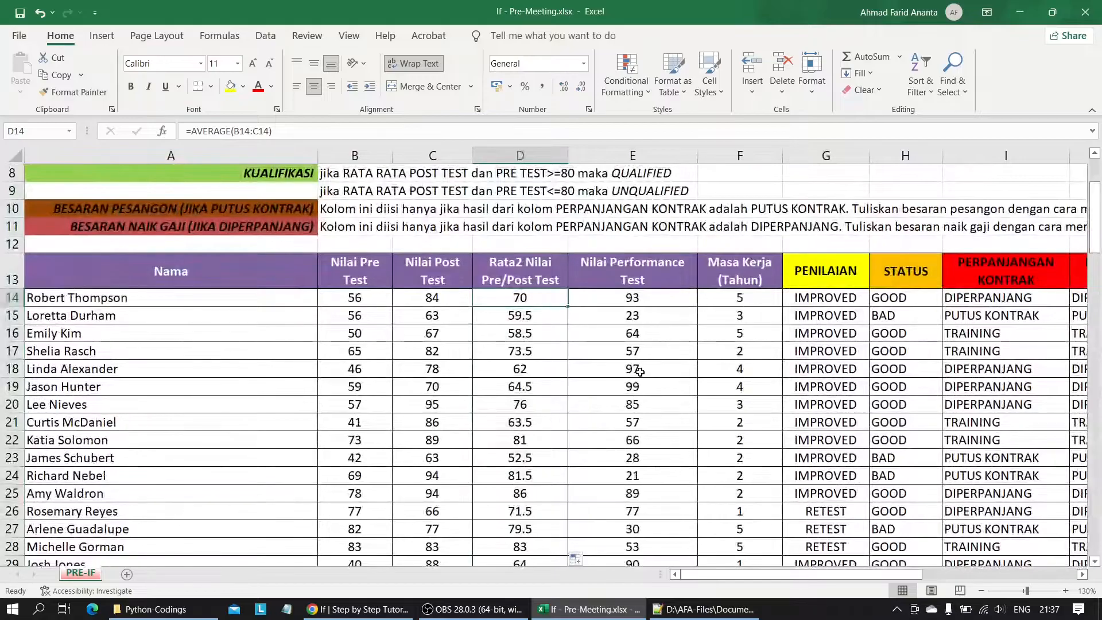
# Enter =IF(D14>80,"QUALIFIED","UNQUALIFIED") in K14 of the KUALIFIKASI column.
pyautogui.hscroll(5, 640, 372)
pyautogui.hscroll(-3, 640, 372)
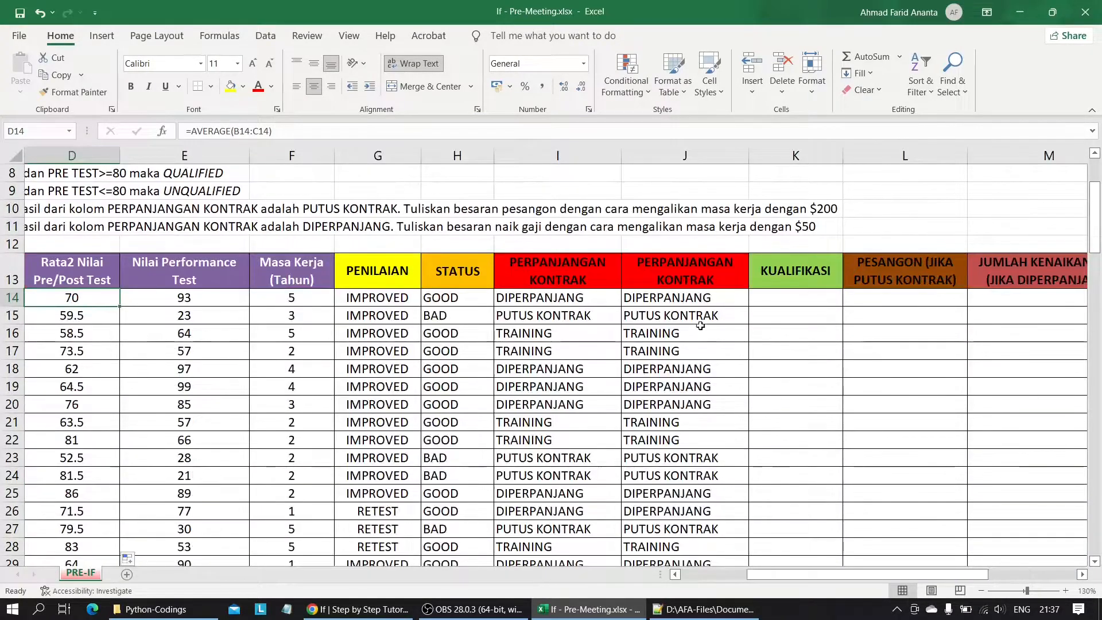
pyautogui.click(802, 293)
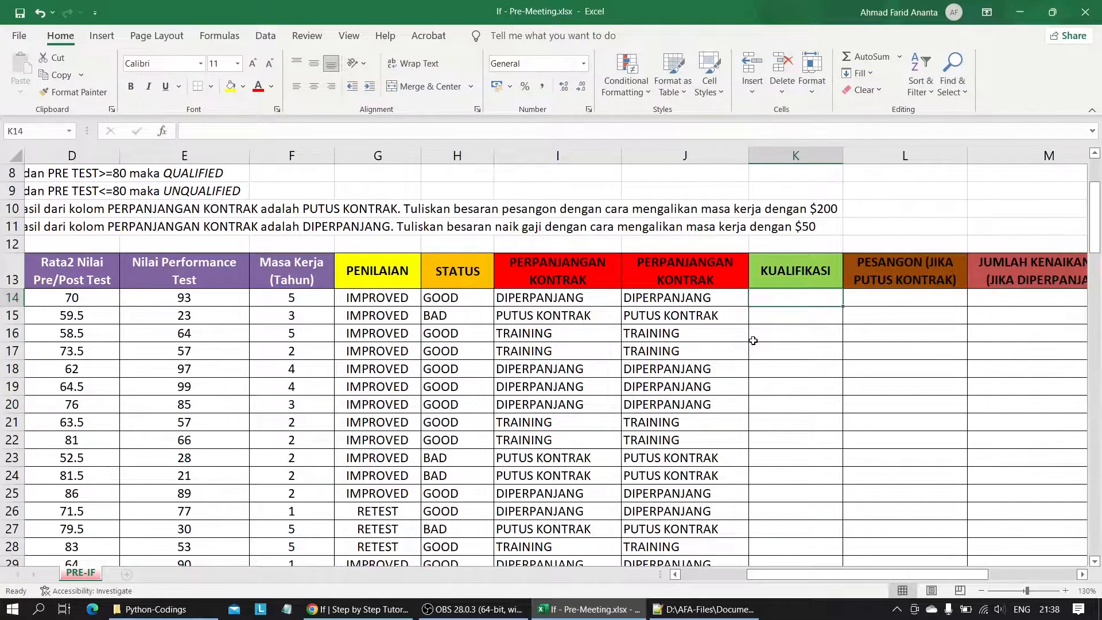
pyautogui.write('=')
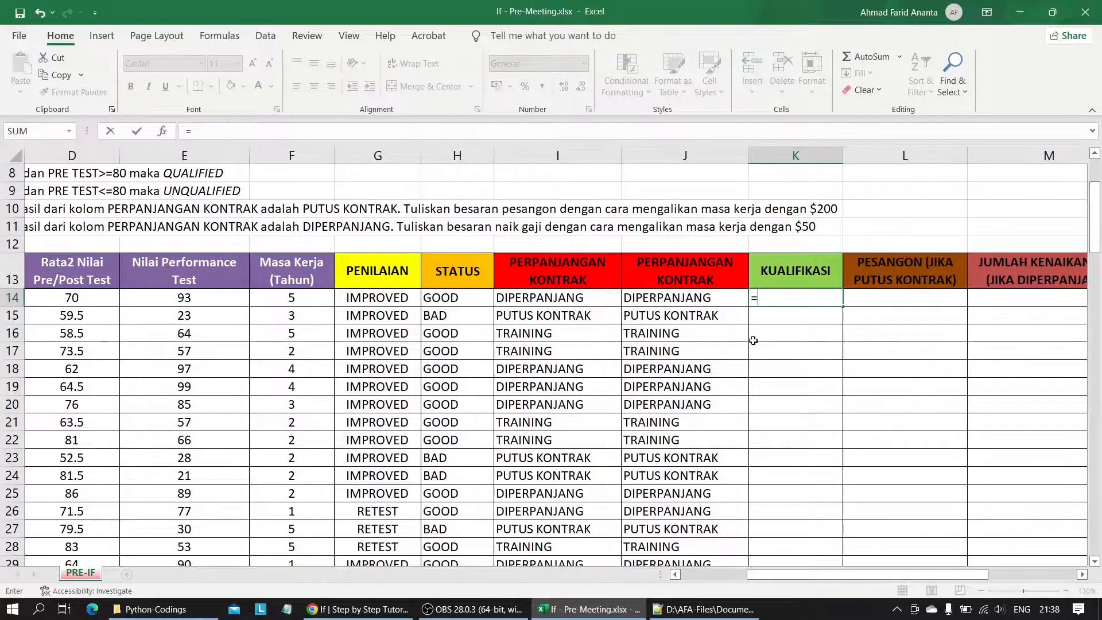
pyautogui.write('IF(')
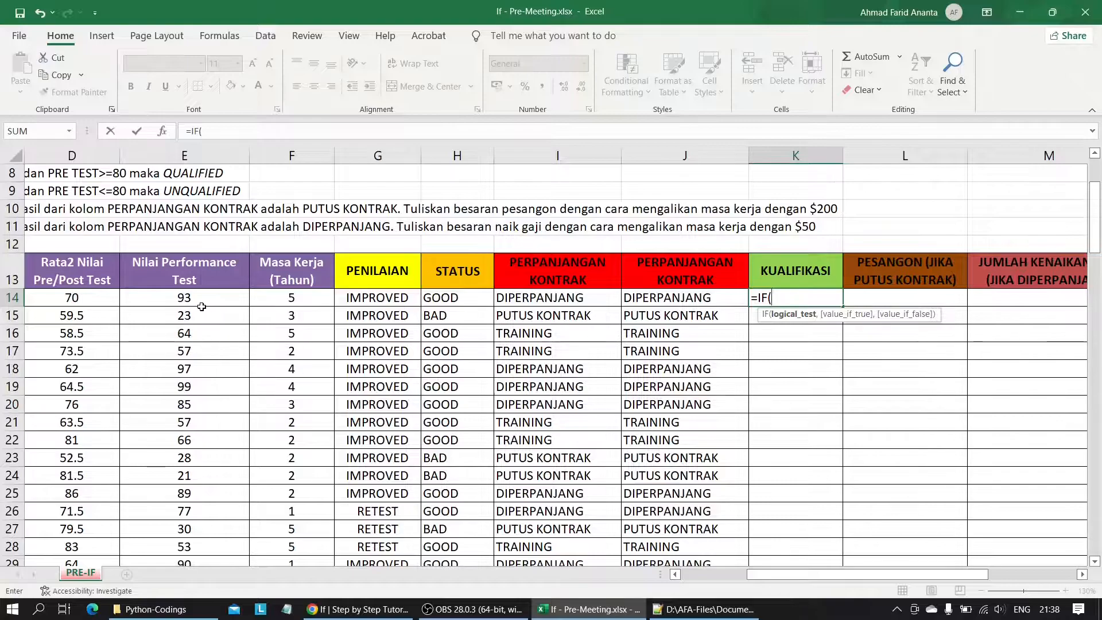
pyautogui.click(50, 298)
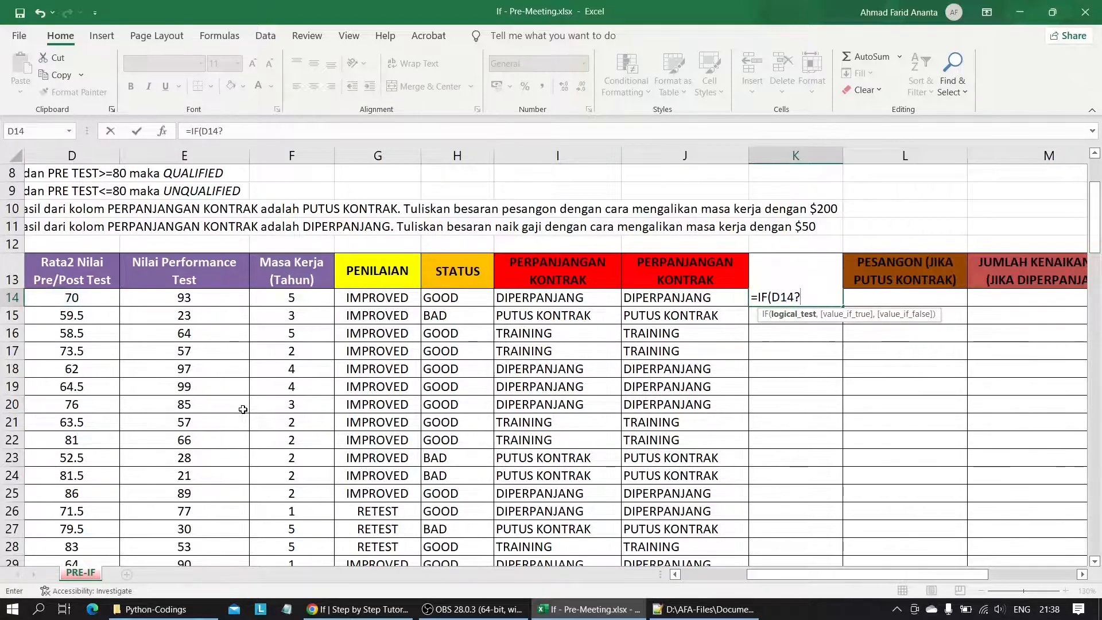
pyautogui.write('>80,"')
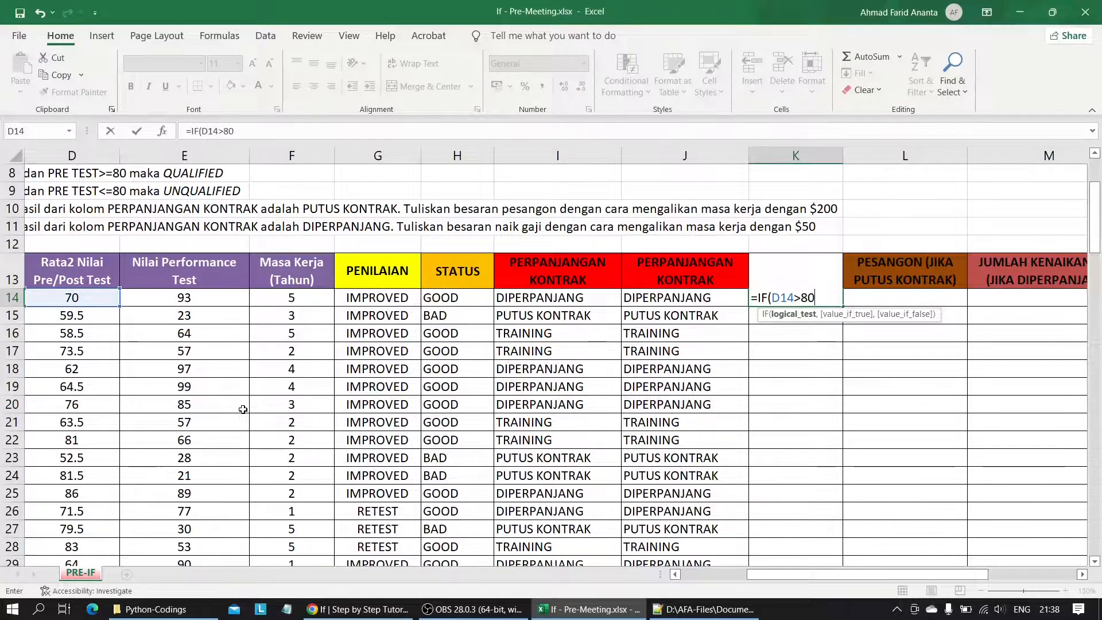
pyautogui.press('capslock')
pyautogui.write('QUALIFIED",')
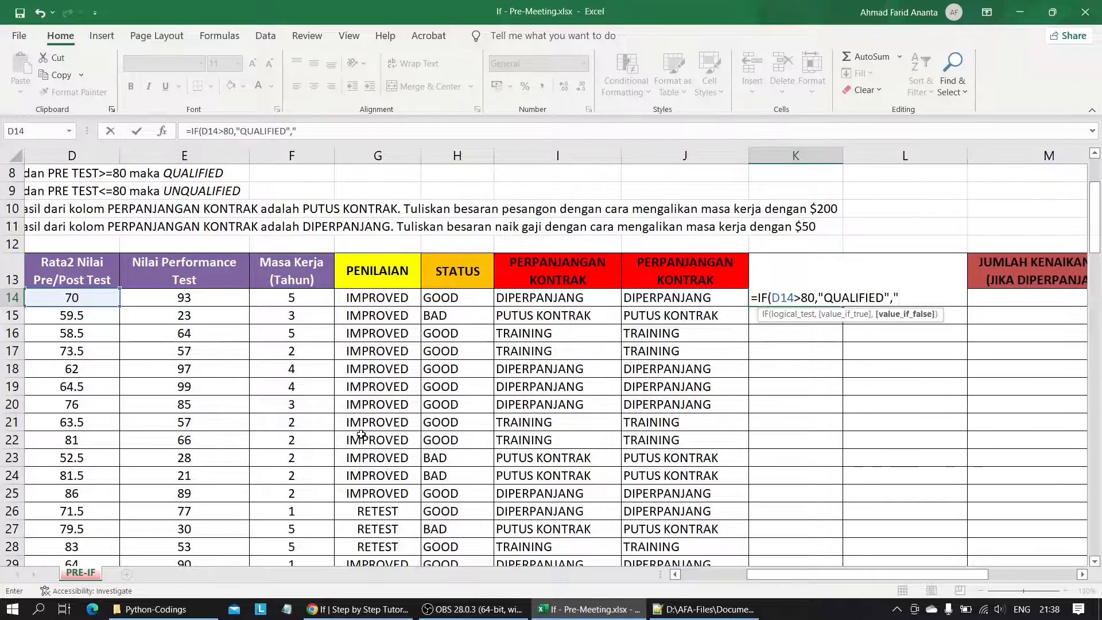
pyautogui.press('capslock')
pyautogui.write('UNQUALIFI')
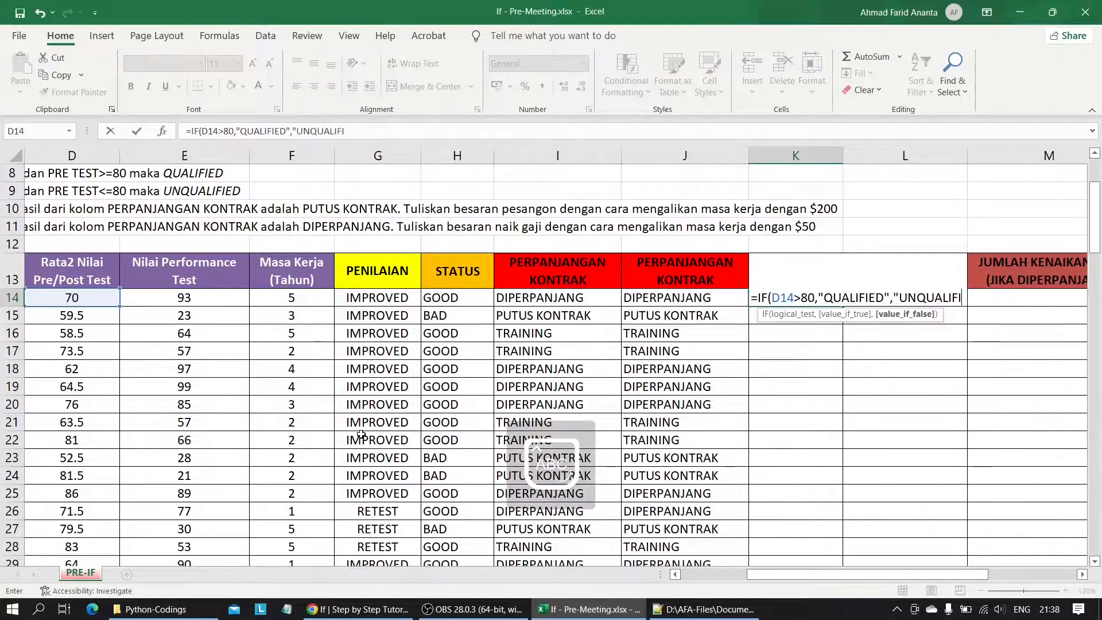
pyautogui.write('ED"')
pyautogui.press('Return')
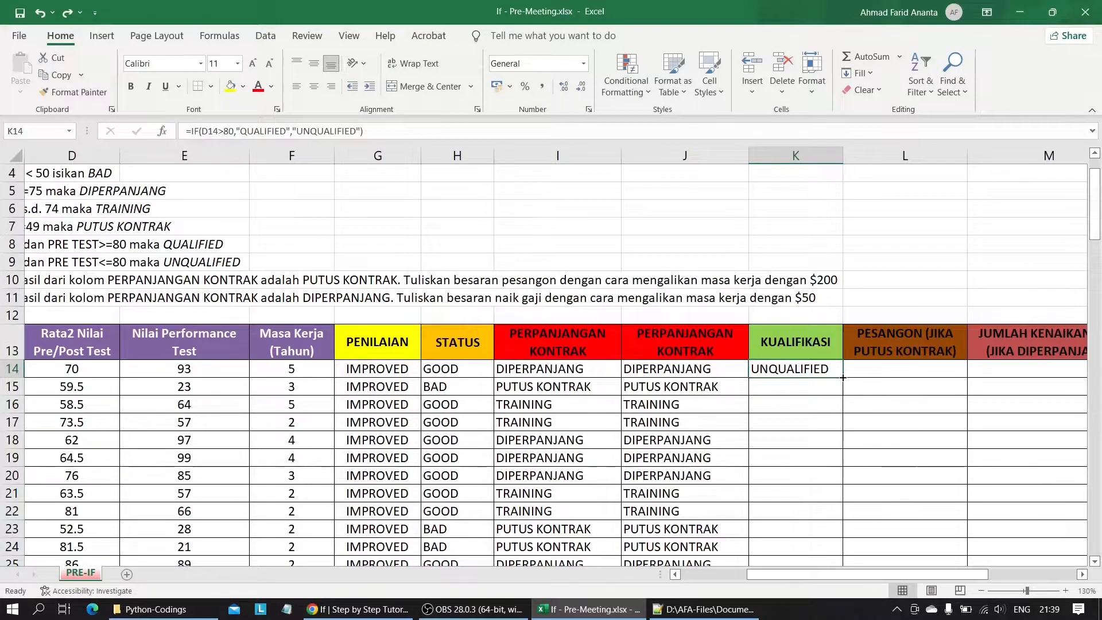
# Fill the K14 qualification formula down the KUALIFIKASI column and review the filled rows.
pyautogui.moveTo(843, 378); pyautogui.dragTo(796, 534)
pyautogui.click(778, 405)
pyautogui.scroll(20, 778, 405)
pyautogui.scroll(-2, 778, 405)
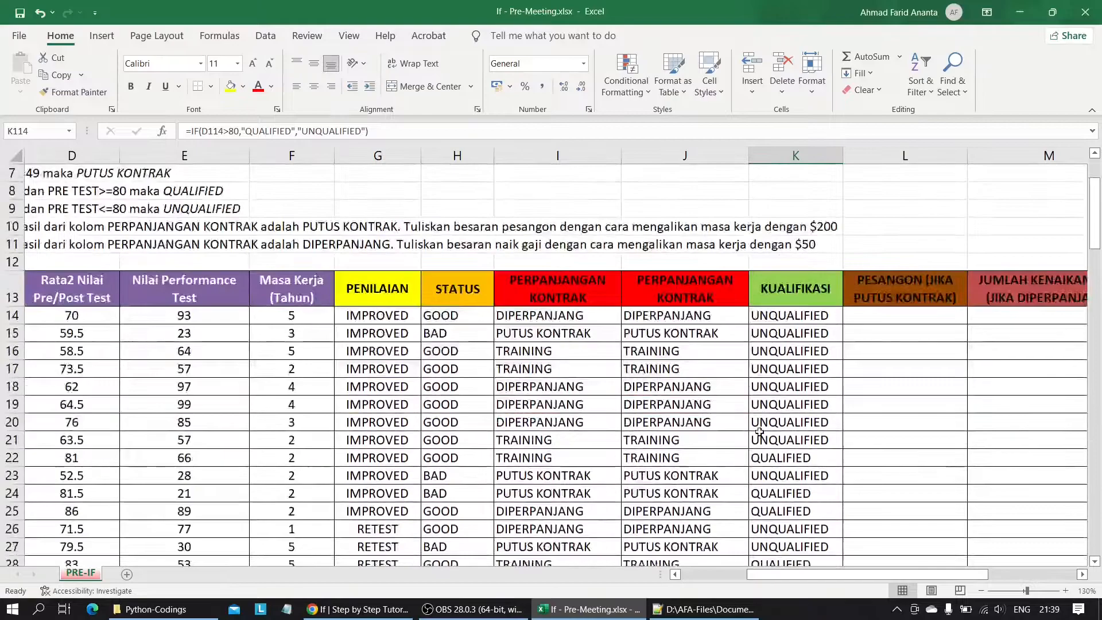
# Select L14 under PESANGON and review the severance rule in row 10 for contracts marked PUTUS KONTRAK.
pyautogui.hscroll(3, 706, 399)
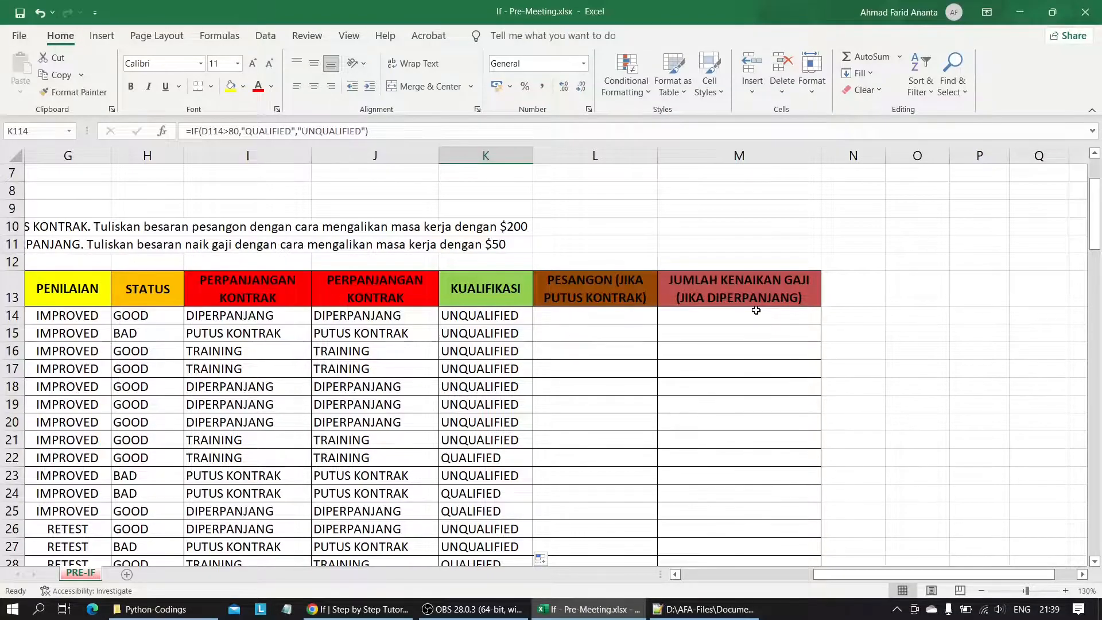
pyautogui.click(619, 315)
pyautogui.hscroll(-3, 512, 349)
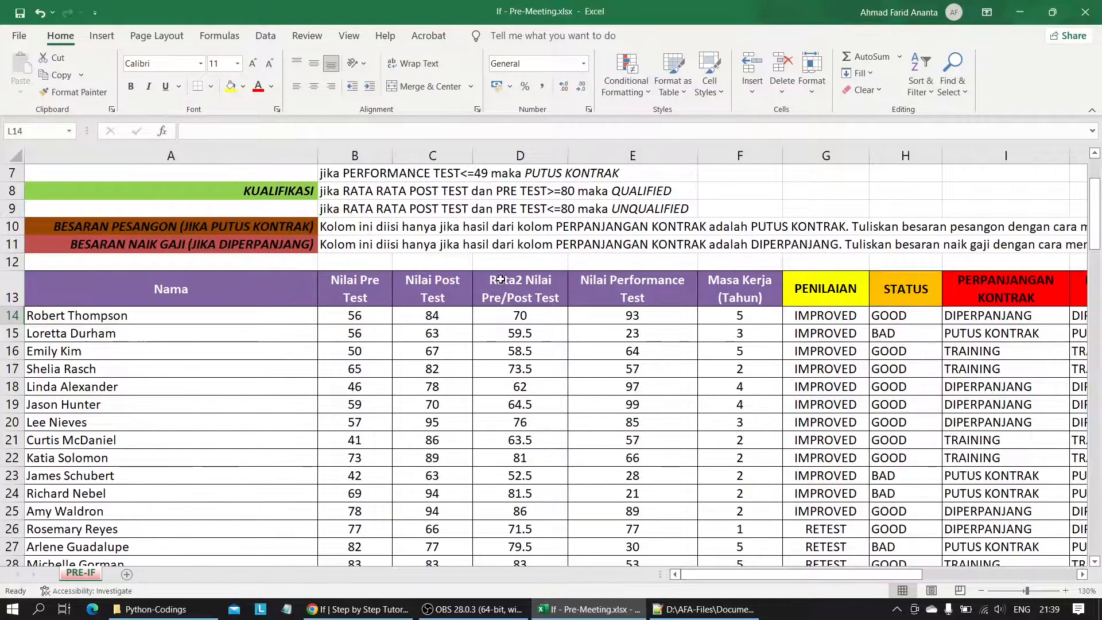
pyautogui.hscroll(3, 500, 280)
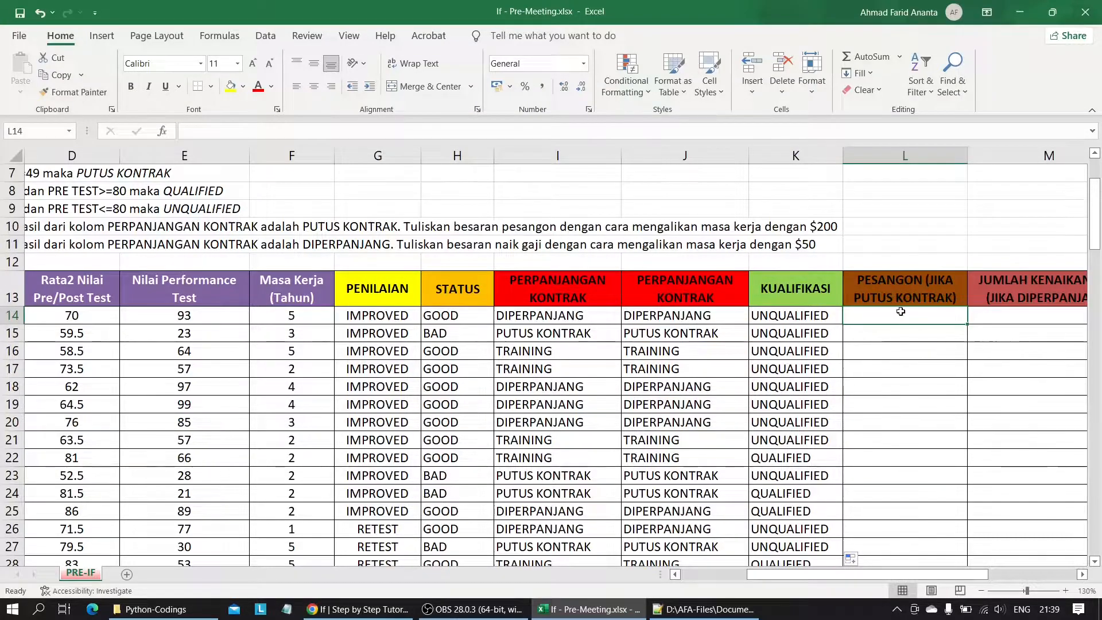
# Switch to Notepad++ and examine how the quoted text 'siblings' is used in the if condition on line 15.
pyautogui.hotkey('alt', 'Tab')
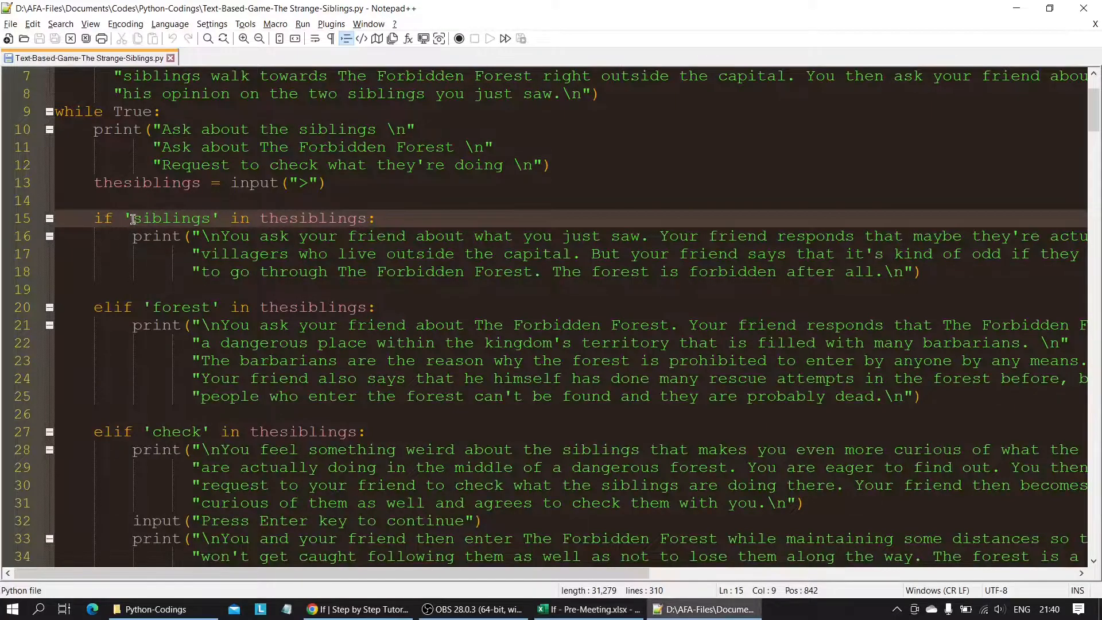
pyautogui.moveTo(131, 220); pyautogui.dragTo(212, 217)
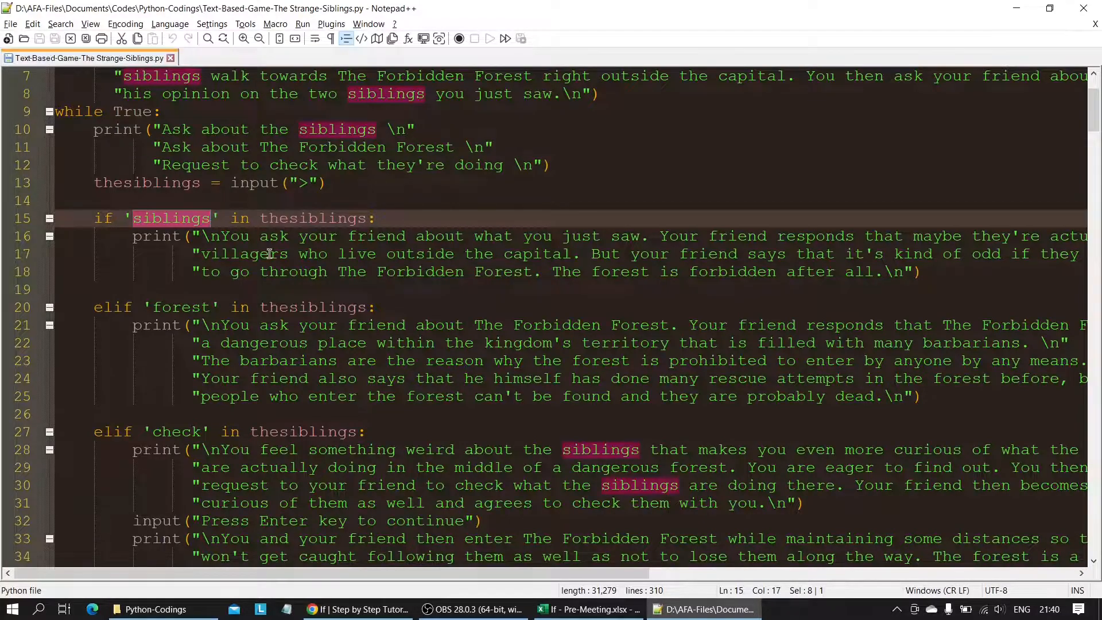
pyautogui.click(176, 278)
pyautogui.click(138, 246)
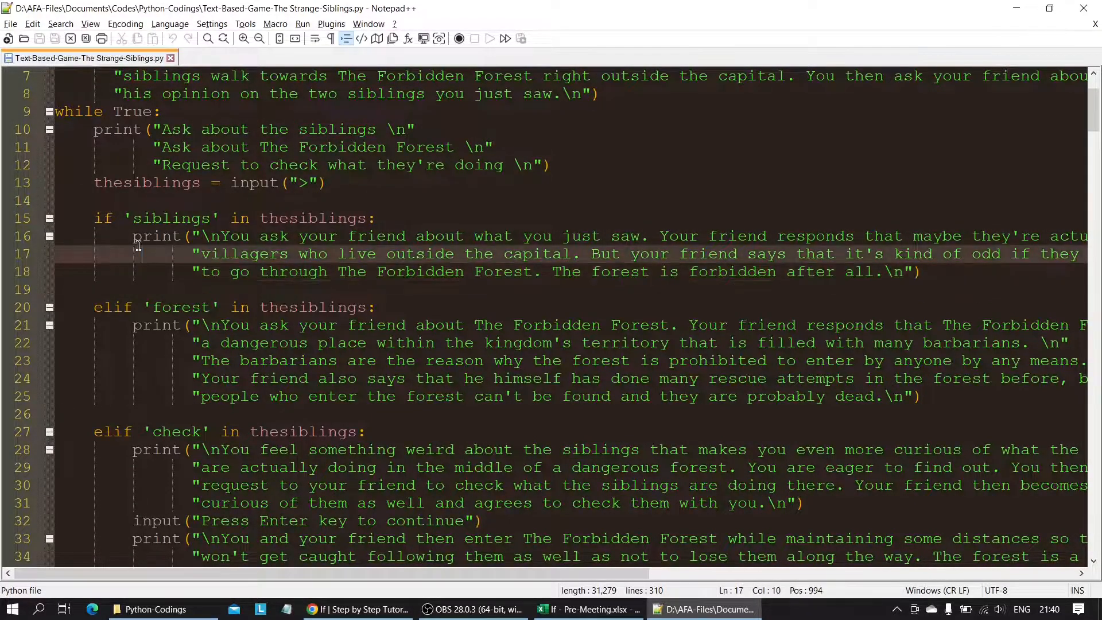
# Return to Excel and enter =IF("PUTUS KONTRAK",F14*200) in L14 of the PESANGON column.
pyautogui.hotkey('alt', 'Tab')
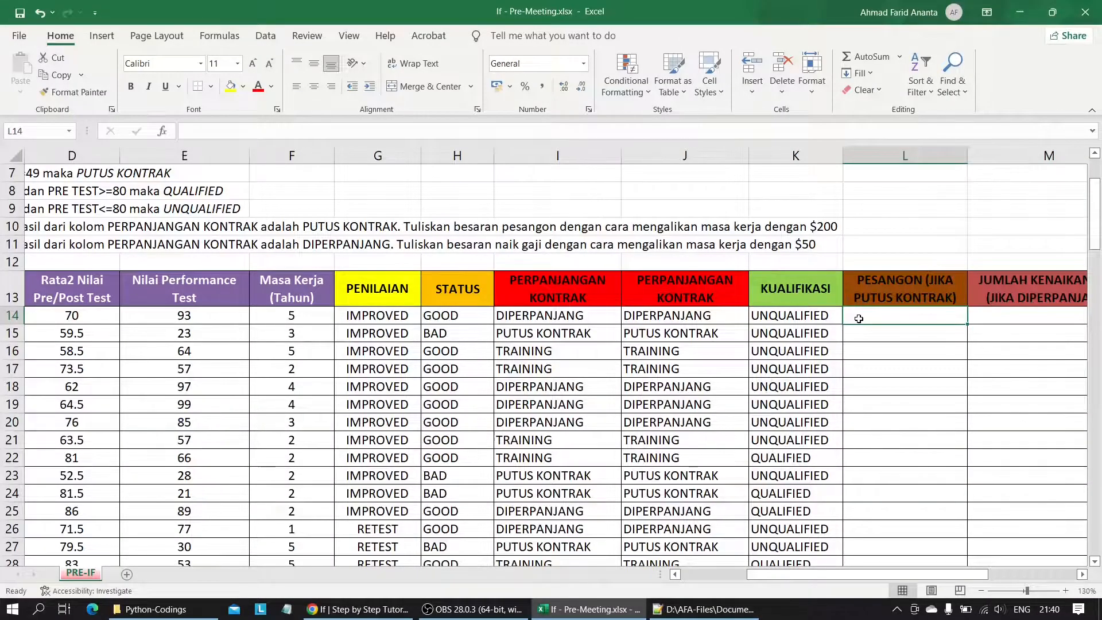
pyautogui.write('=IF("PUTUS KONTRAK",F14')
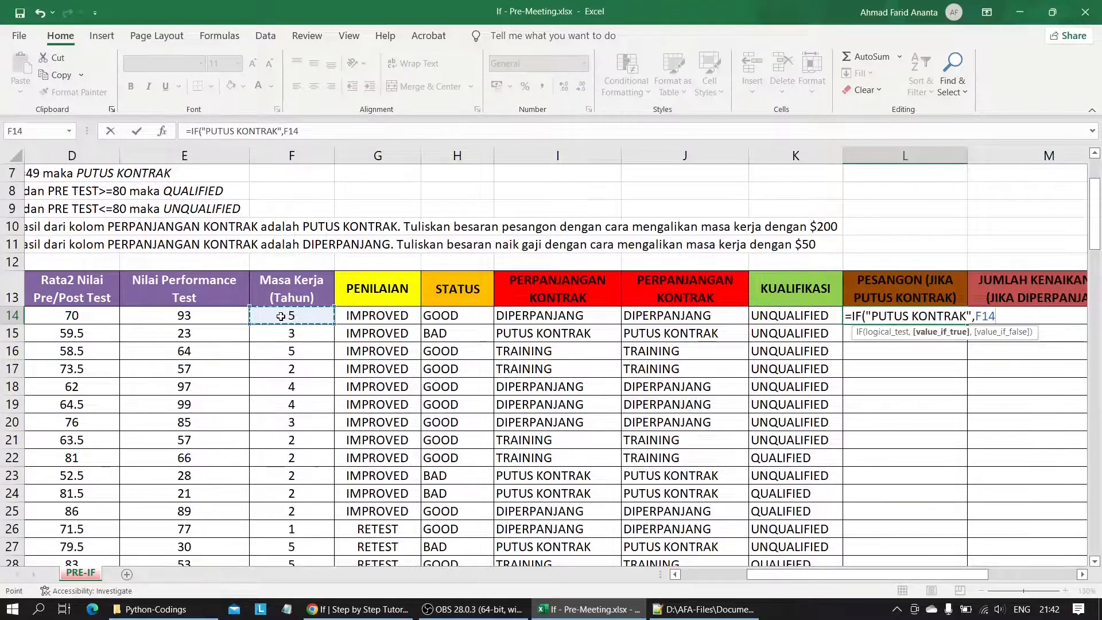
pyautogui.write('*200')
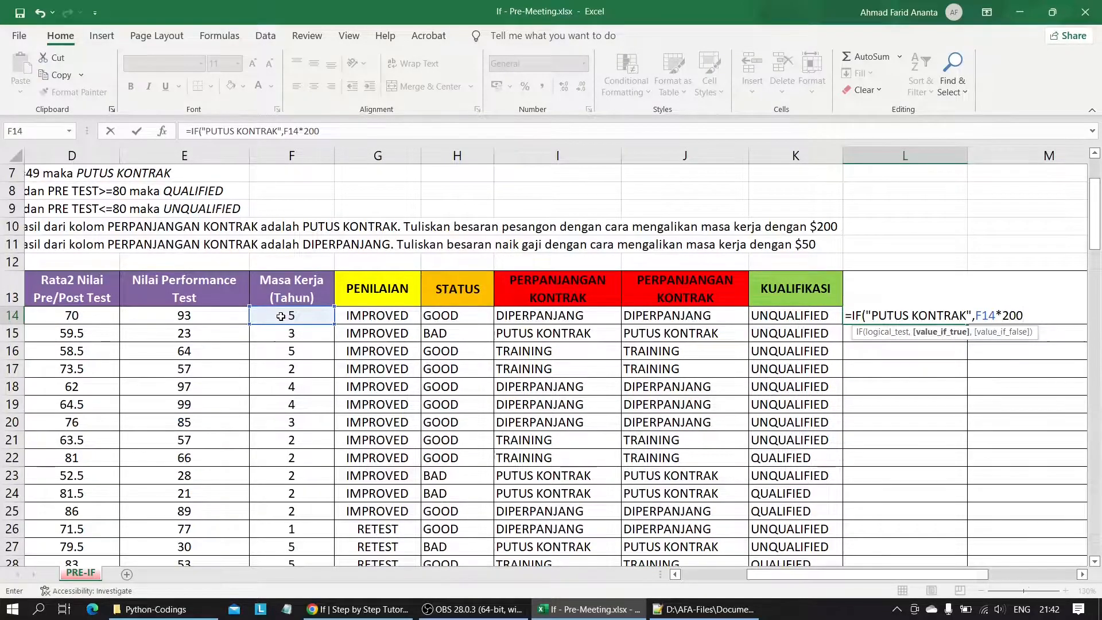
pyautogui.press('Return')
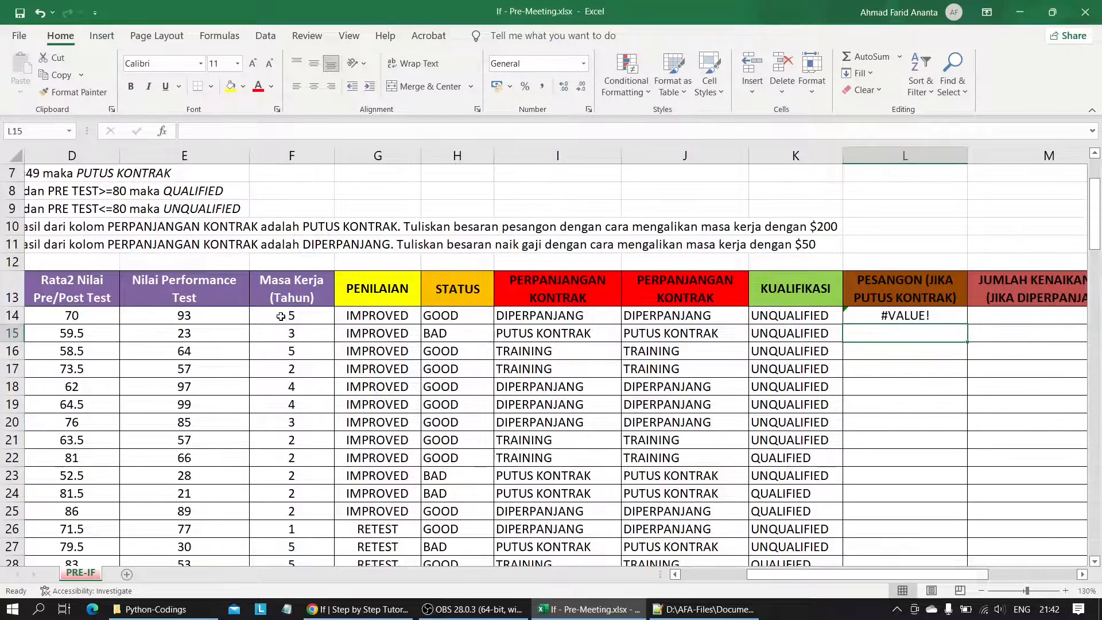
# Insert the range I14:I121 before "PUTUS KONTRAK" in the L14 formula's logical test.
pyautogui.doubleClick(874, 315)
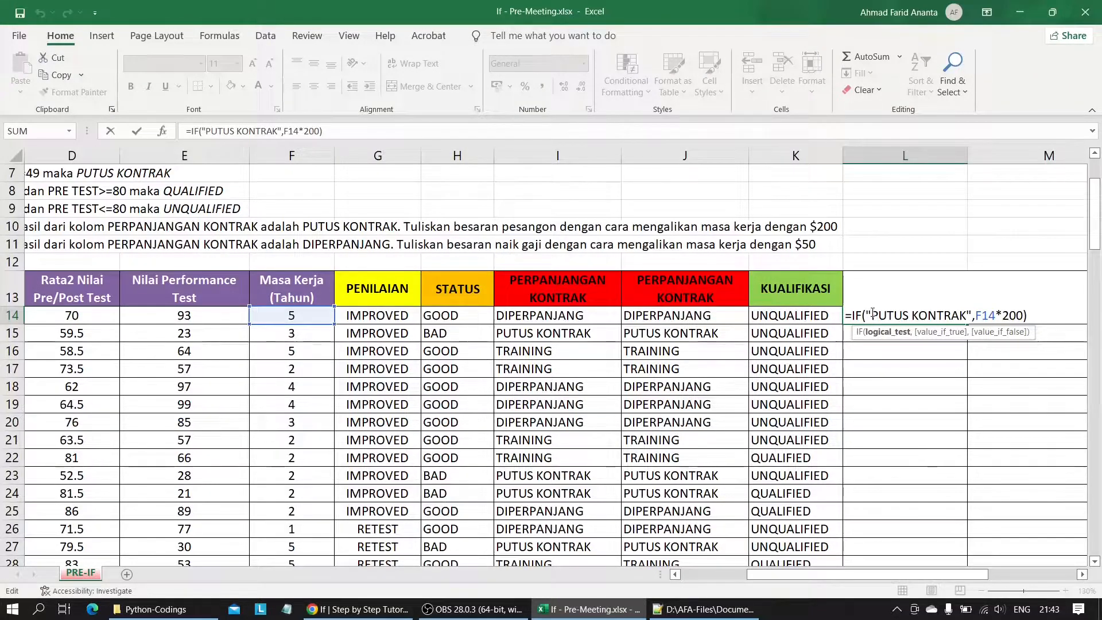
pyautogui.moveTo(519, 315); pyautogui.dragTo(546, 533)
pyautogui.scroll(20, 546, 533)
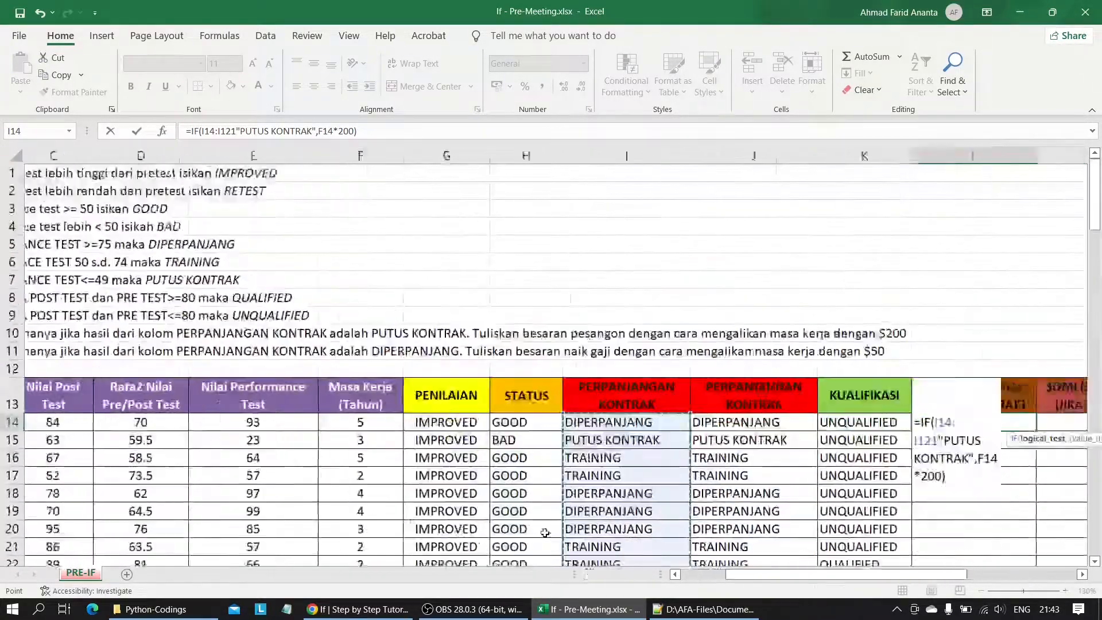
pyautogui.press('Return')
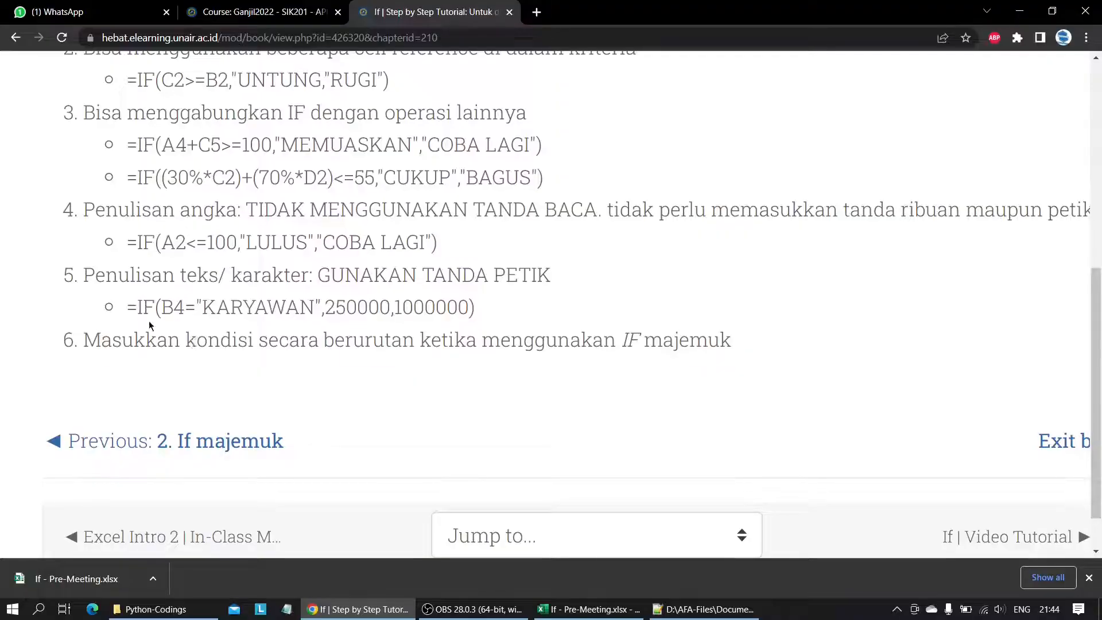
# Examine the tutorial page's text-criteria example =IF(B4="KARYAWAN",250000,1000000) in Chrome.
pyautogui.scroll(5, 142, 317)
pyautogui.hscroll(-2, 142, 317)
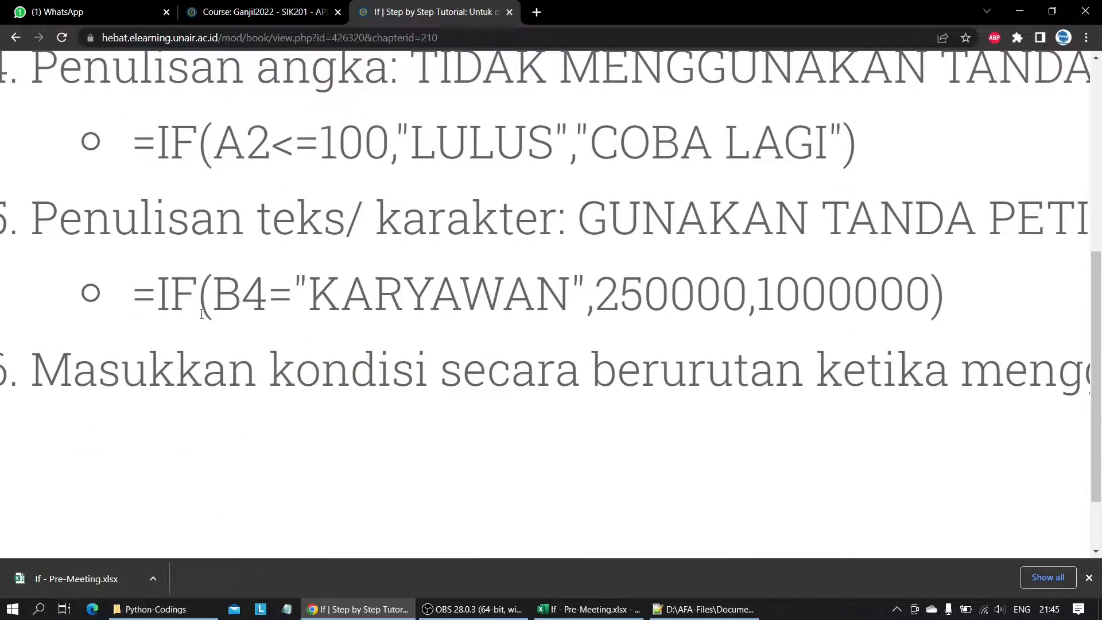
pyautogui.moveTo(266, 297); pyautogui.dragTo(583, 303)
pyautogui.click(582, 303)
pyautogui.scroll(-3, 582, 302)
# Switch back to Excel and add the missing equals sign so L14 reads =IF(I14:I121="PUTUS KONTRAK",F14*200).
pyautogui.hotkey('alt', 'Tab')
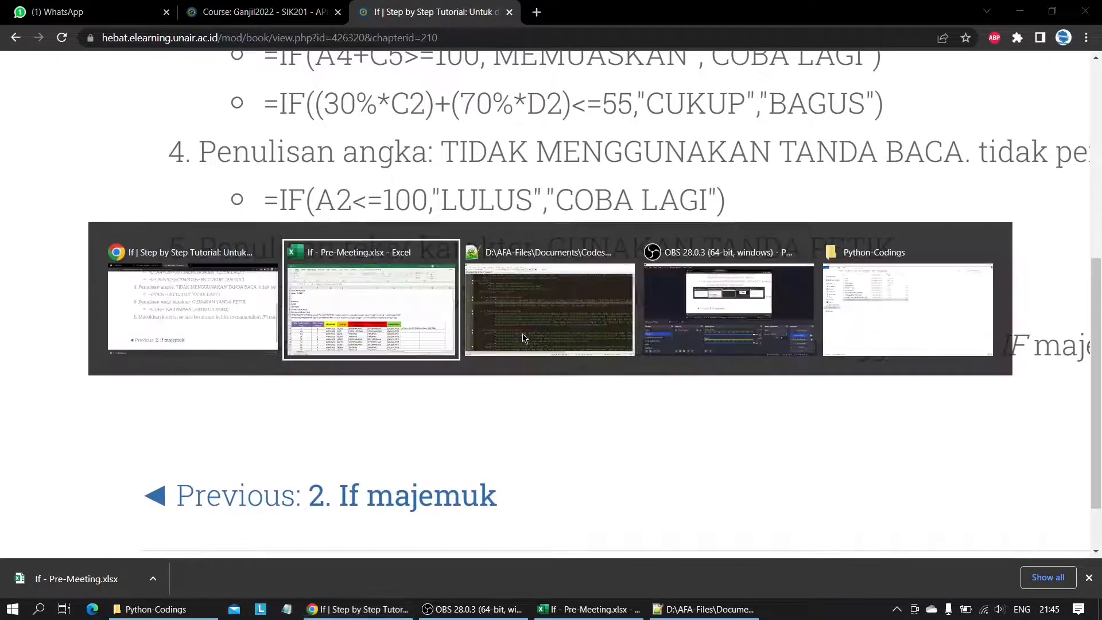
pyautogui.click(815, 422)
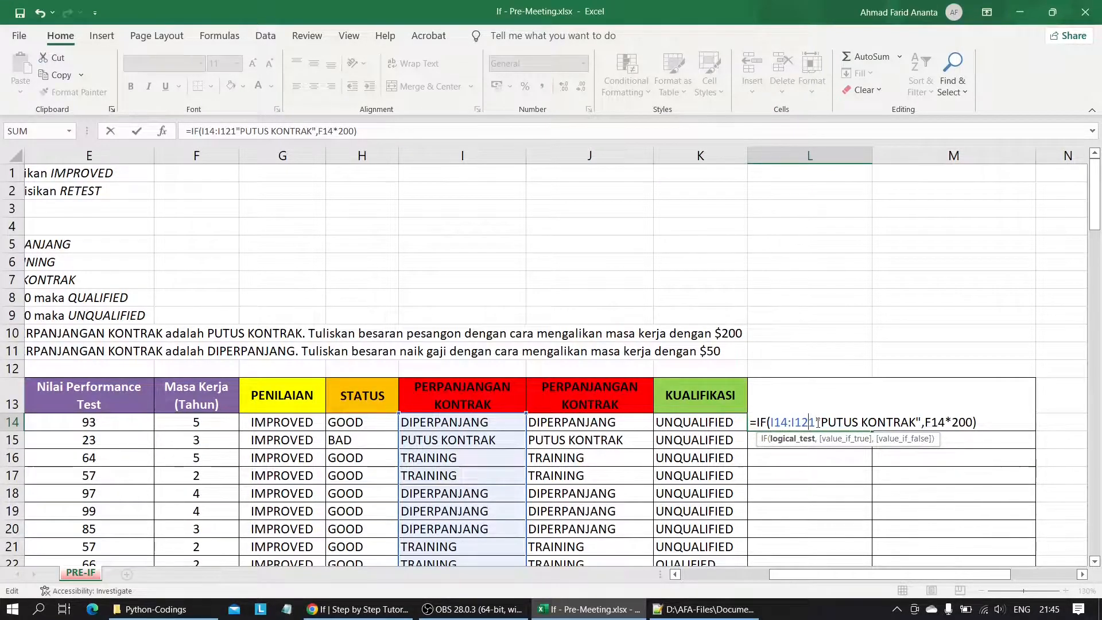
pyautogui.write('=')
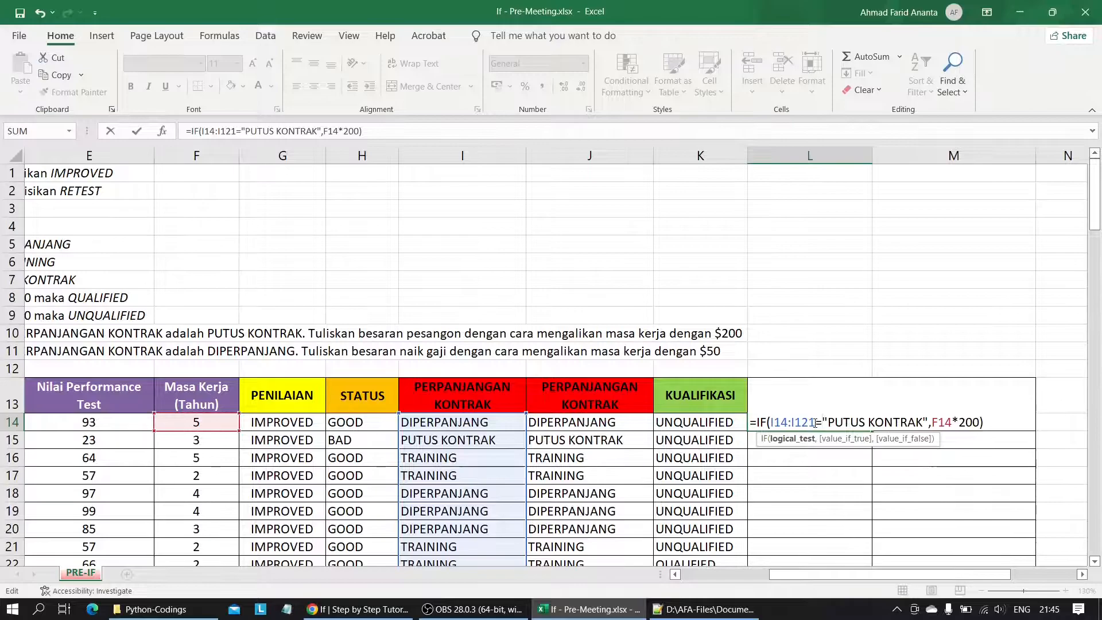
pyautogui.press('Return')
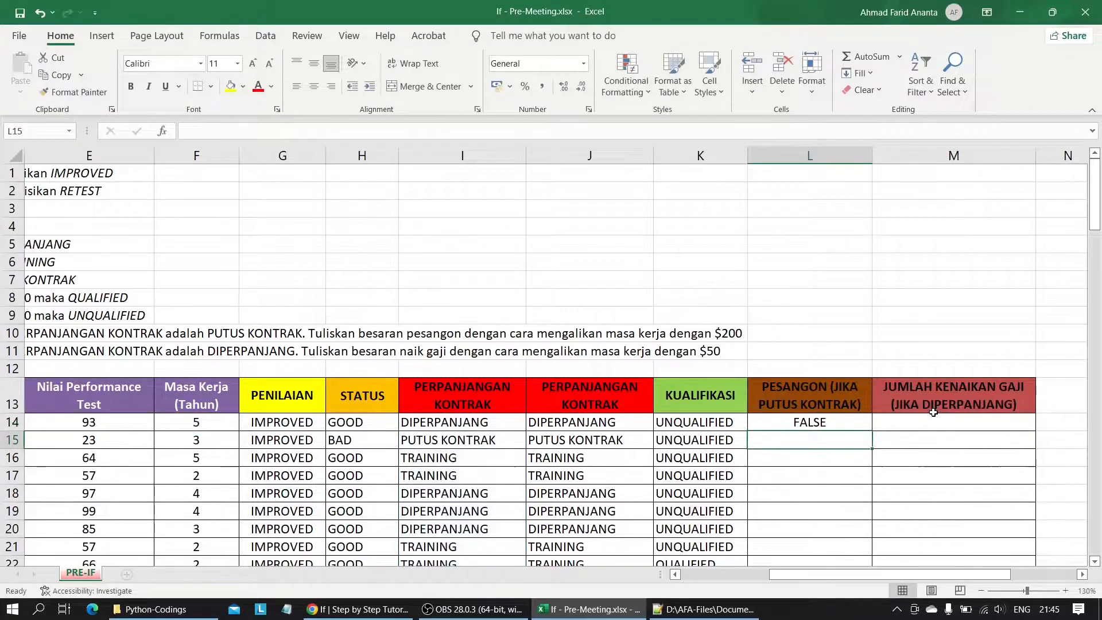
# Fill the L14 severance formula down the PESANGON column to L121 and check the resulting cells.
pyautogui.click(821, 418)
pyautogui.moveTo(871, 428); pyautogui.dragTo(812, 497)
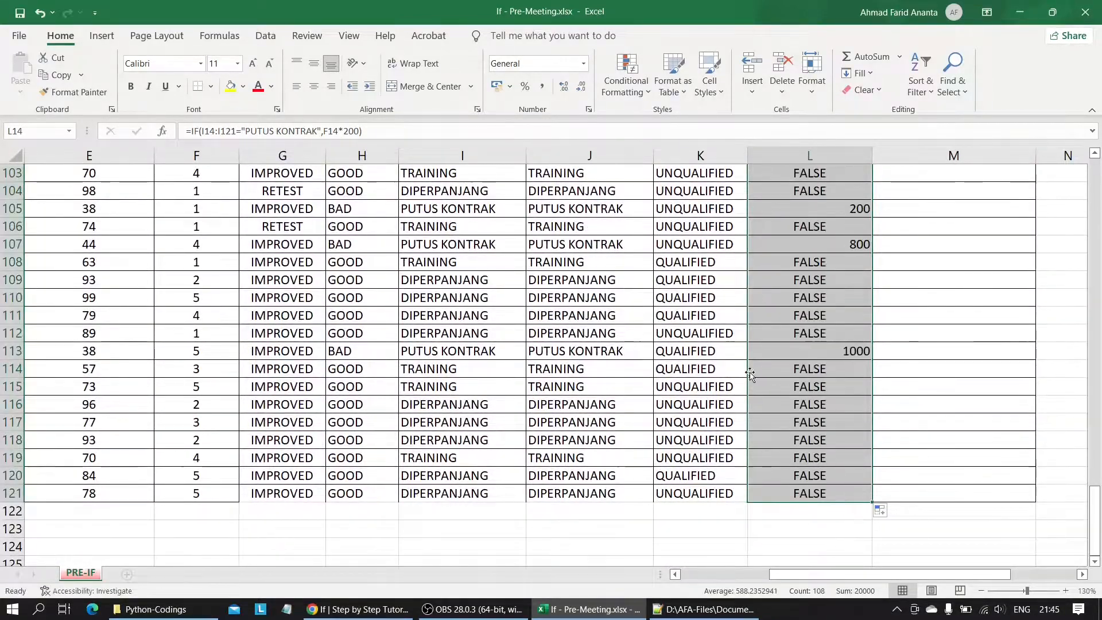
pyautogui.click(831, 301)
pyautogui.click(841, 335)
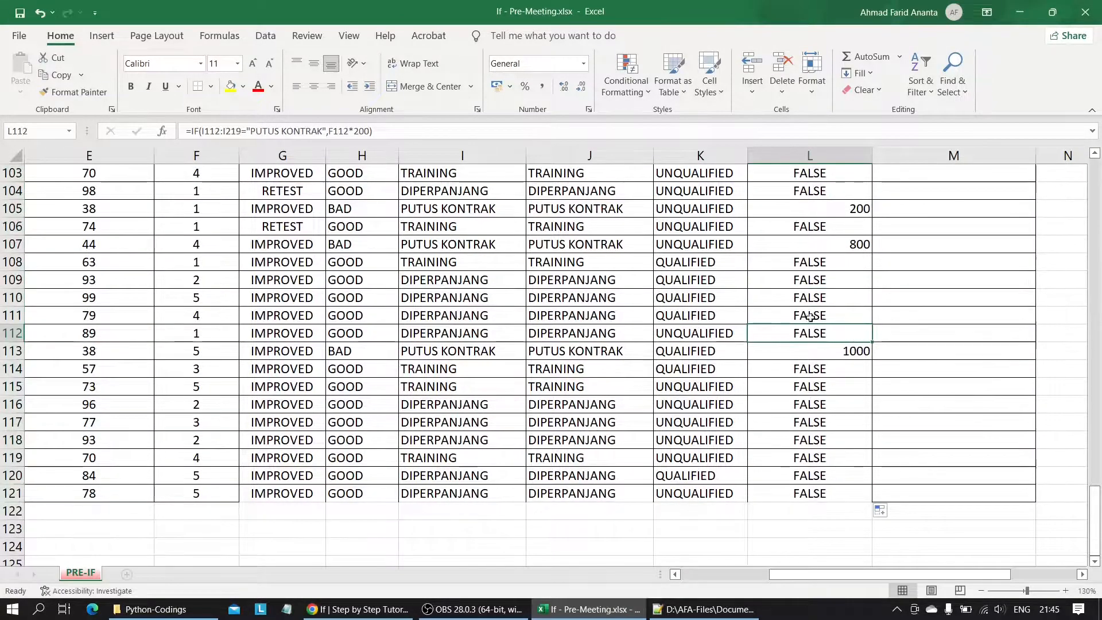
pyautogui.scroll(20, 810, 310)
pyautogui.scroll(-2, 836, 485)
pyautogui.scroll(2, 837, 485)
# Add " " as the value-if-false argument so L14 reads =IF(I14:I121="PUTUS KONTRAK",F14*200," ").
pyautogui.click(791, 260)
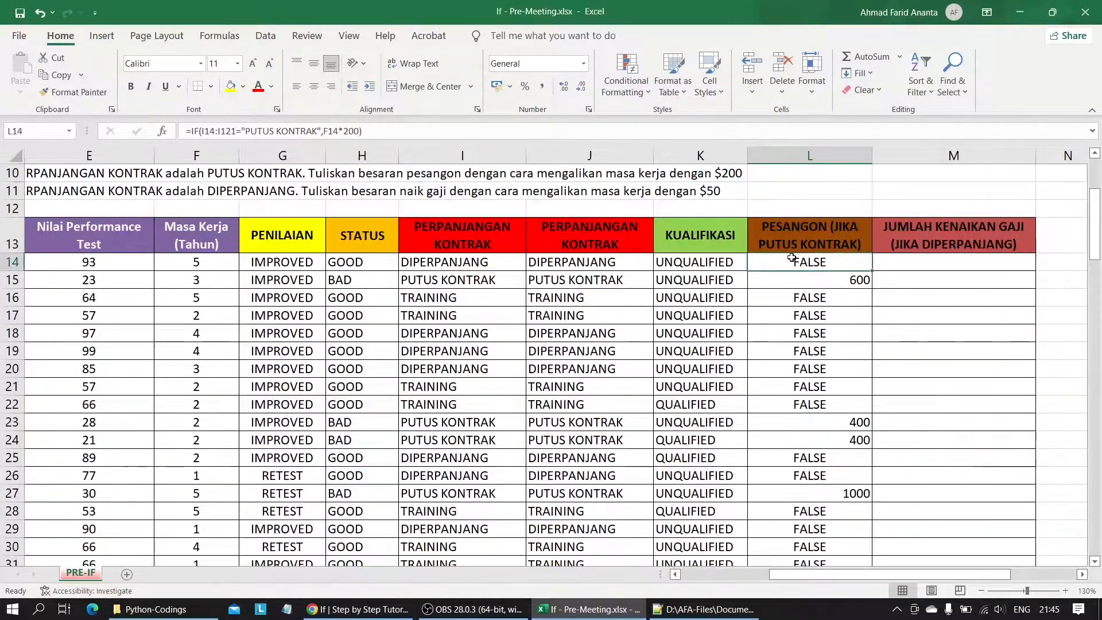
pyautogui.doubleClick(792, 259)
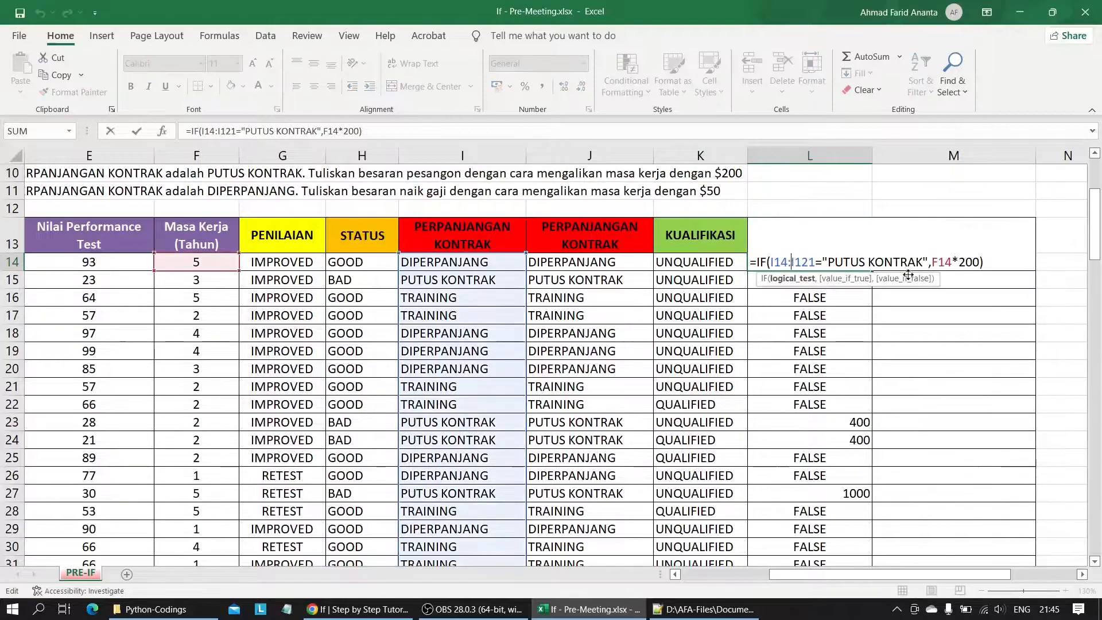
pyautogui.click(979, 263)
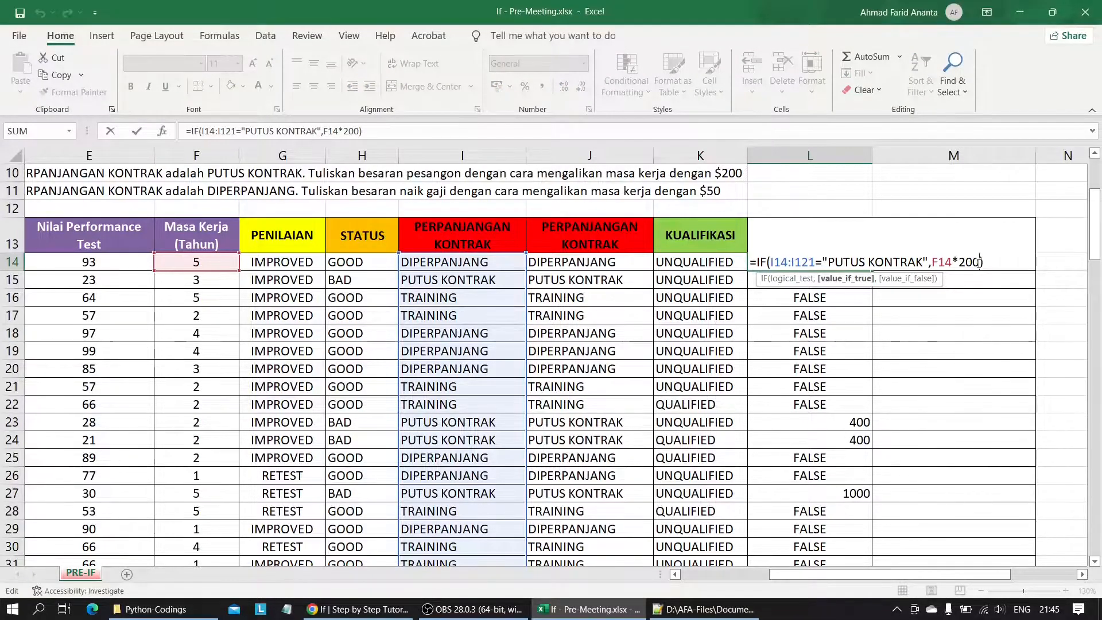
pyautogui.write(',')
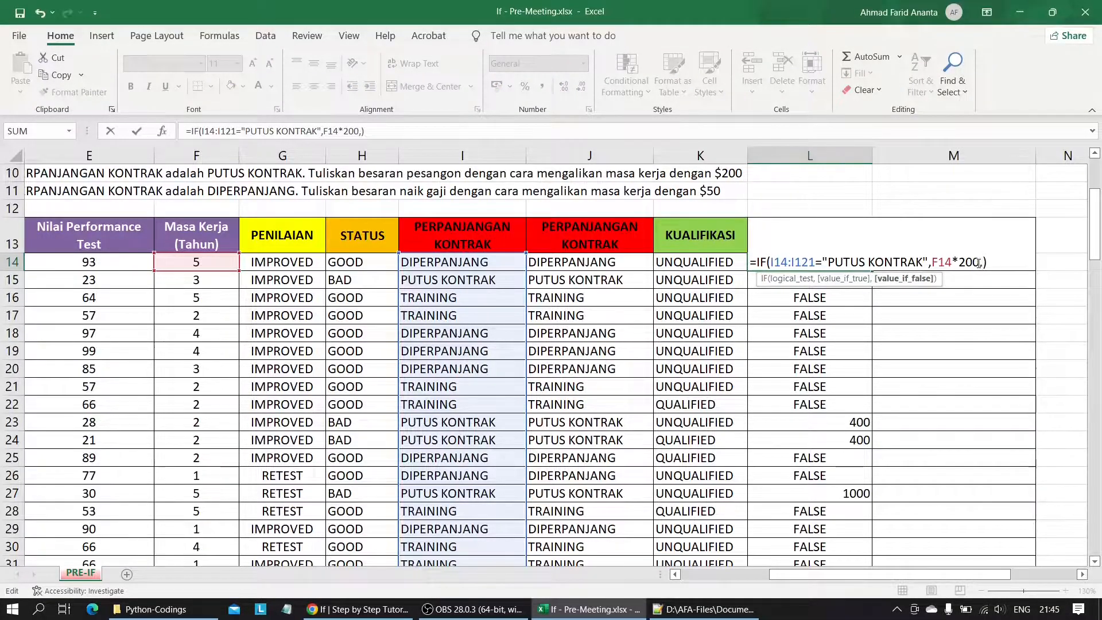
pyautogui.press('BackSpace')
pyautogui.write(',')
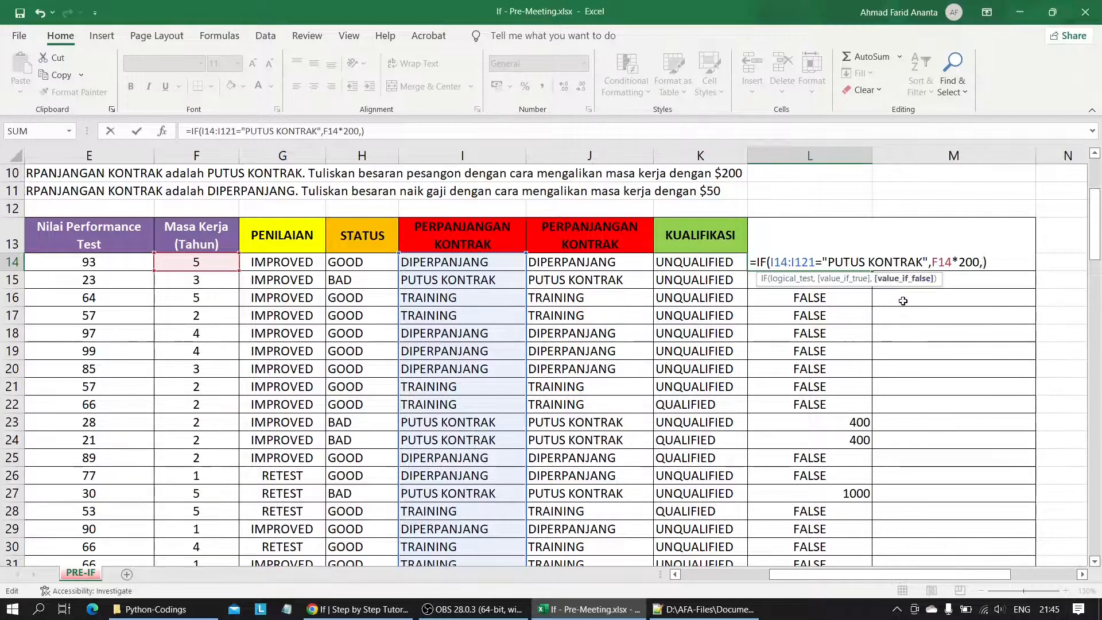
pyautogui.write('" "')
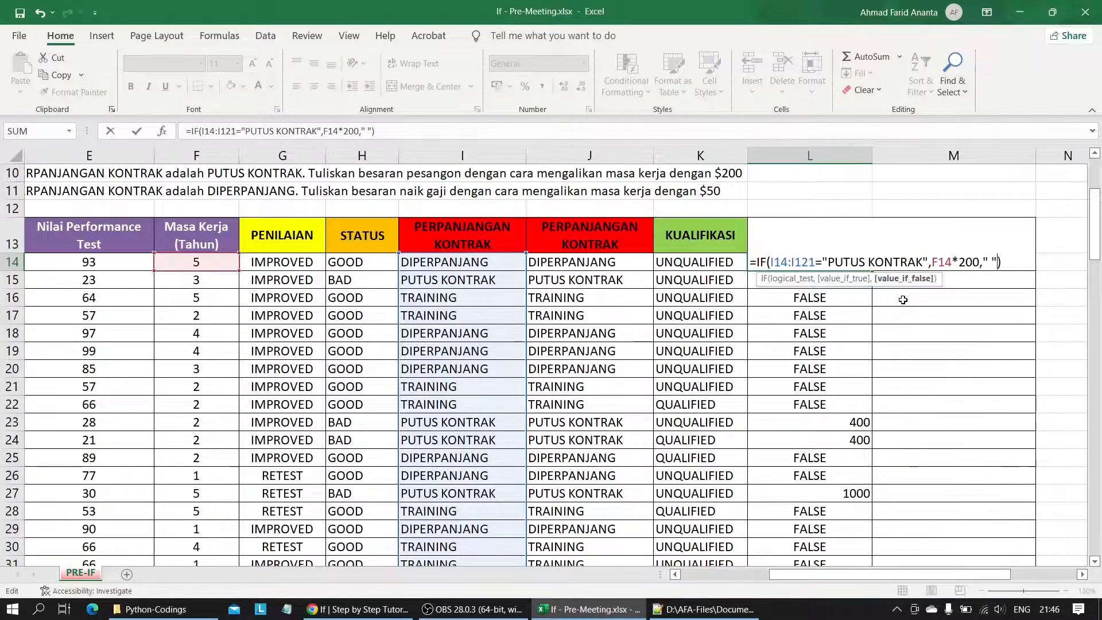
pyautogui.press('Return')
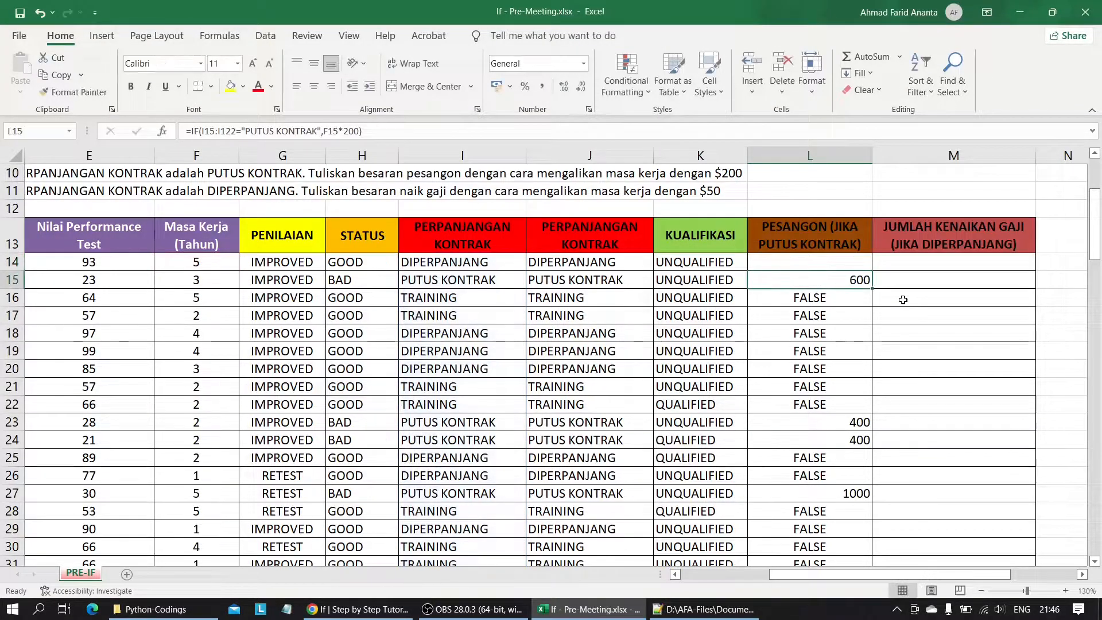
# Fill the updated L14 formula down the PESANGON column through L121.
pyautogui.click(840, 265)
pyautogui.moveTo(873, 273); pyautogui.dragTo(859, 618)
pyautogui.click(739, 350)
pyautogui.scroll(20, 738, 350)
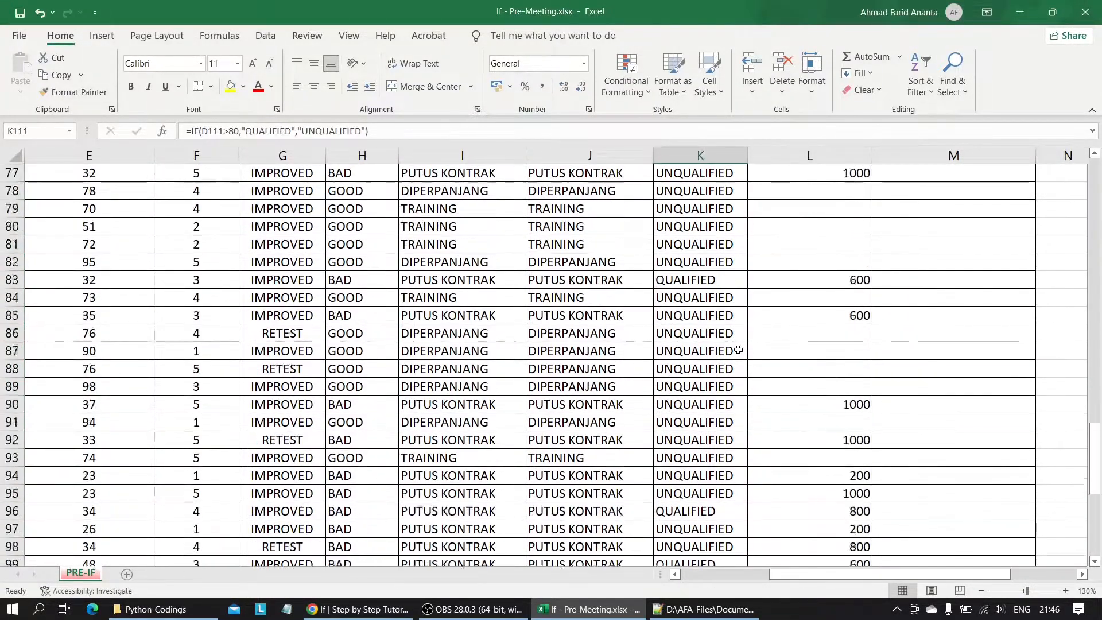
pyautogui.scroll(-3, 739, 350)
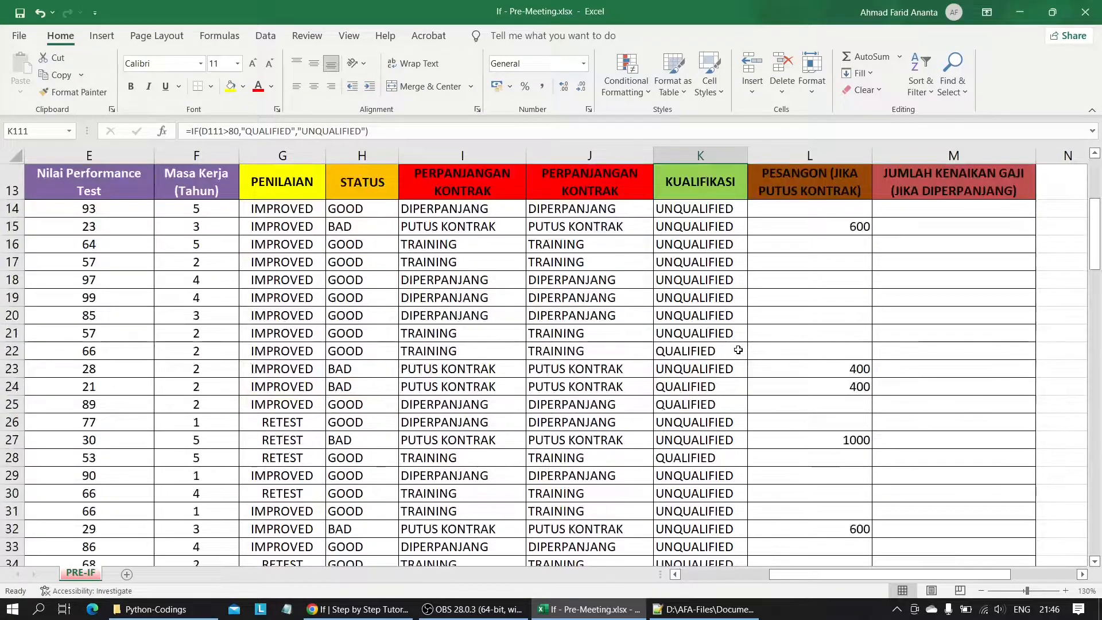
# Begin an IF formula in M14 of the JUMLAH KENAIKAN GAJI column with the logical test I14:I121="DIPERPANJANG".
pyautogui.click(916, 213)
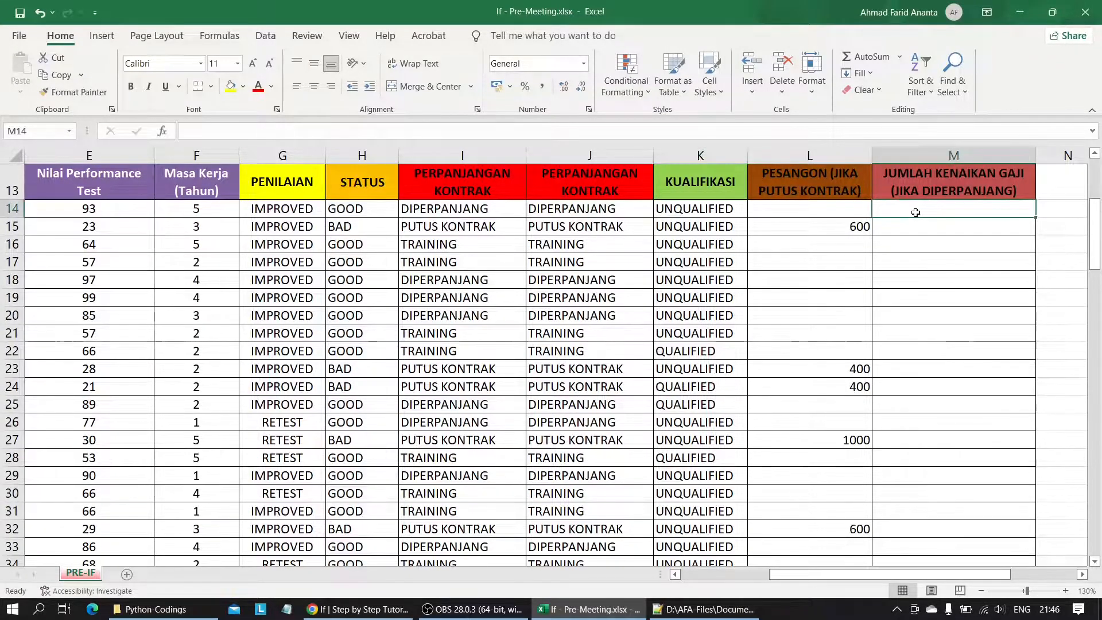
pyautogui.write('=')
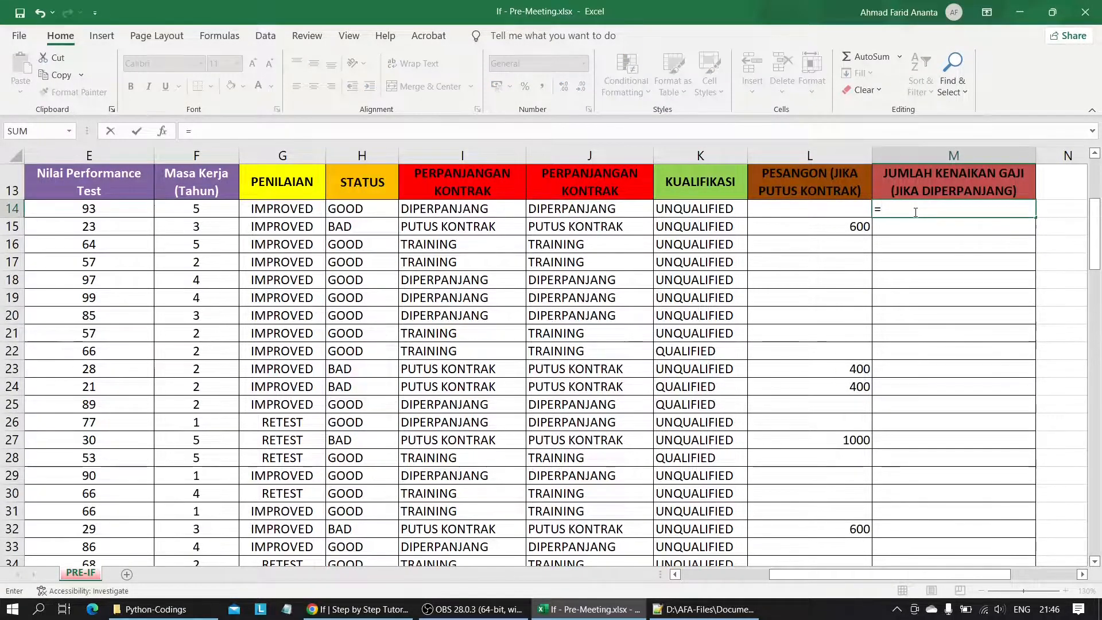
pyautogui.write('IF(')
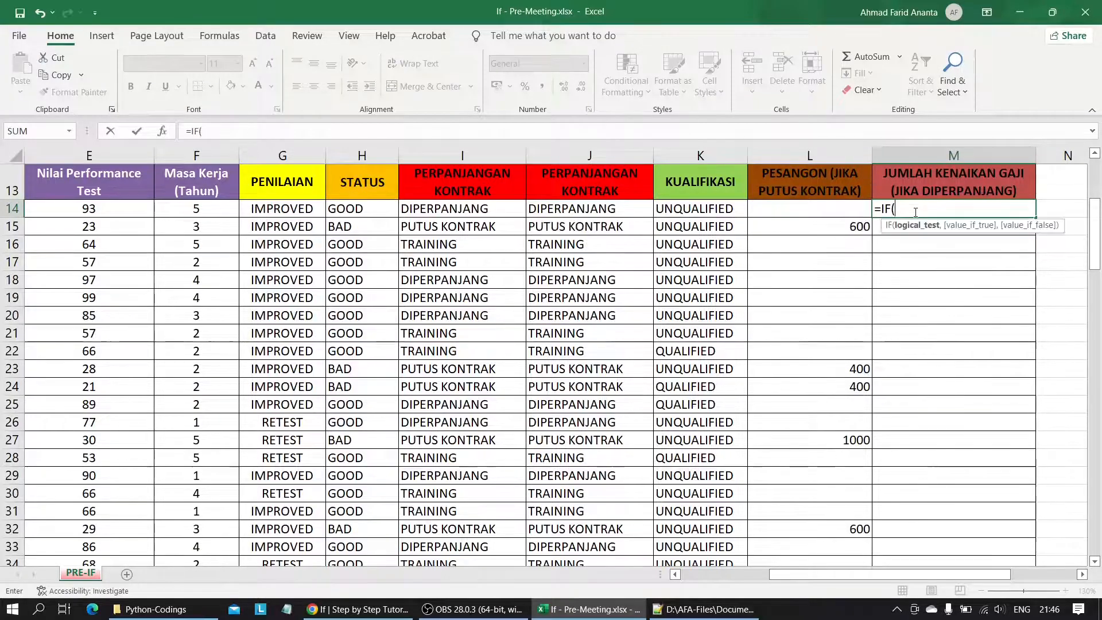
pyautogui.moveTo(436, 209); pyautogui.dragTo(463, 540)
pyautogui.scroll(20, 484, 404)
pyautogui.scroll(8, 485, 404)
pyautogui.scroll(-1, 485, 404)
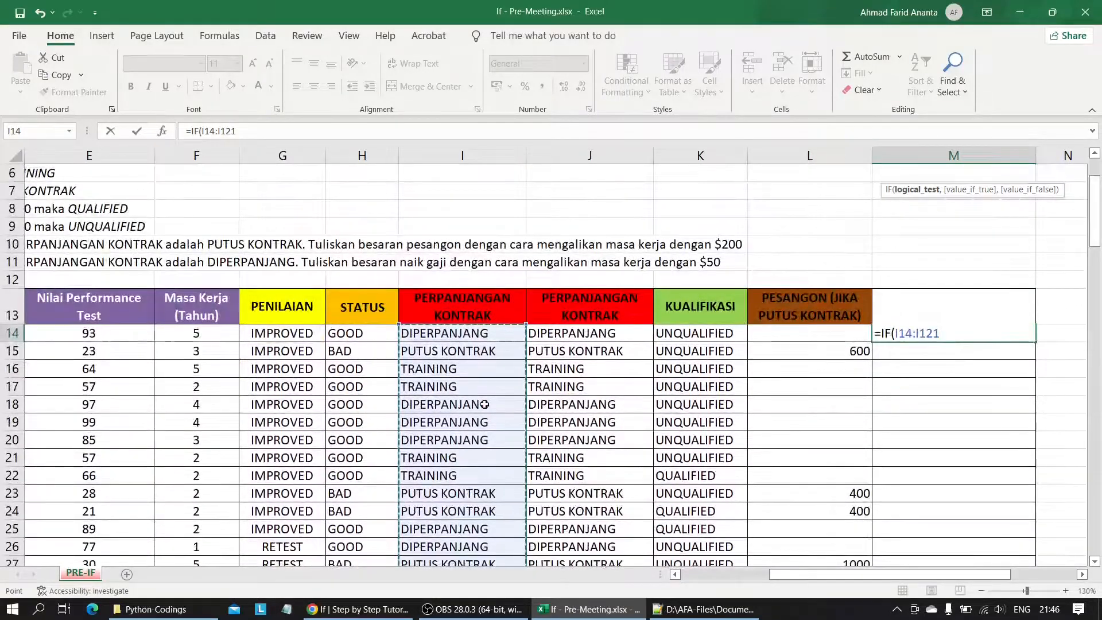
pyautogui.write('=""')
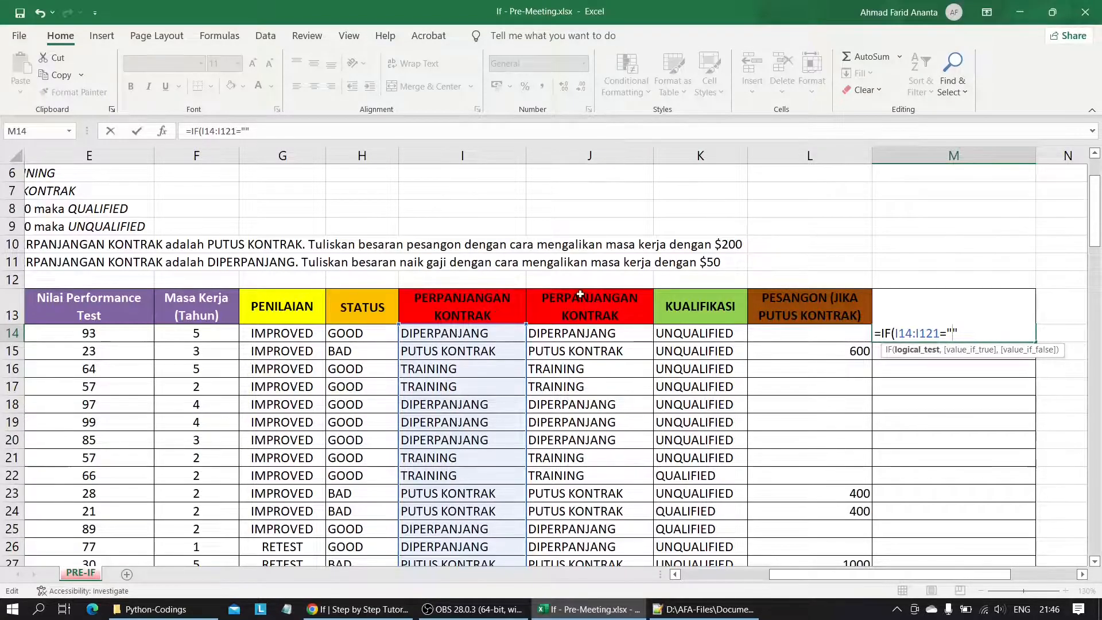
pyautogui.press('capslock')
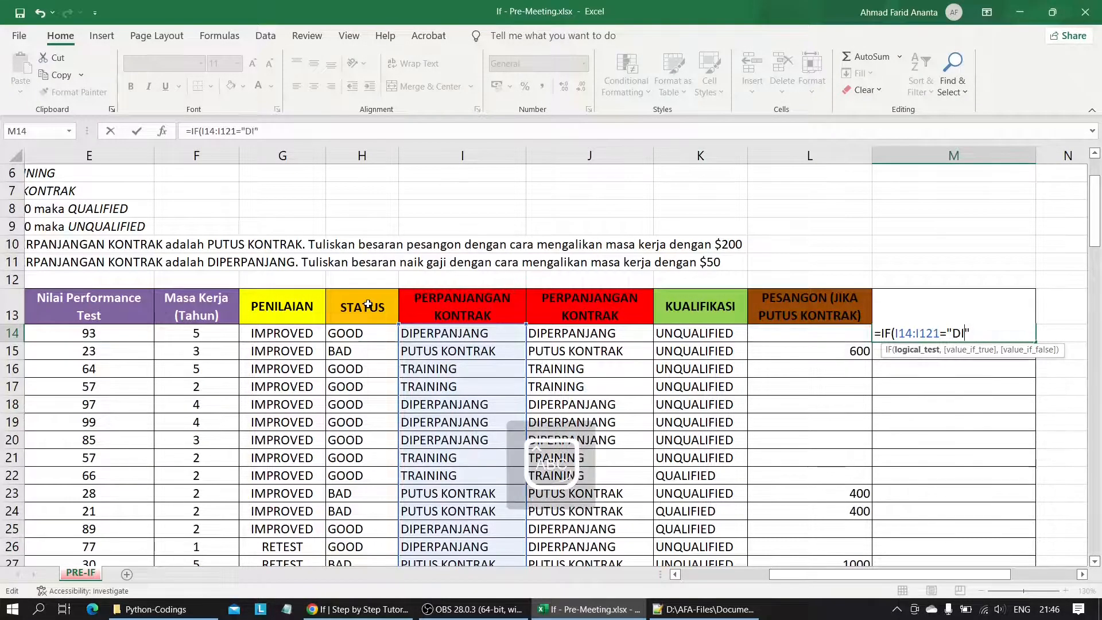
pyautogui.write('NJANG"')
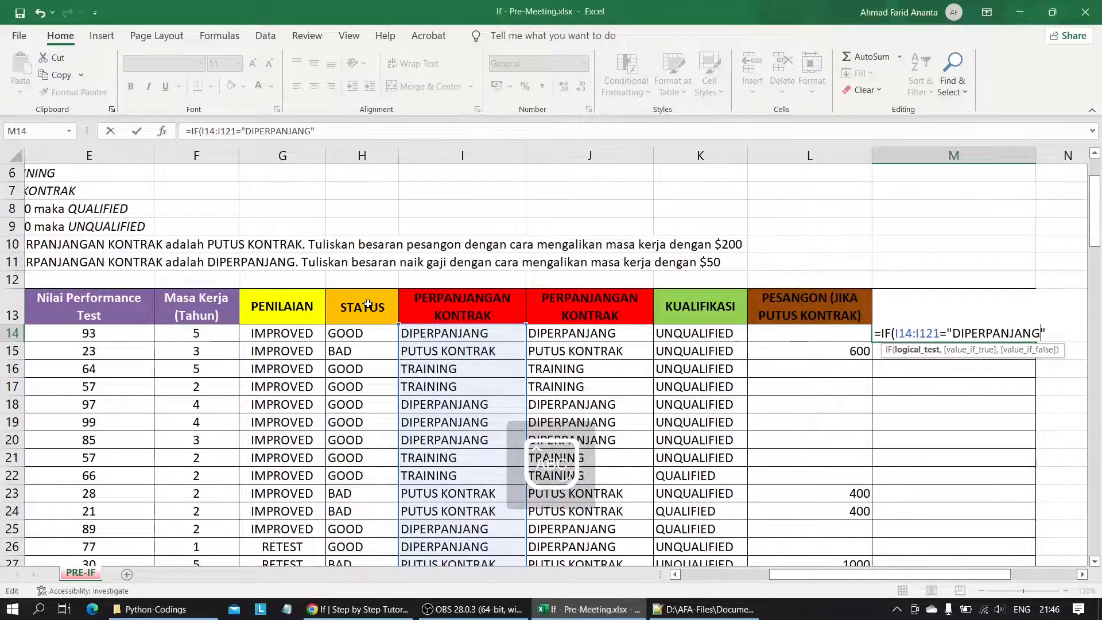
pyautogui.write(',')
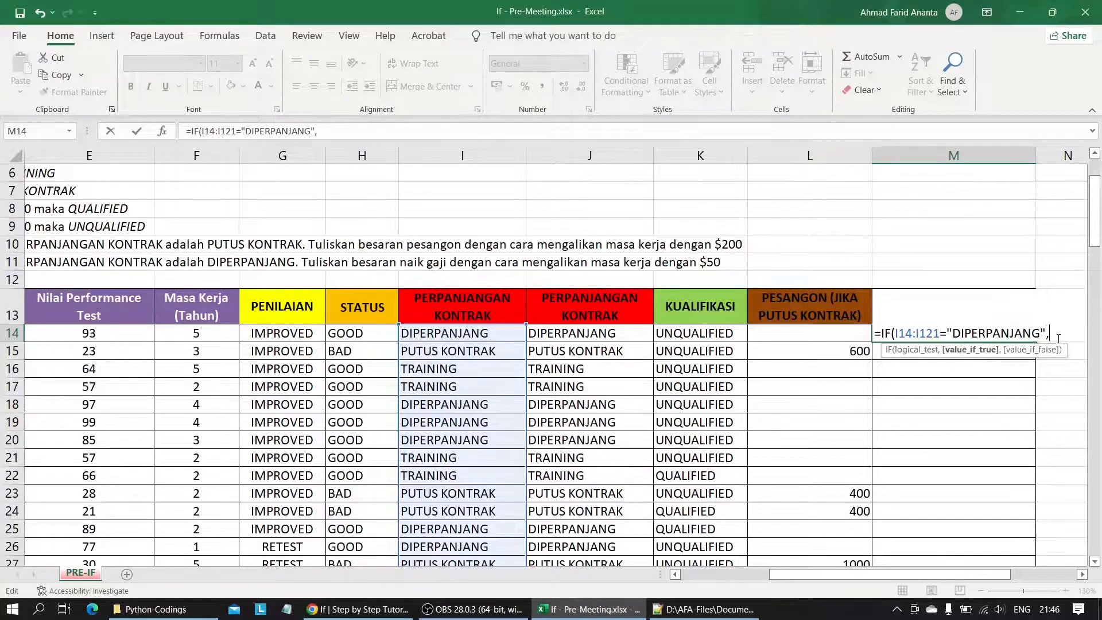
pyautogui.press('capslock')
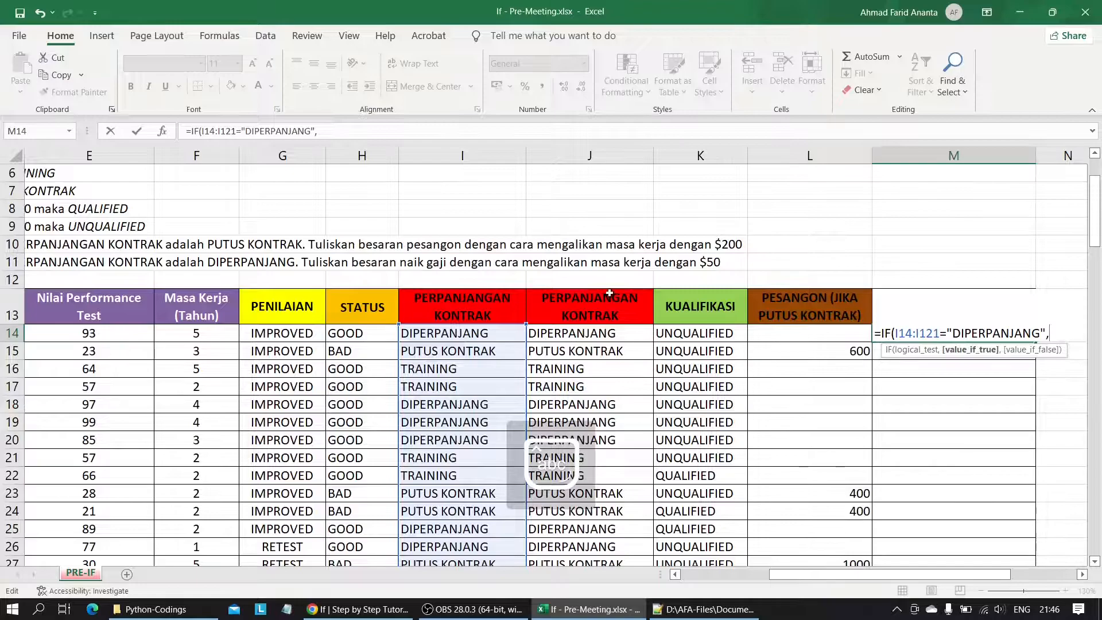
# Complete the M14 formula with F14*50 as the value if true and " " as the value if false.
pyautogui.click(221, 334)
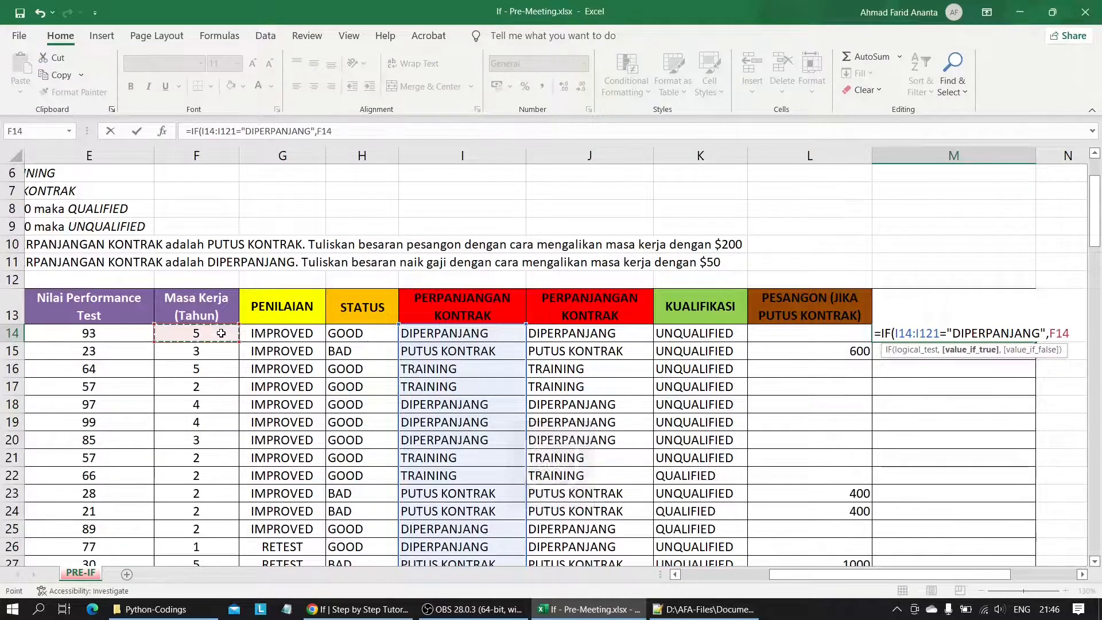
pyautogui.write('*')
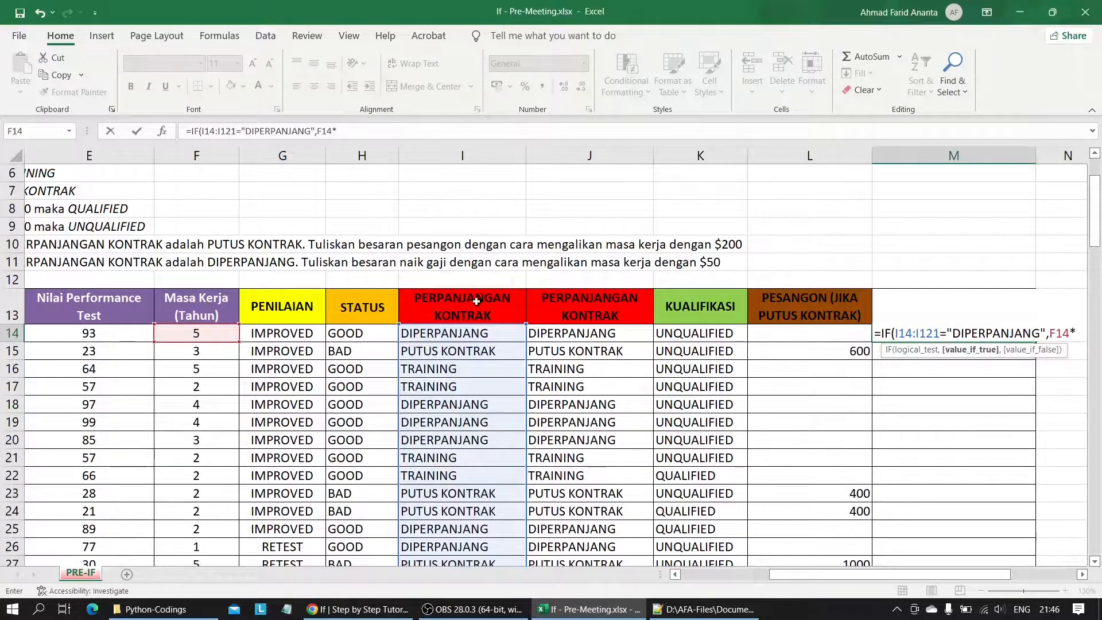
pyautogui.write('50')
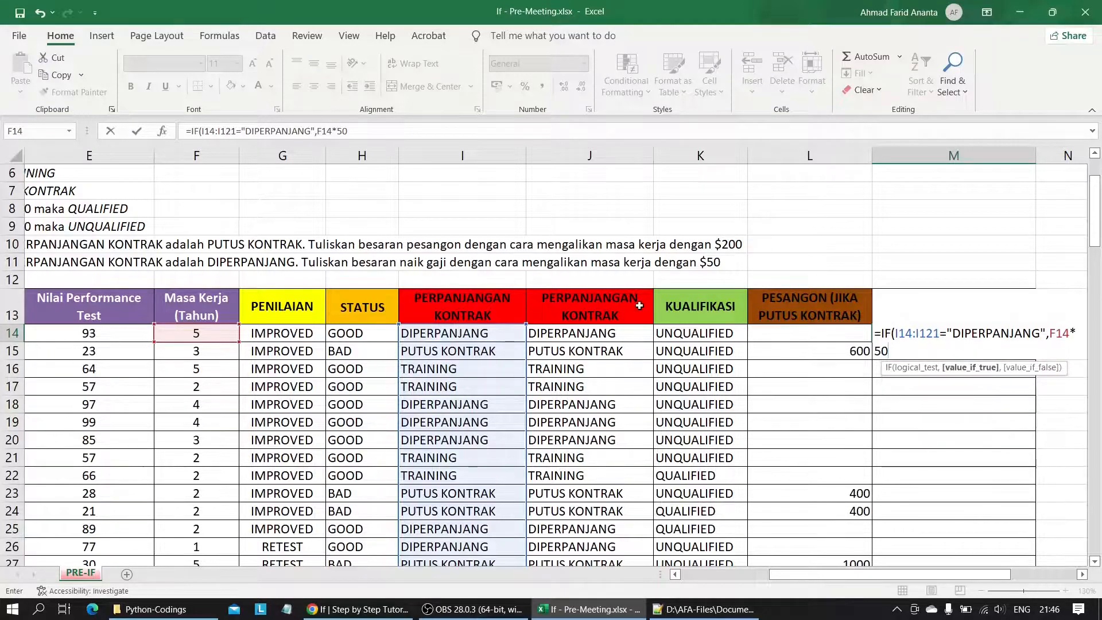
pyautogui.write(',')
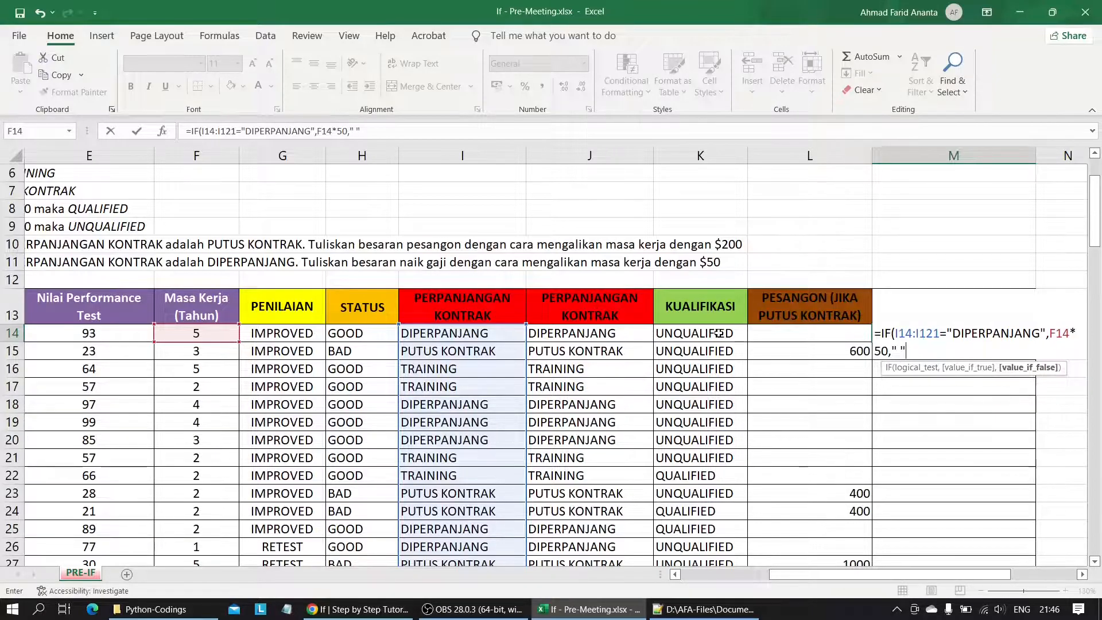
pyautogui.write('" "')
pyautogui.press('Return')
# Fill the M14 raise formula down the JUMLAH KENAIKAN GAJI column through M121.
pyautogui.click(1026, 336)
pyautogui.moveTo(1037, 342); pyautogui.dragTo(977, 529)
pyautogui.click(926, 366)
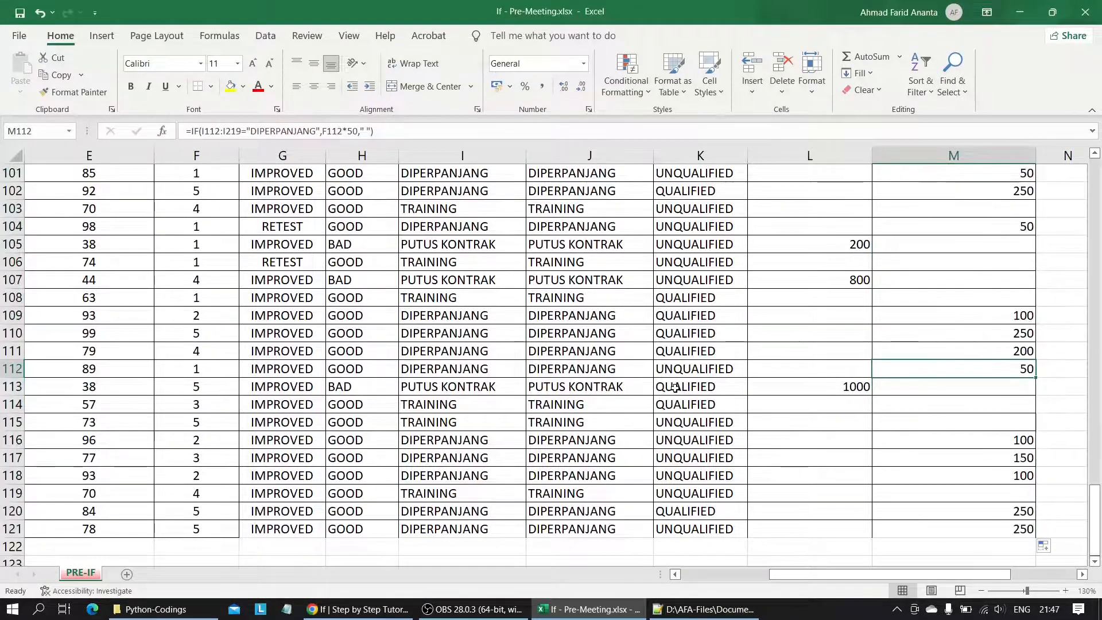
pyautogui.scroll(20, 579, 378)
pyautogui.scroll(7, 579, 378)
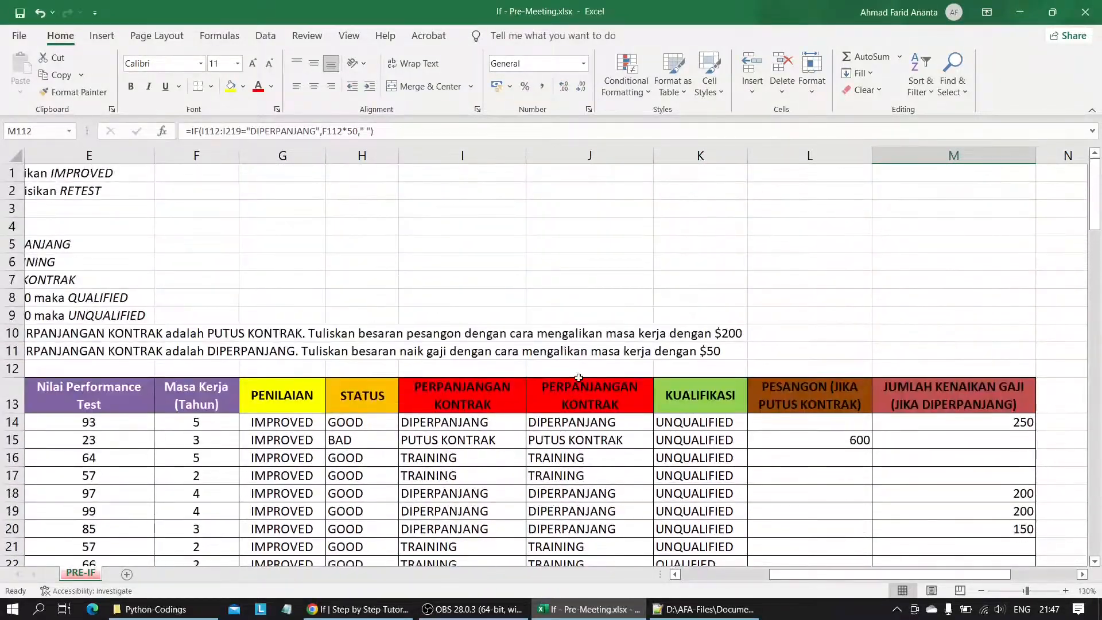
# Compare the nested IF formula in I14 with the IFS formula in J14 of the PERPANJANGAN KONTRAK columns.
pyautogui.hscroll(-5, 408, 362)
pyautogui.hscroll(3, 408, 363)
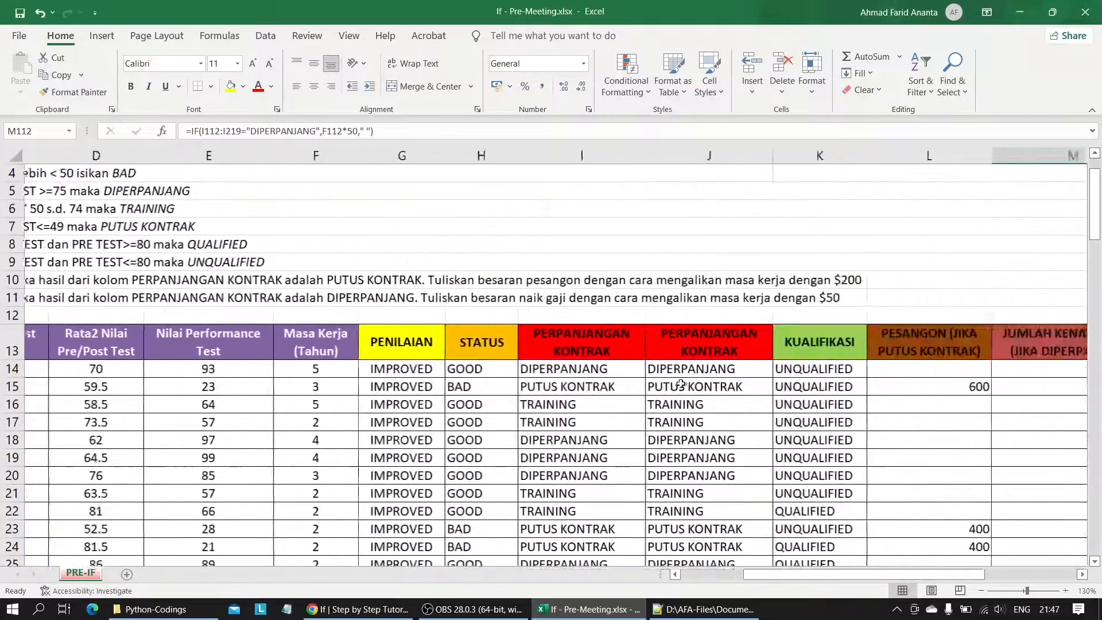
pyautogui.click(550, 372)
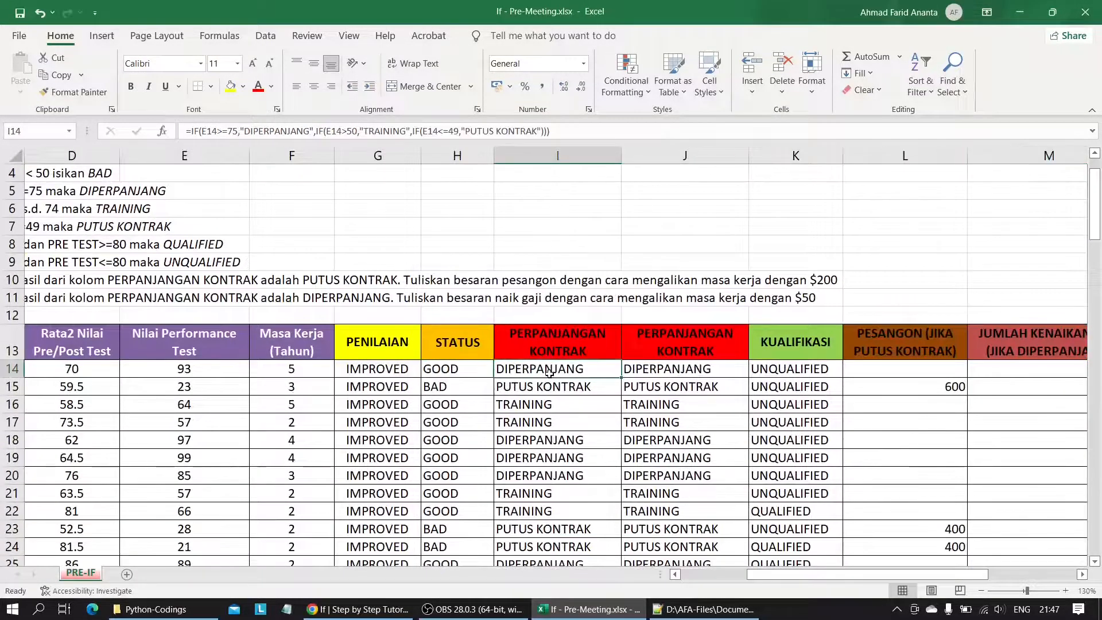
pyautogui.click(658, 371)
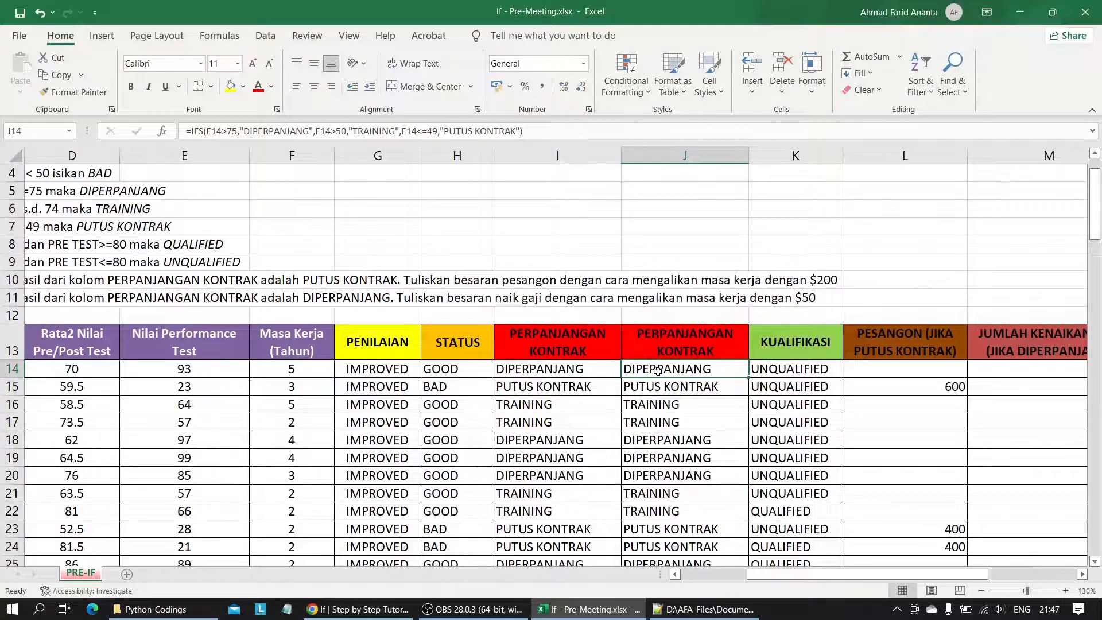
# Review the whole employee table from the criteria rows to row 121, checking every filled evaluation column.
pyautogui.scroll(-1, 619, 461)
pyautogui.keyDown('ctrl'); pyautogui.scroll(-2, 619, 461); pyautogui.keyUp('ctrl')
pyautogui.scroll(-16, 421, 436)
pyautogui.scroll(-19, 421, 436)
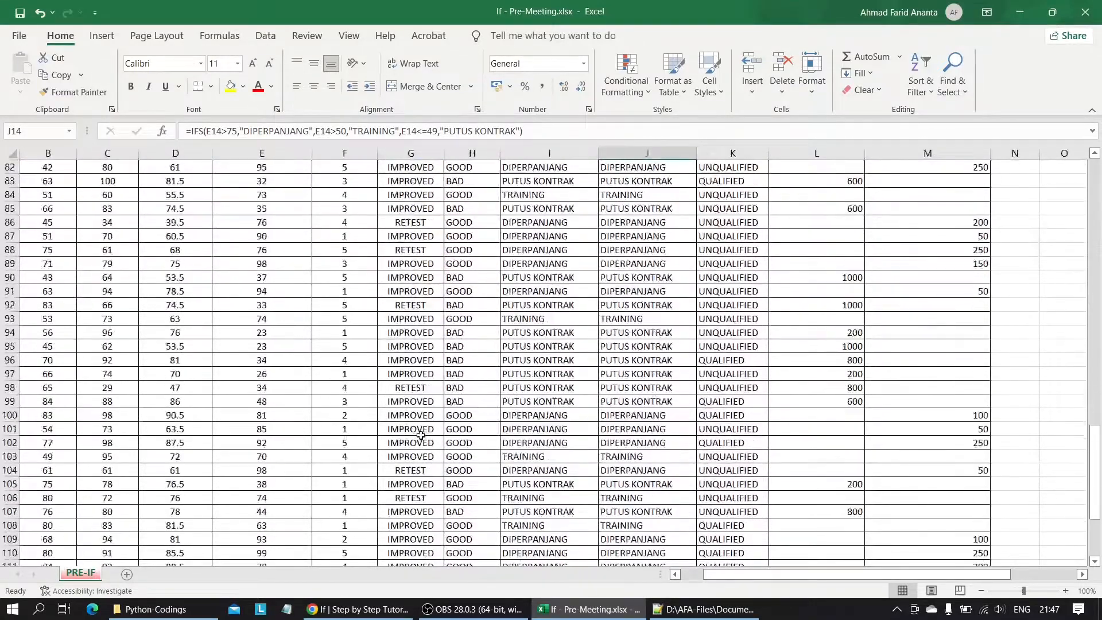
pyautogui.scroll(5, 421, 435)
pyautogui.scroll(20, 421, 436)
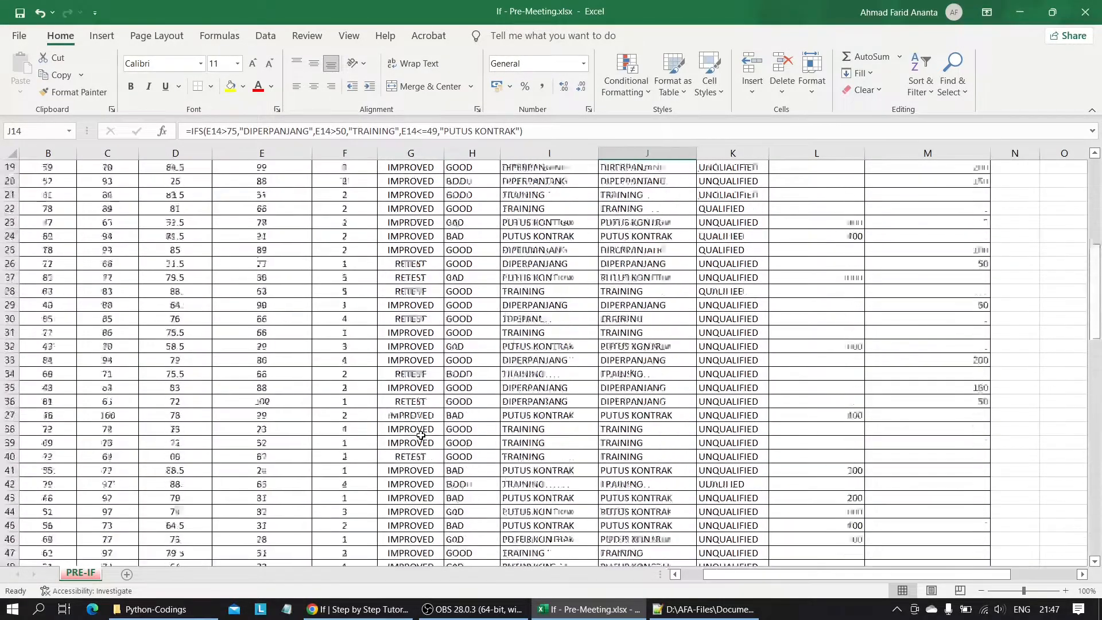
pyautogui.scroll(1, 421, 435)
pyautogui.hscroll(-1, 421, 435)
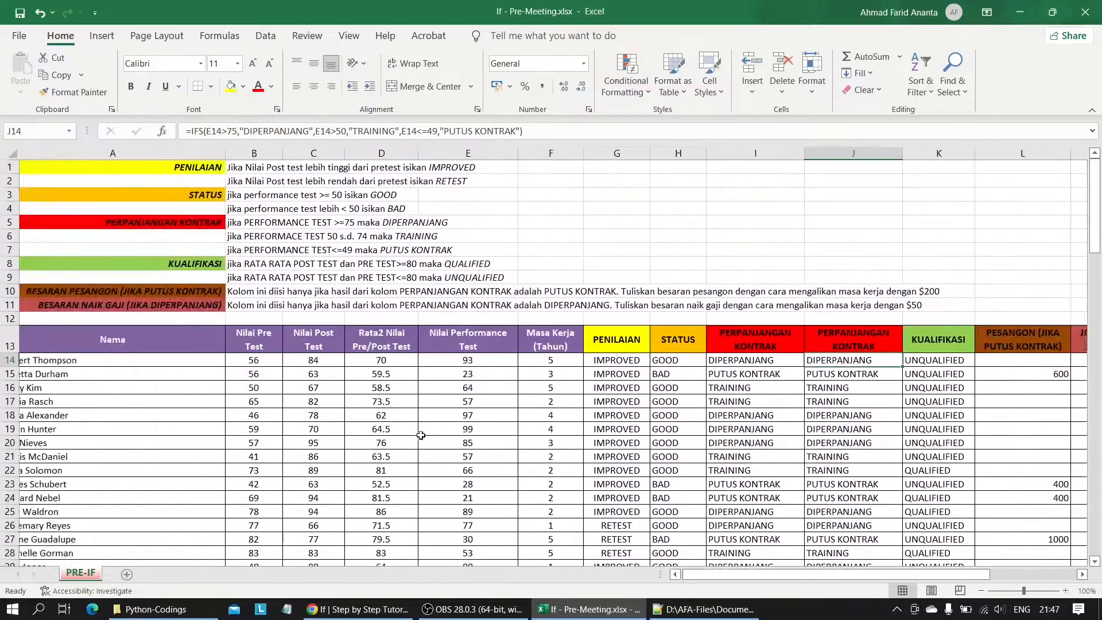
pyautogui.hscroll(2, 421, 436)
pyautogui.hscroll(-2, 421, 435)
pyautogui.scroll(-16, 421, 436)
pyautogui.scroll(-1, 421, 436)
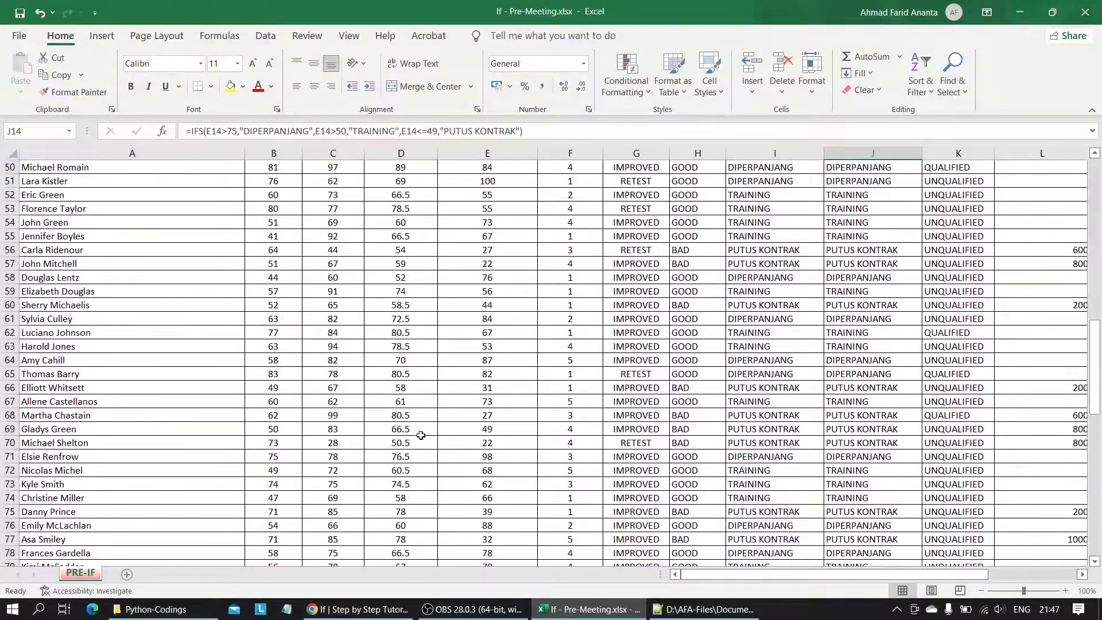
pyautogui.scroll(-19, 421, 435)
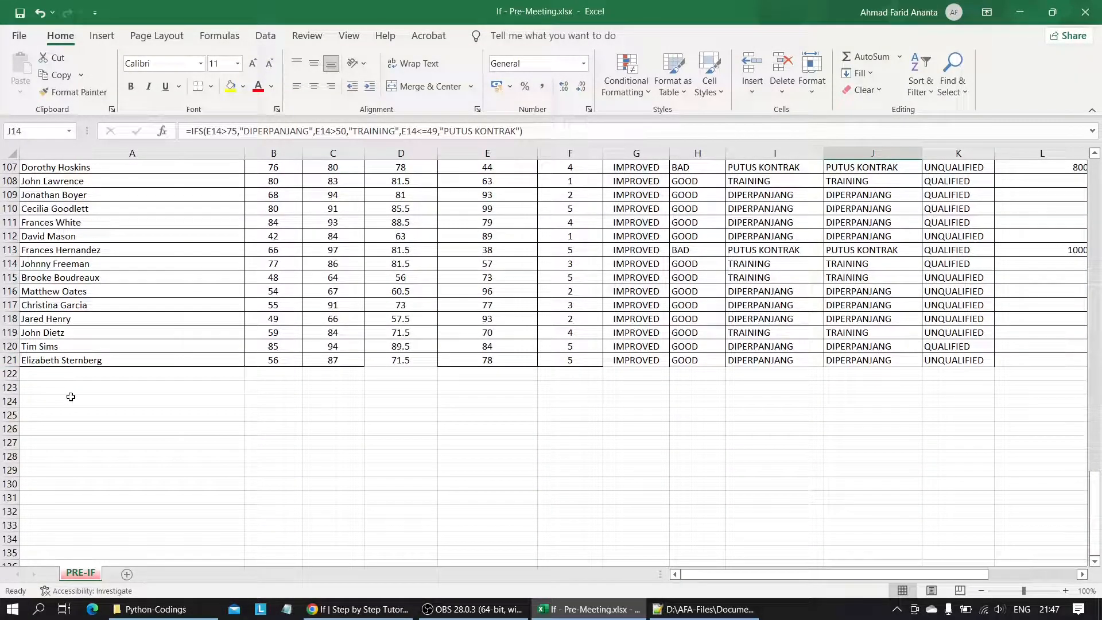
pyautogui.scroll(20, 71, 397)
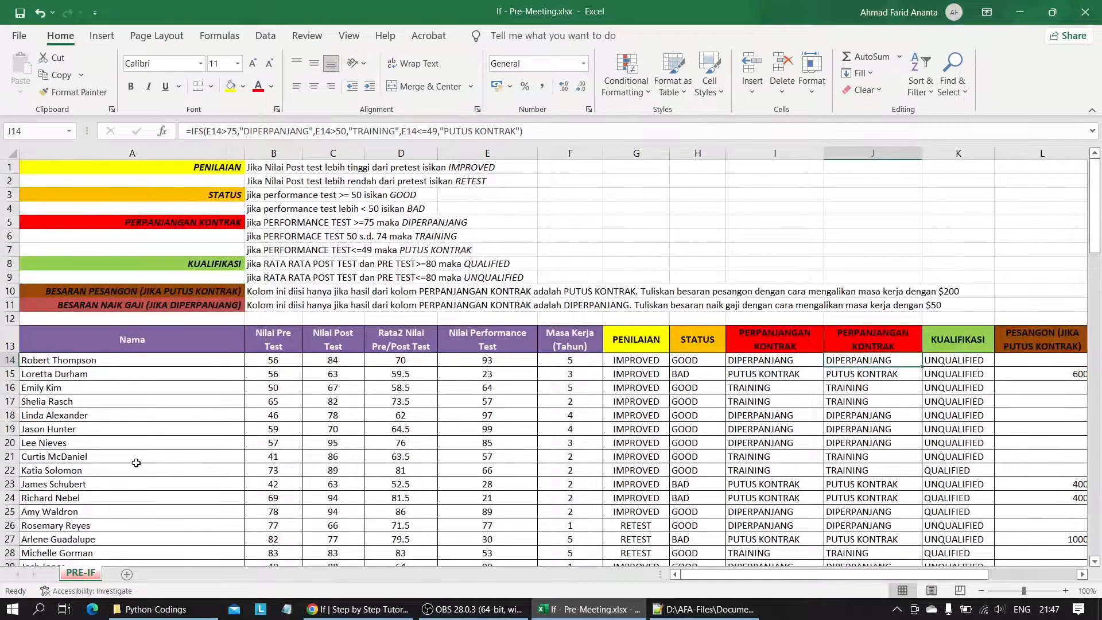
pyautogui.scroll(-4, 136, 462)
pyautogui.scroll(-3, 400, 472)
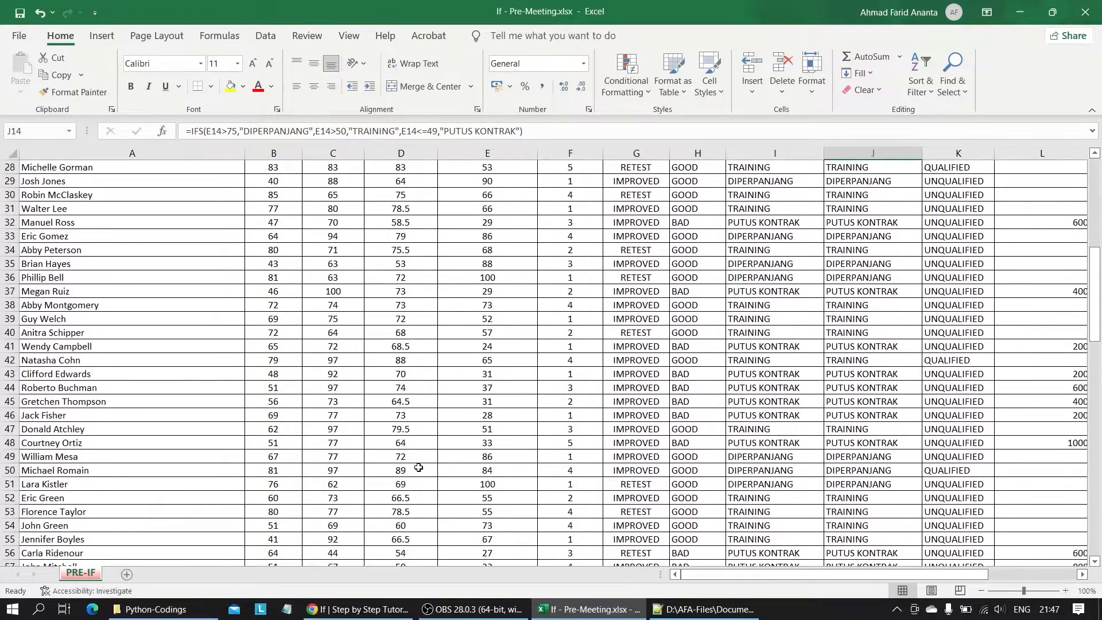
pyautogui.scroll(-8, 498, 430)
pyautogui.hscroll(3, 498, 430)
pyautogui.hscroll(-3, 498, 430)
pyautogui.scroll(8, 543, 330)
pyautogui.scroll(9, 543, 330)
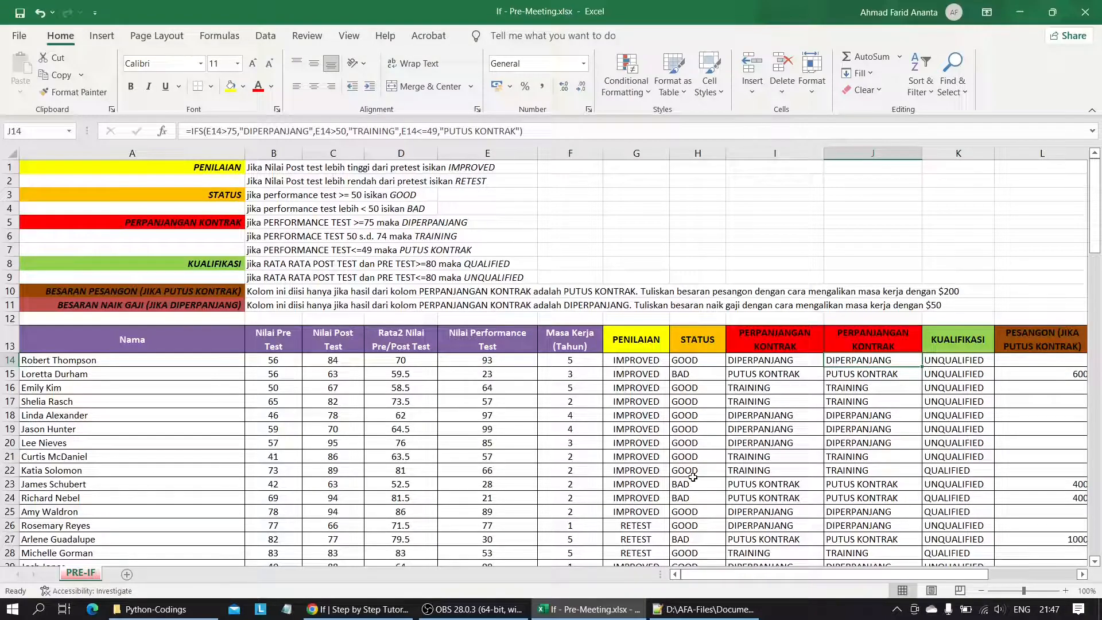
pyautogui.scroll(-4, 693, 477)
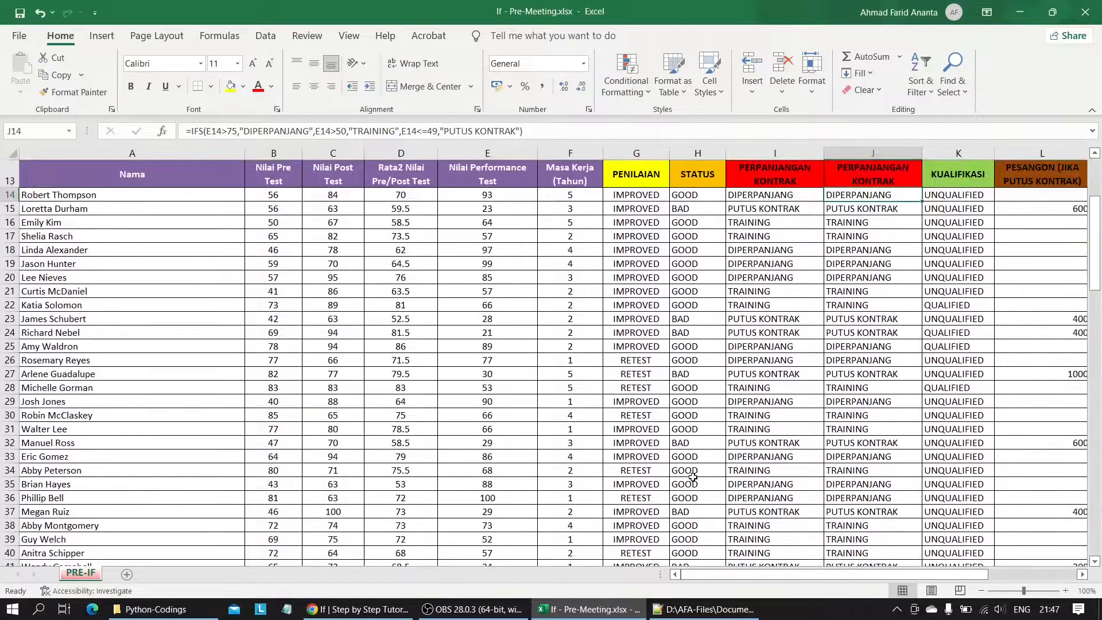
pyautogui.scroll(3, 615, 374)
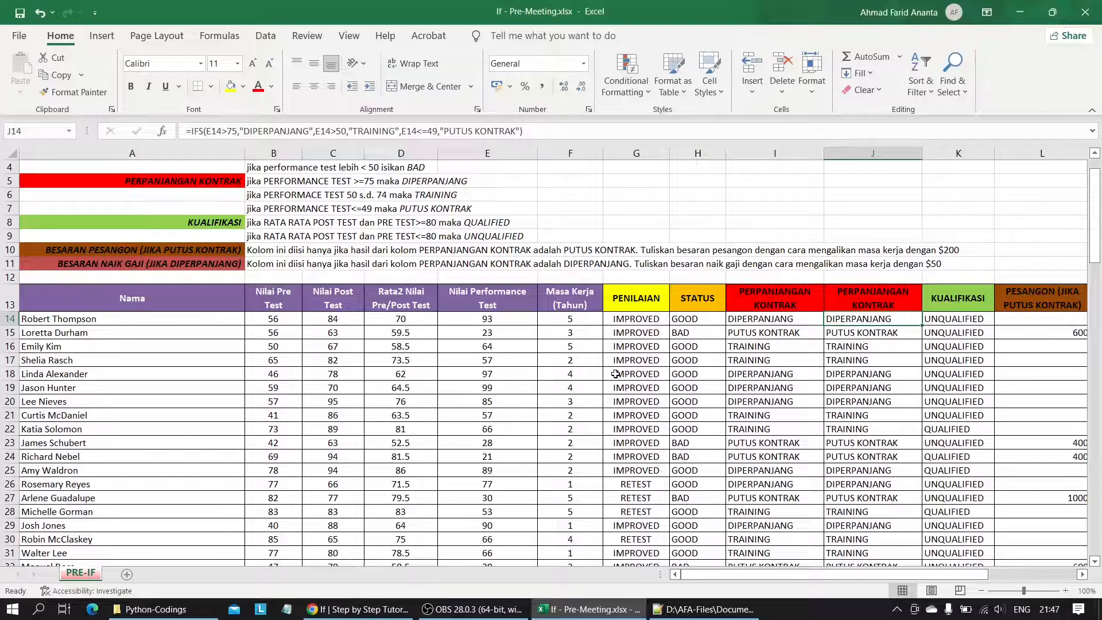